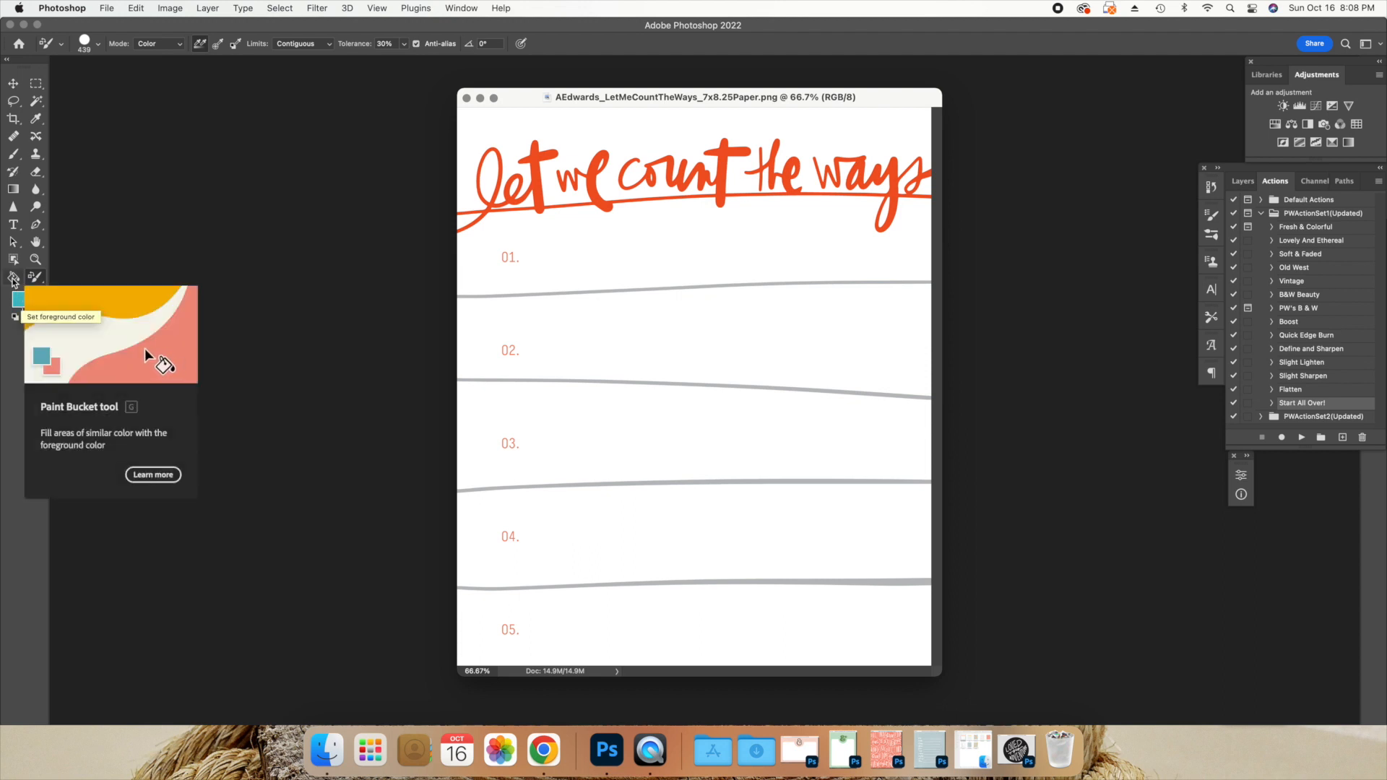
Set the foreground color to light teal #7ac7ce and fill the title lettering with it using the Paint Bucket
left_click(18, 298)
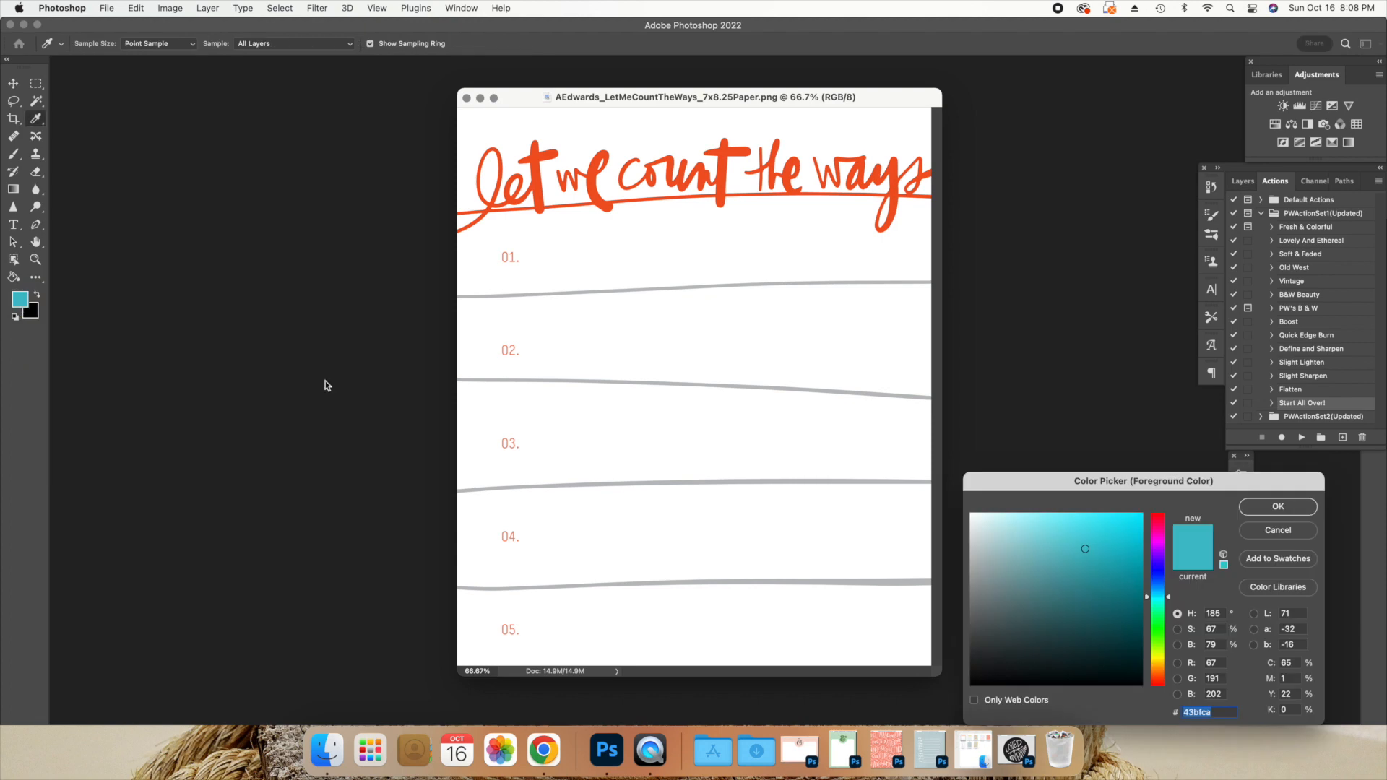
left_click(1085, 573)
left_click(1040, 546)
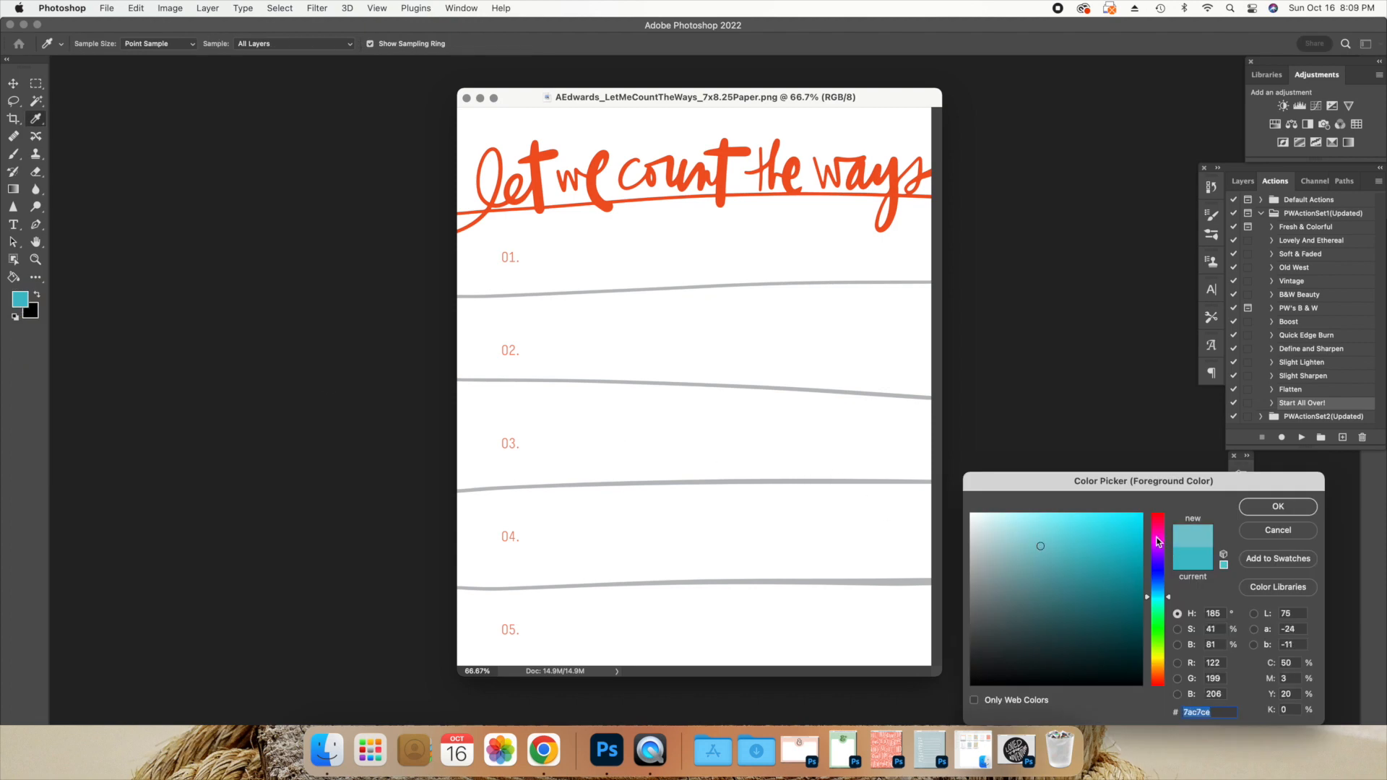
left_click(1278, 506)
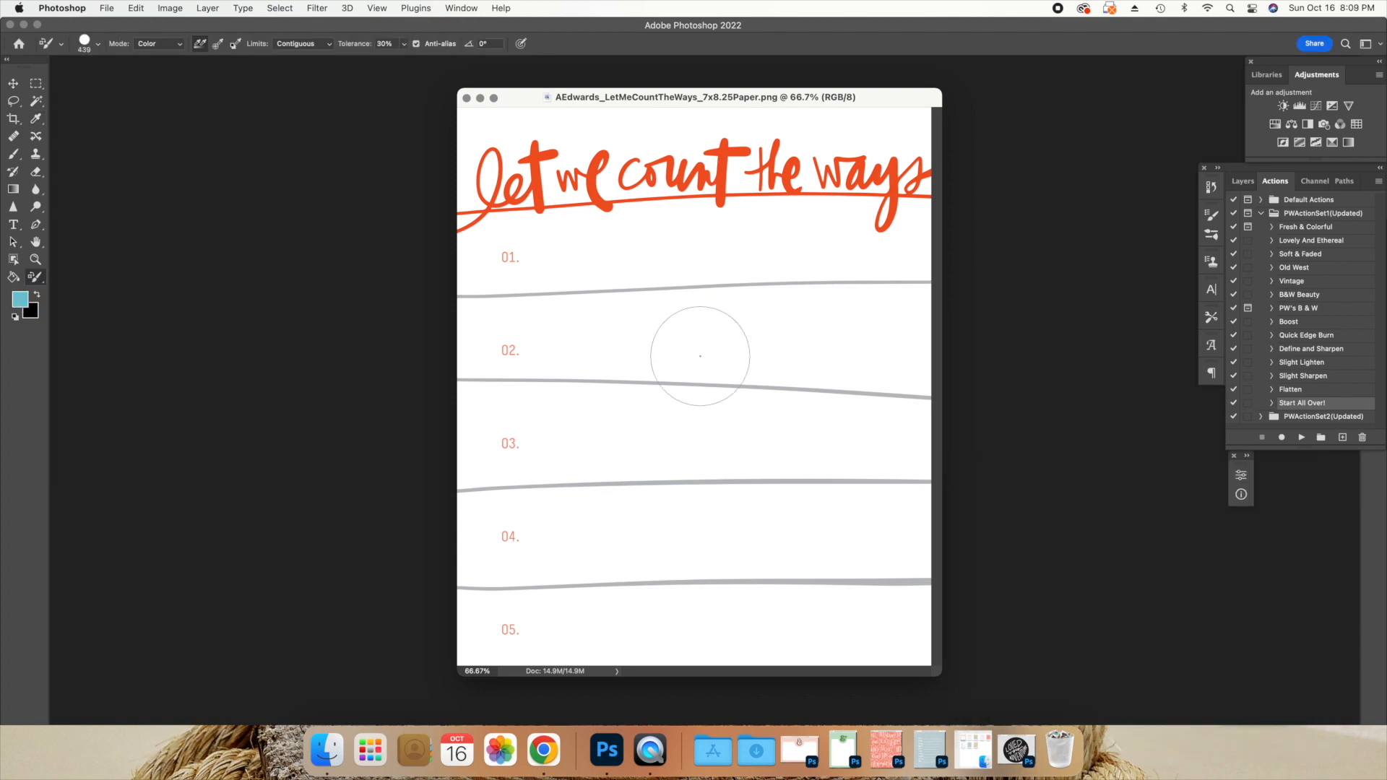
left_click(14, 277)
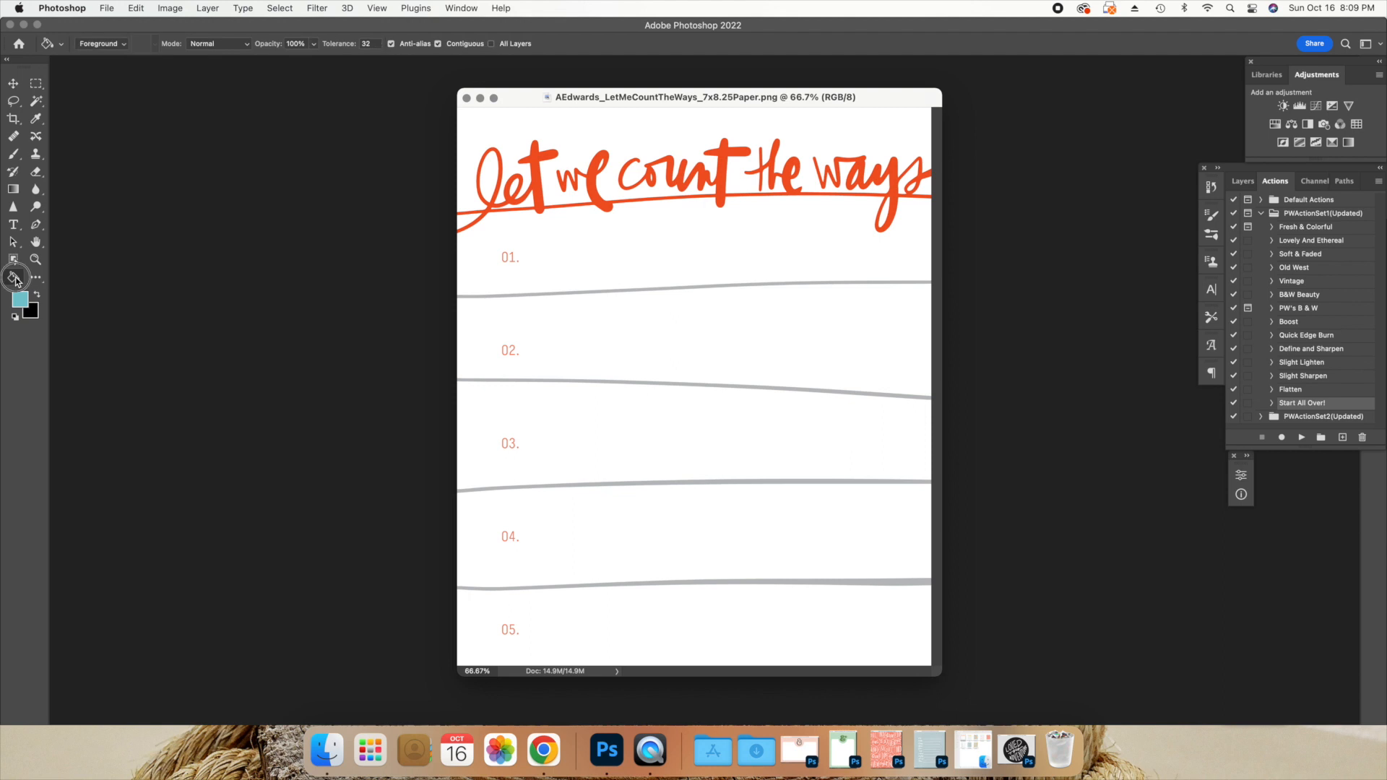
left_click(536, 211)
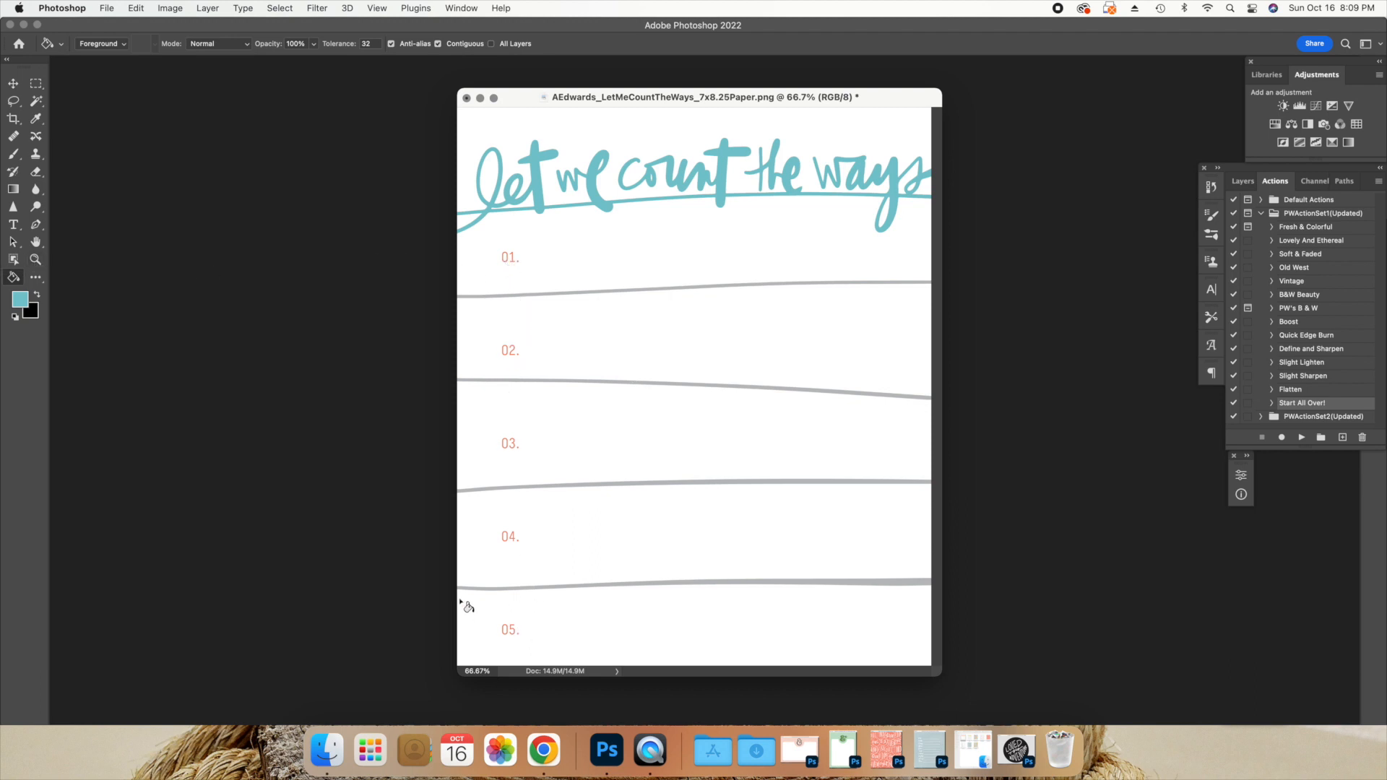
Fill both digits and the period of the number 01 with the teal foreground color
left_click(34, 258)
left_click(83, 44)
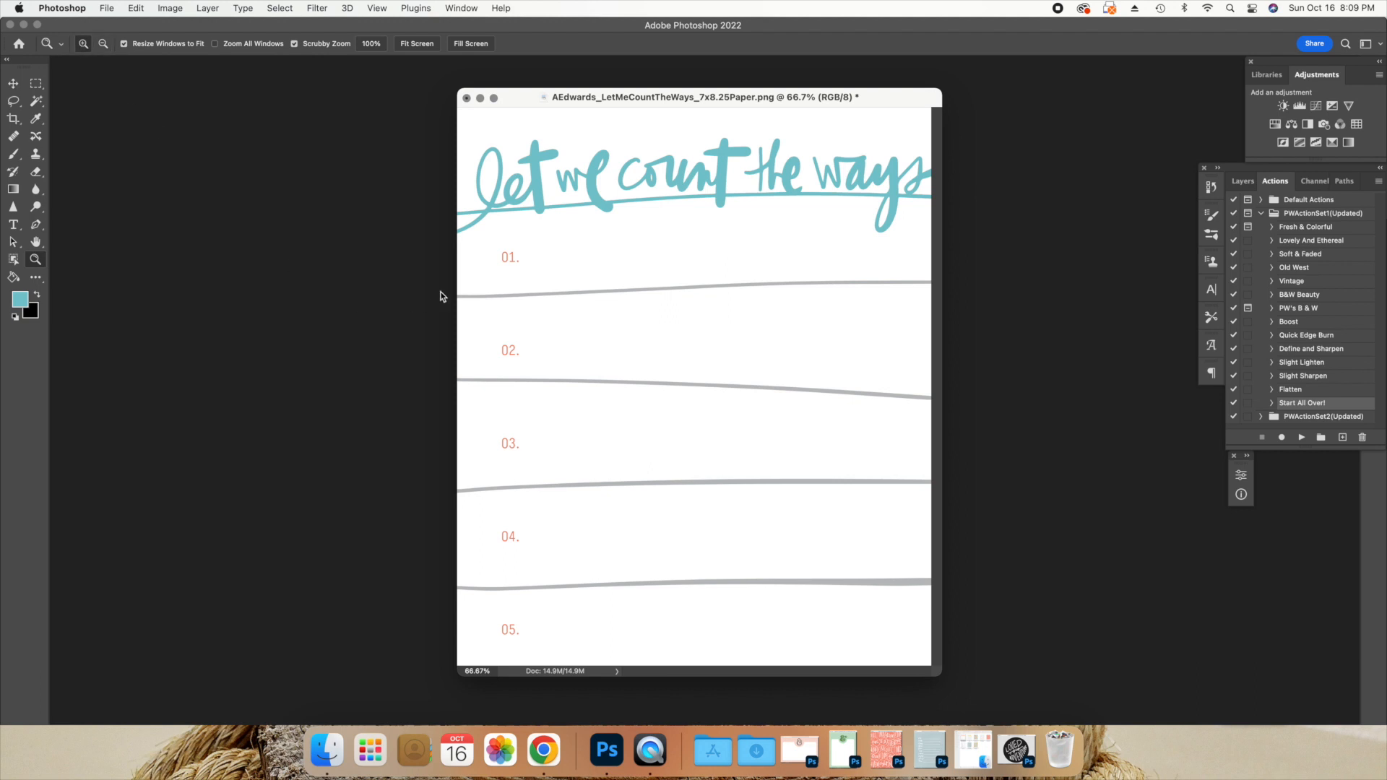
left_click(507, 262)
left_click(539, 310)
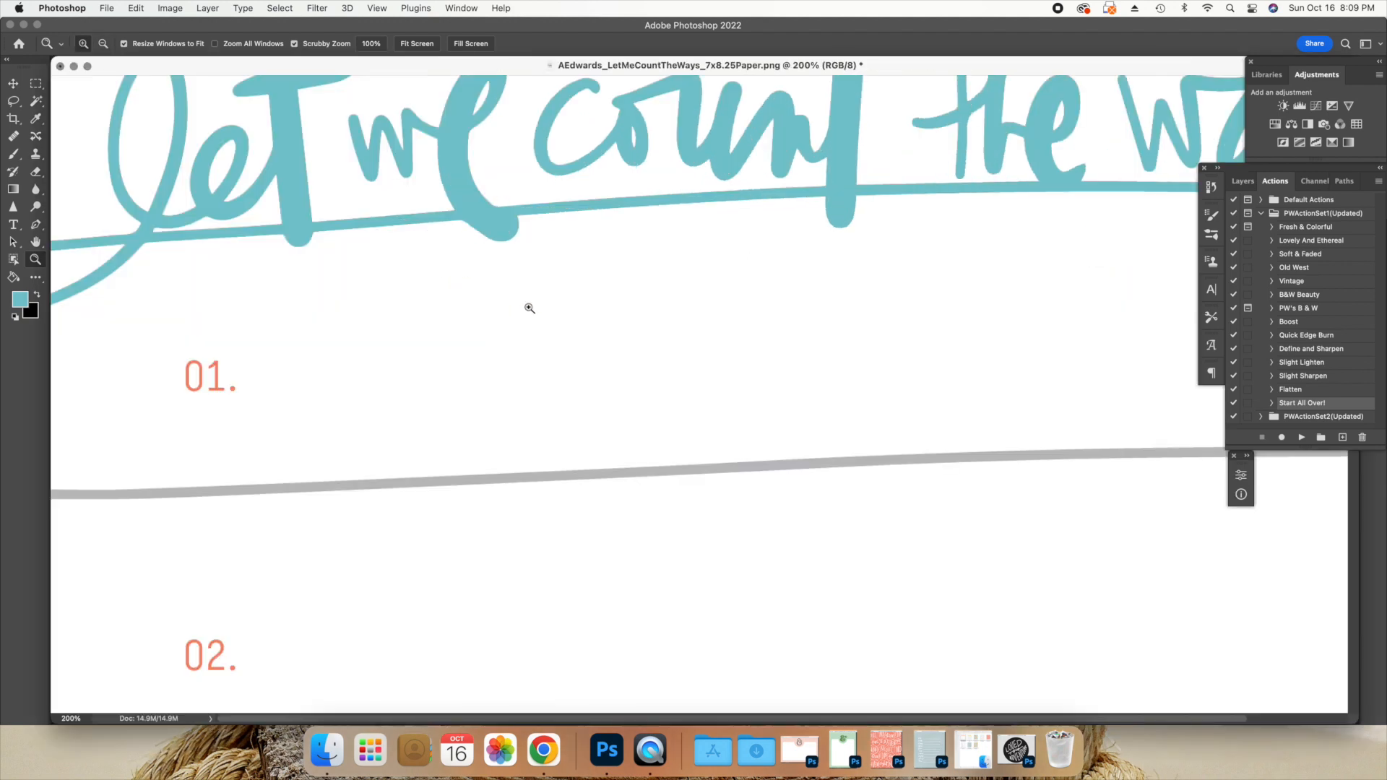
left_click(13, 277)
left_click(192, 385)
left_click(216, 392)
left_click(233, 390)
Recolor the numbers 02 and 03, including their periods, with the teal foreground color
scroll(289, 385, "down", 3)
scroll(286, 384, "down", 10)
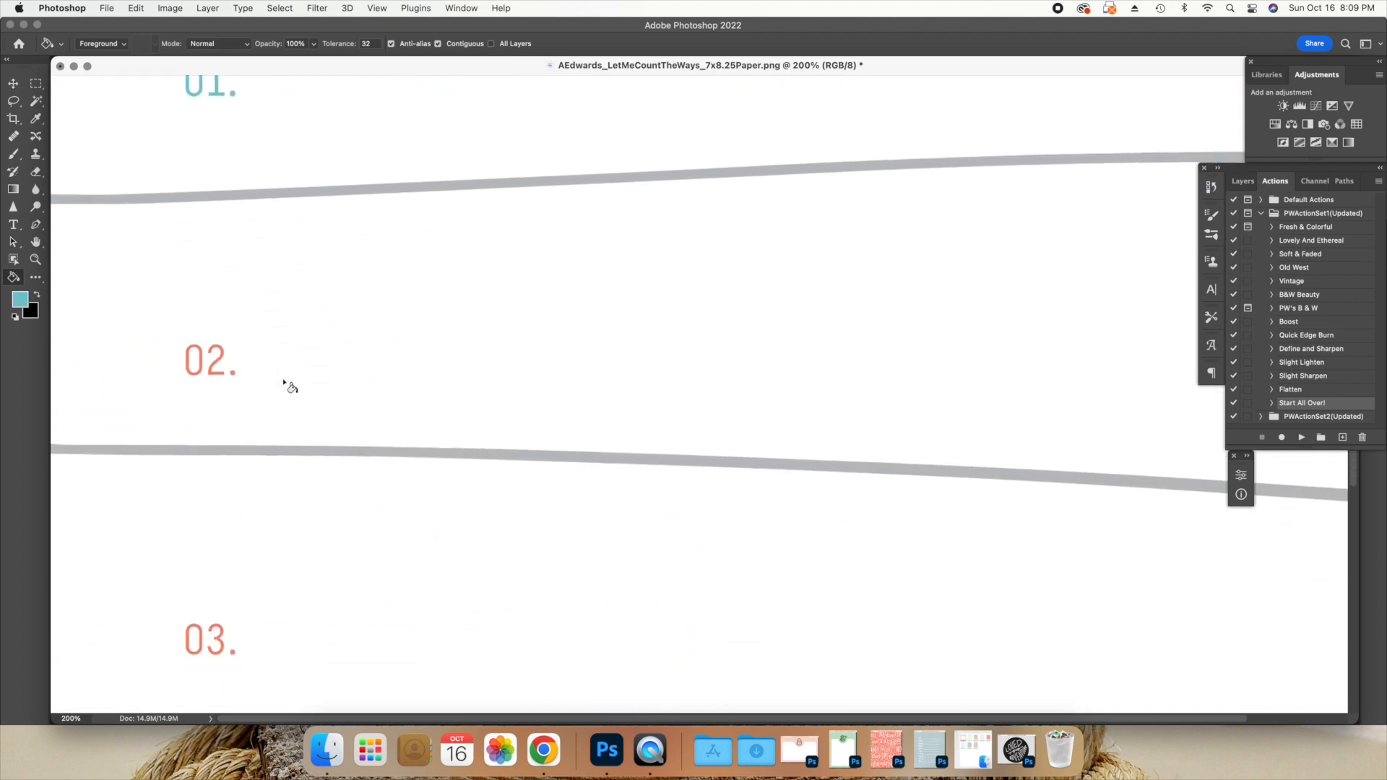
left_click(192, 279)
left_click(216, 280)
left_click(233, 281)
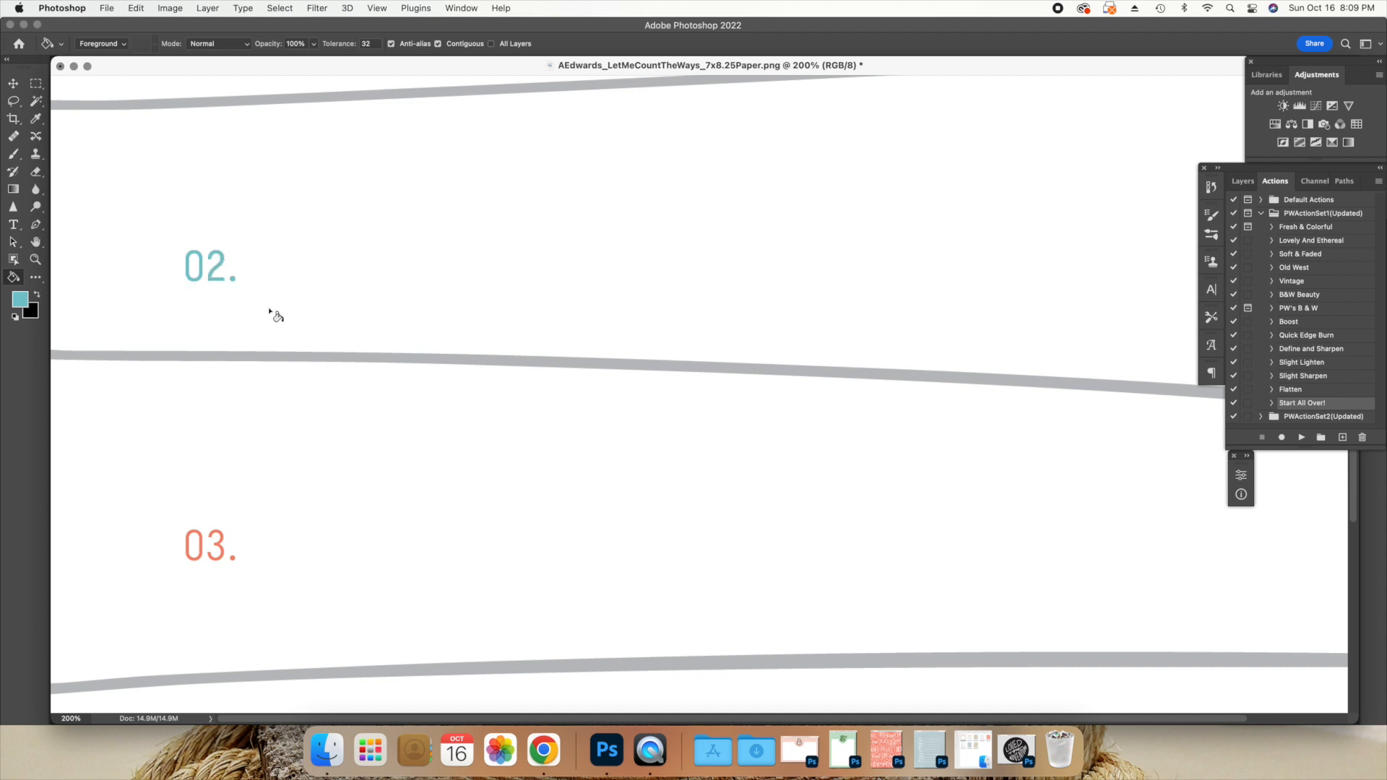
scroll(272, 310, "down", 12)
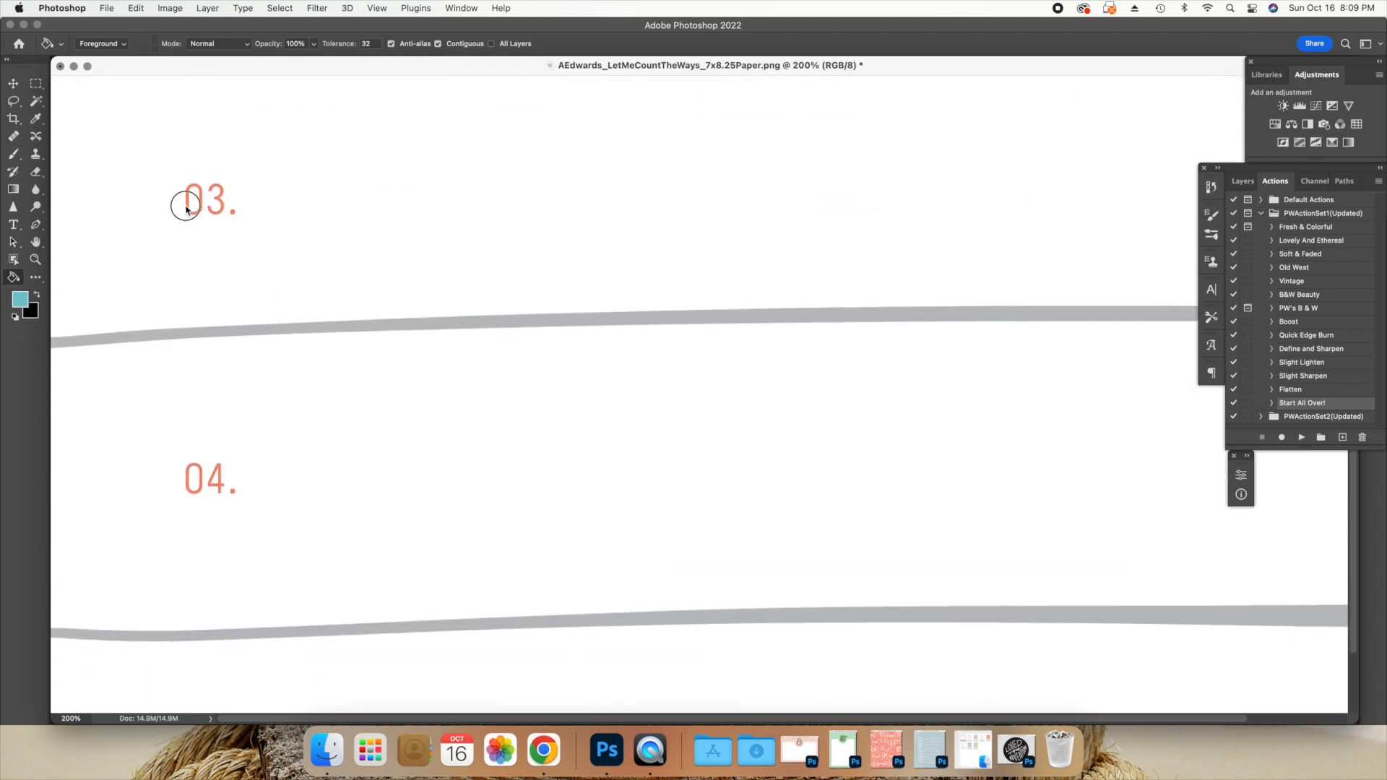
left_click(192, 211)
left_click(220, 210)
left_click(232, 212)
Recolor the numbers 04 and 05, including their periods, with the teal foreground color
scroll(336, 255, "down", 5)
left_click(202, 335)
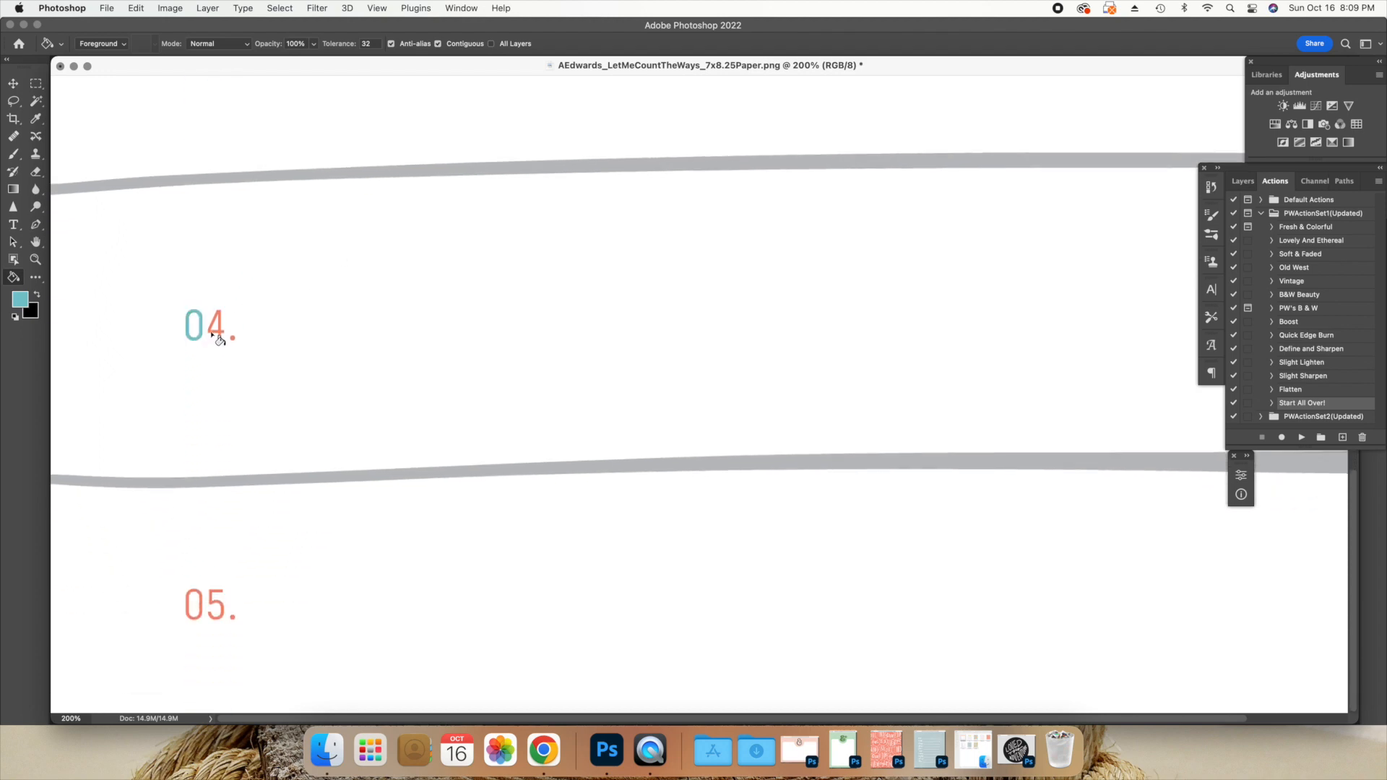
left_click(215, 334)
left_click(232, 337)
left_click(194, 610)
left_click(216, 611)
left_click(232, 619)
Return to a view of the whole page, add a new layer named Layer 1, and display the layer list
left_click(34, 259)
left_click(104, 43)
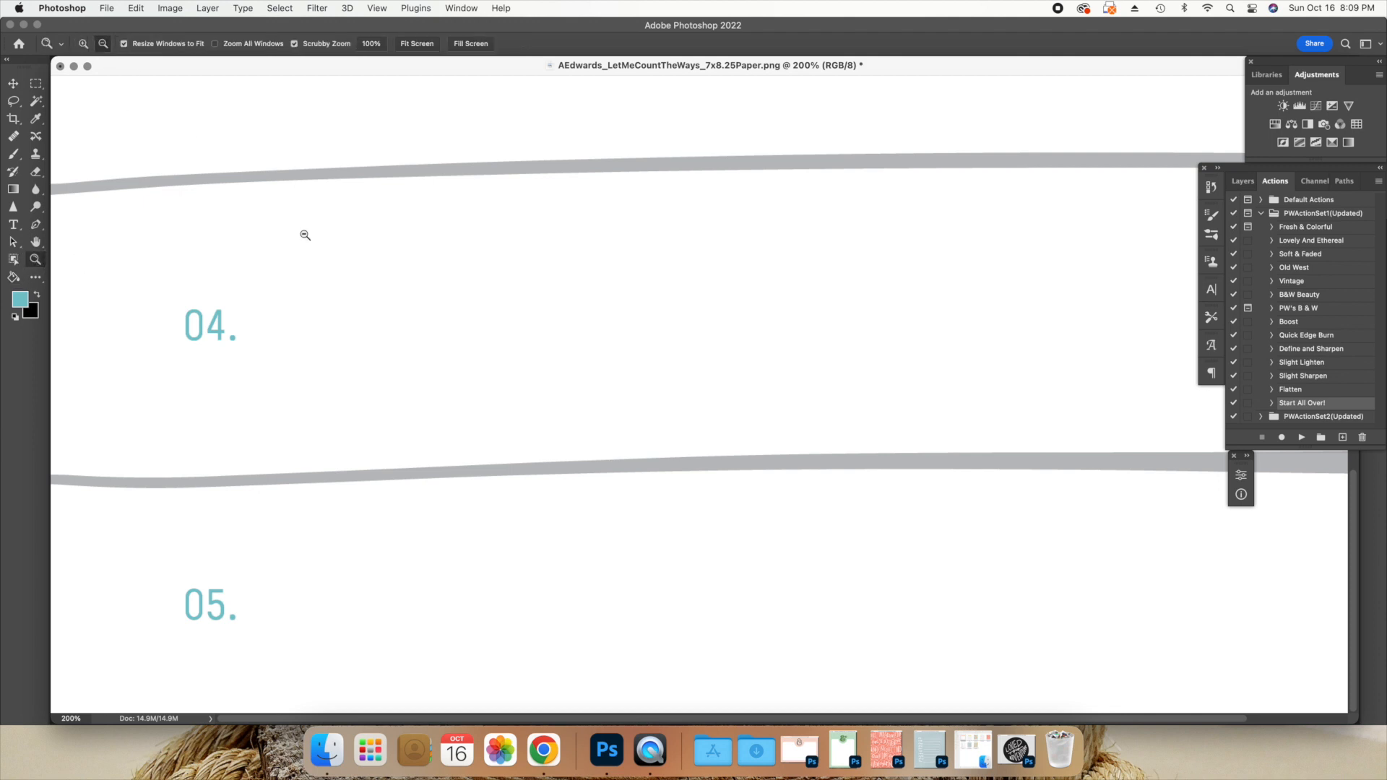
left_click(512, 400)
left_click(512, 400)
left_click_drag(114, 71, 499, 100)
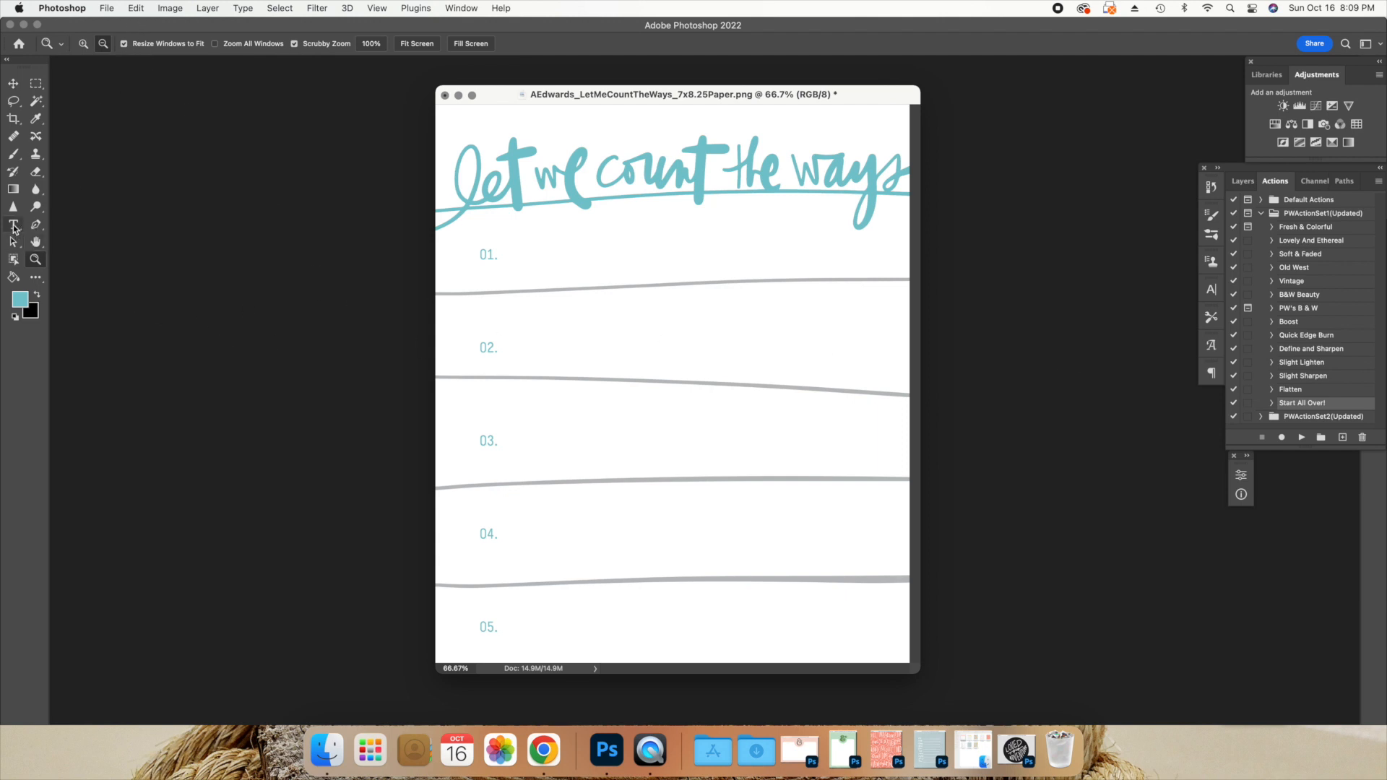
left_click(207, 9)
mouse_move(215, 29)
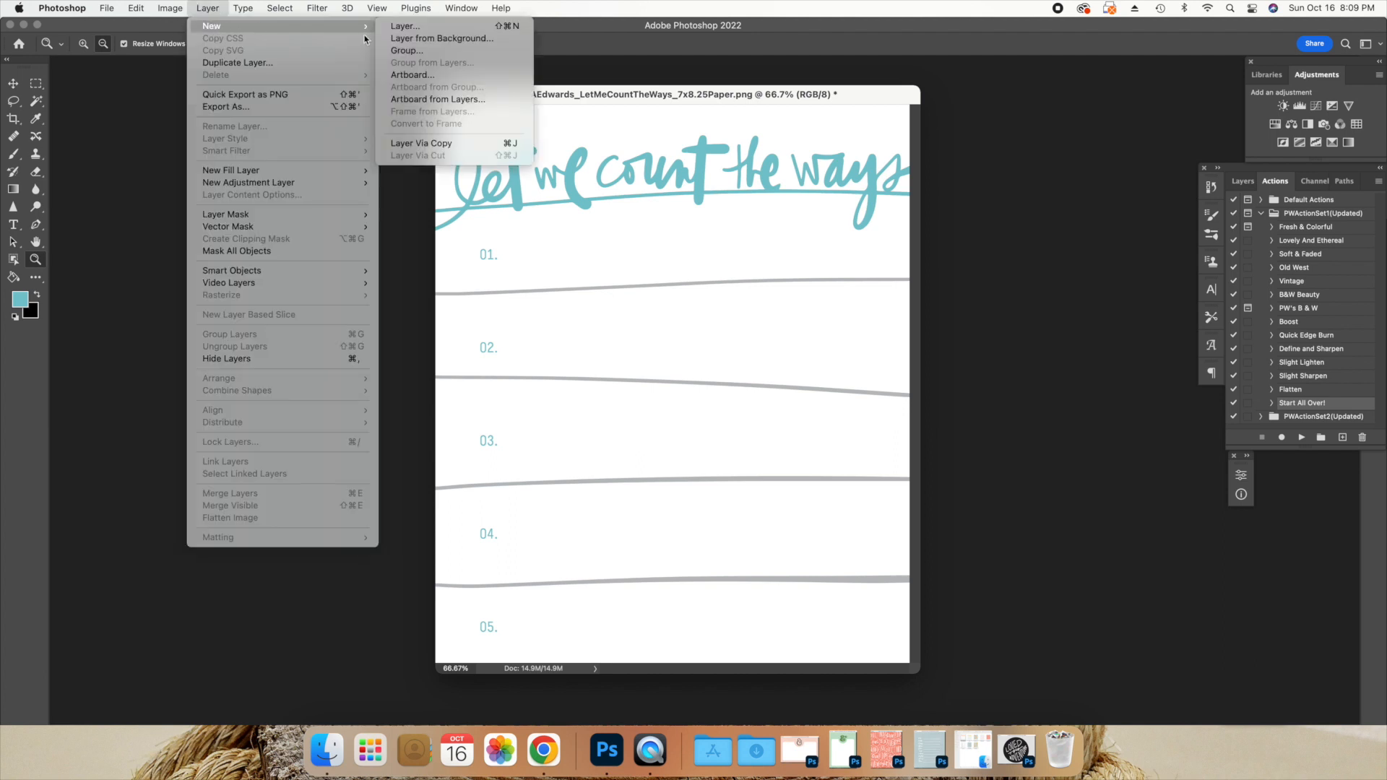
left_click(442, 29)
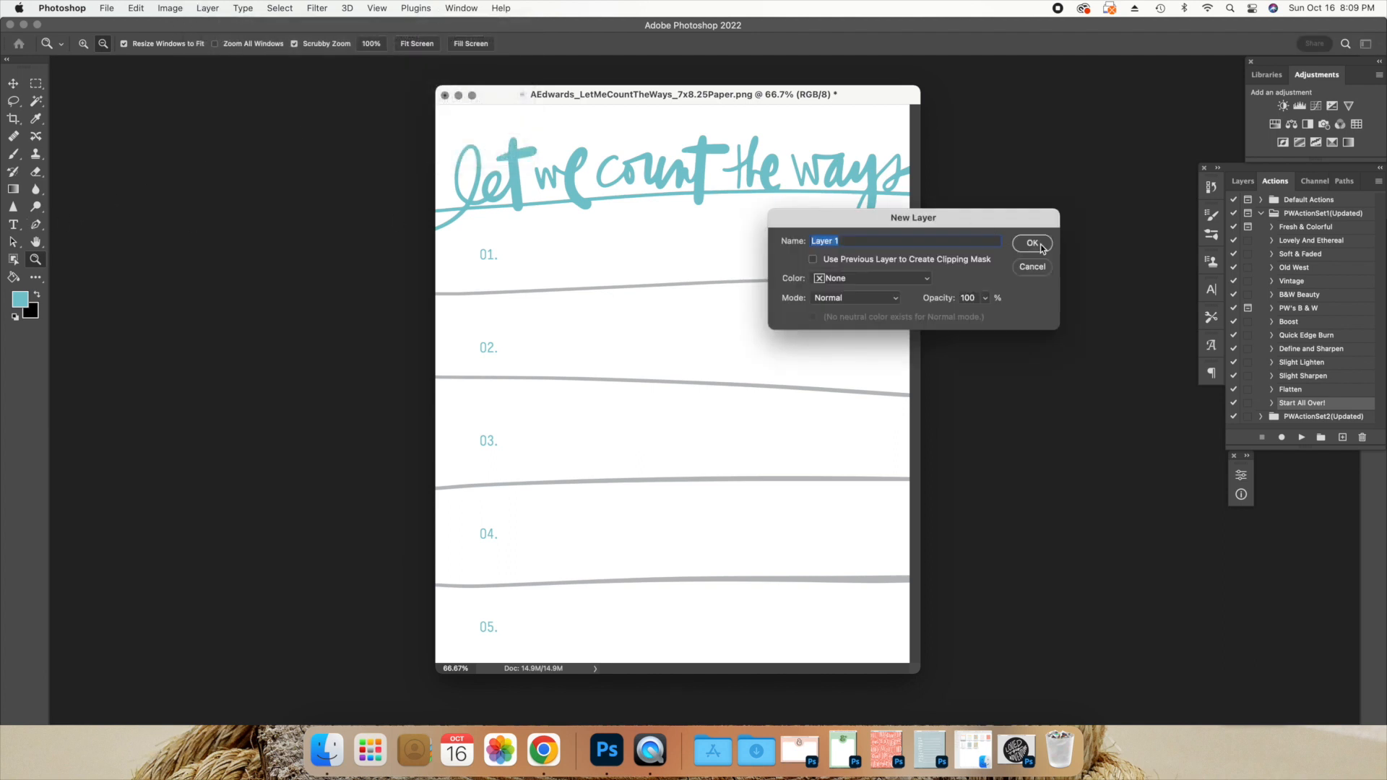
key("Return")
left_click(1242, 181)
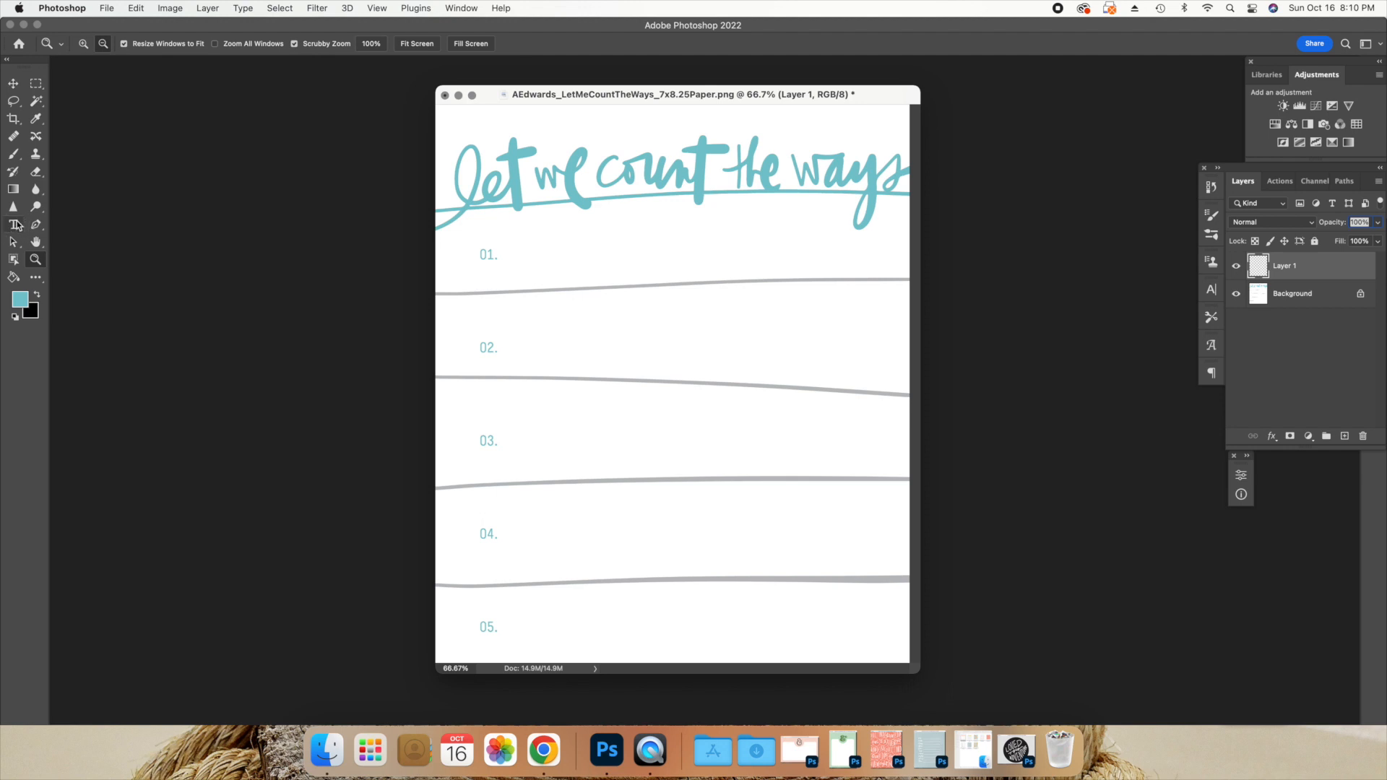
Create a text box beside number 01 and set its font to Remington Noiseless at 11 pt
key("t")
left_click_drag(515, 215, 892, 267)
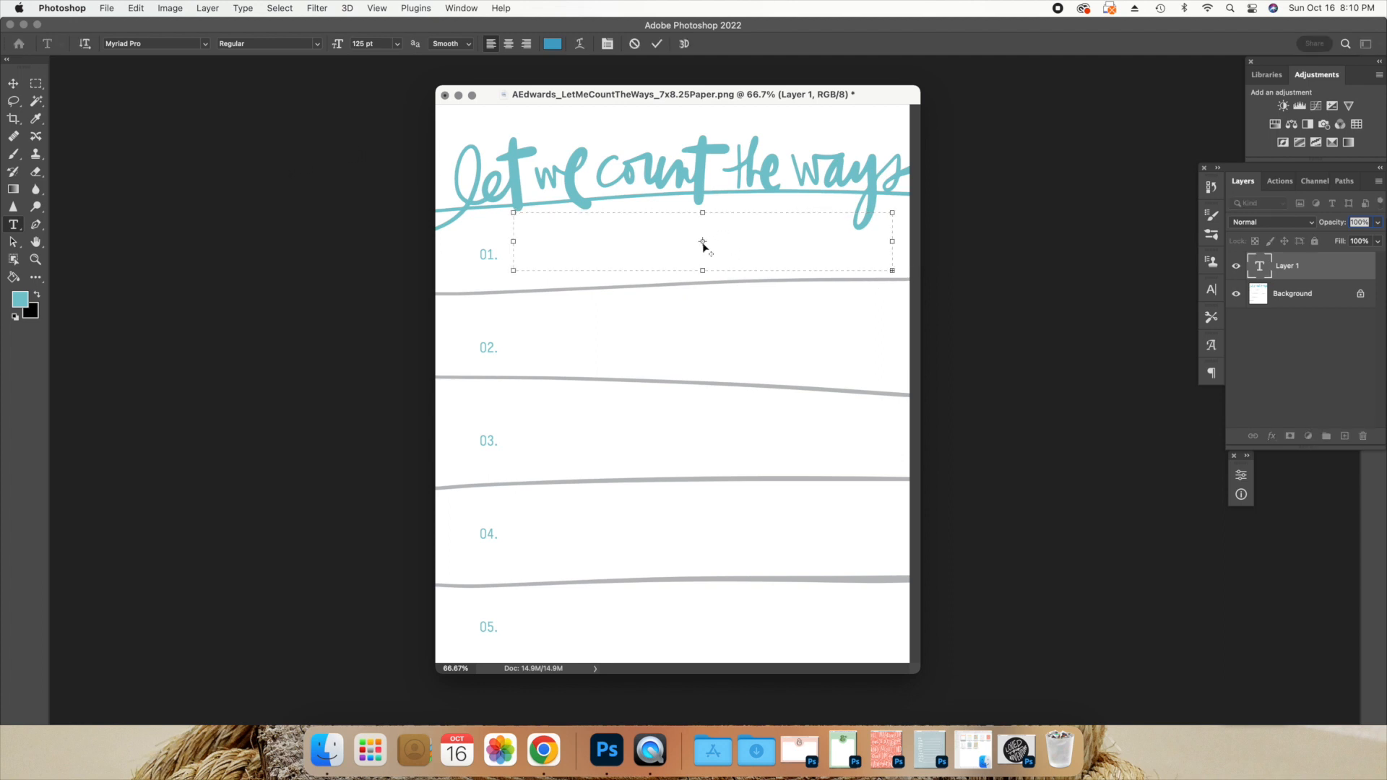
left_click(205, 44)
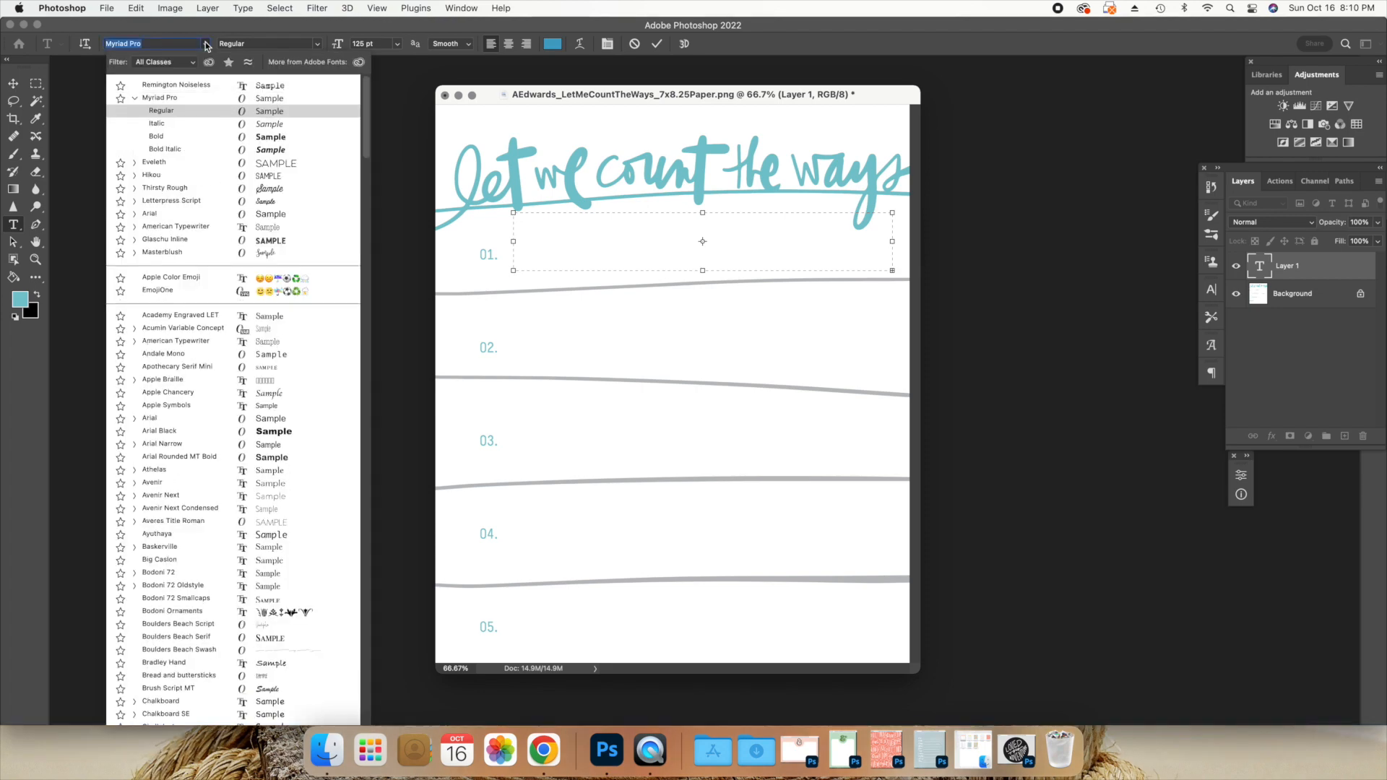
left_click(186, 87)
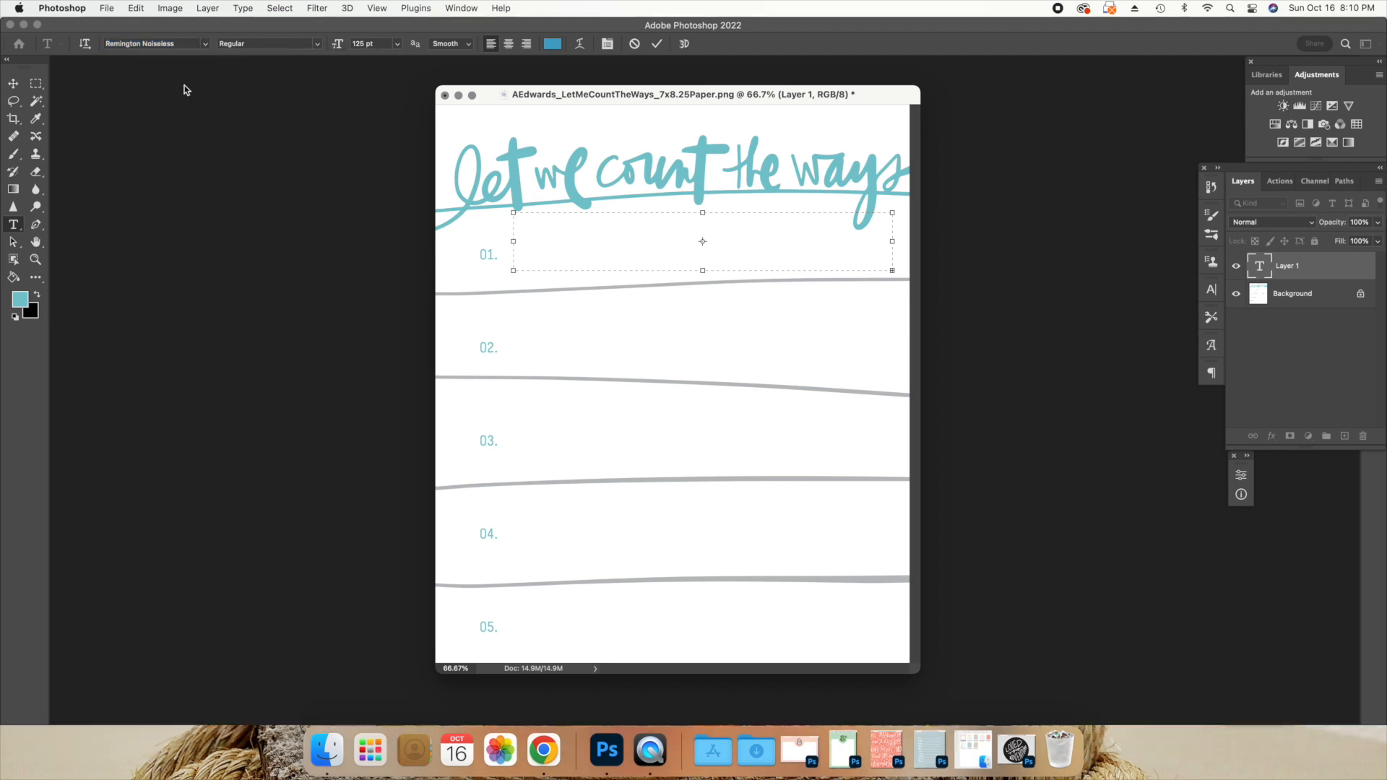
left_click(382, 43)
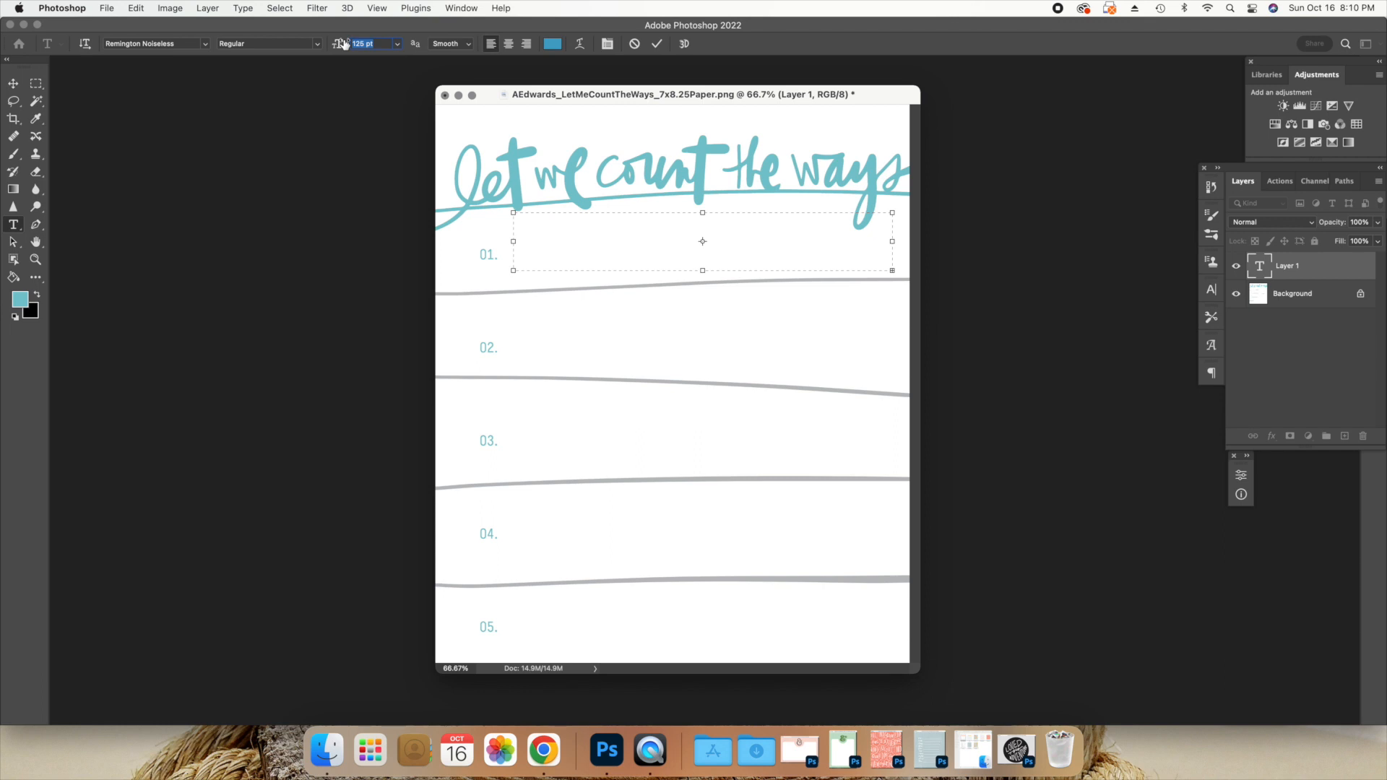
type("11")
key("Return")
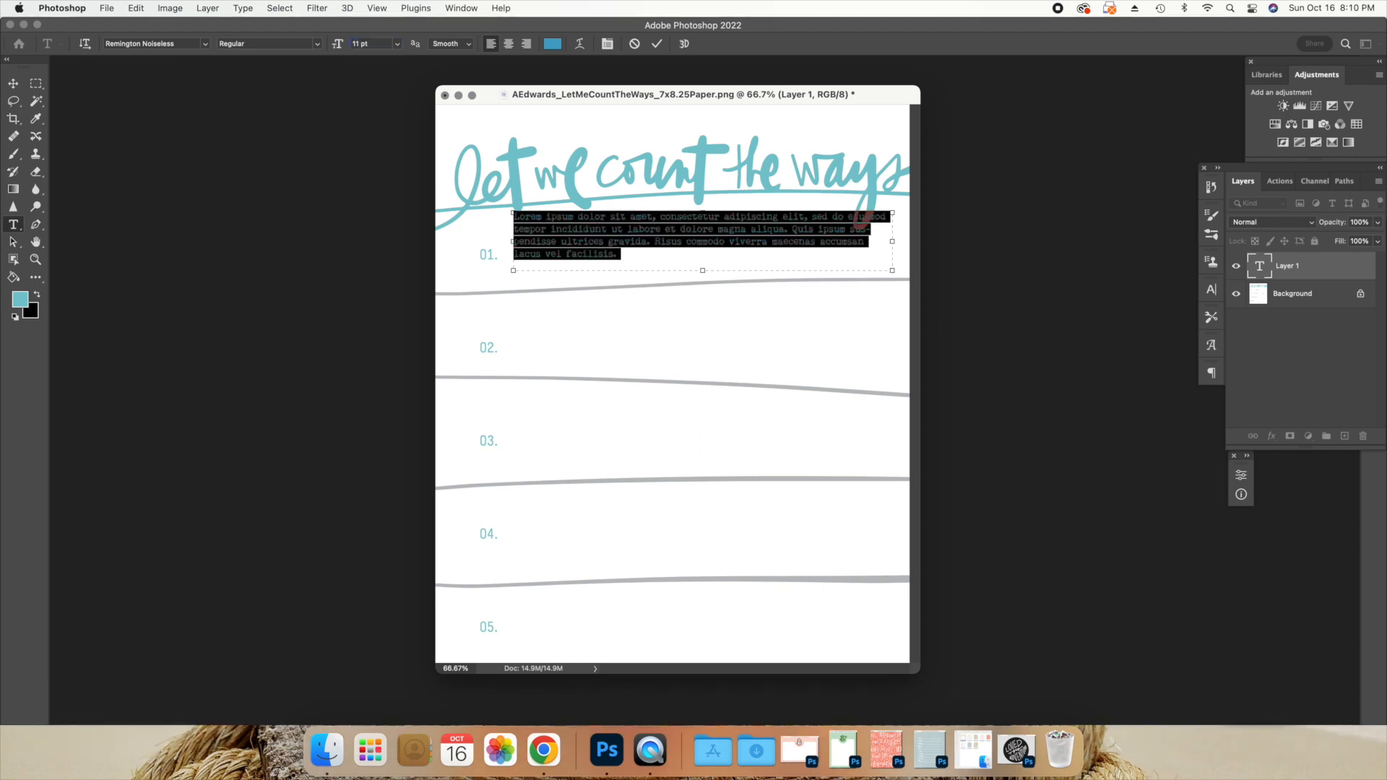
Enter "My boyfriend" plus random letters as sample text beside number 01 and change the text color to black
type("My")
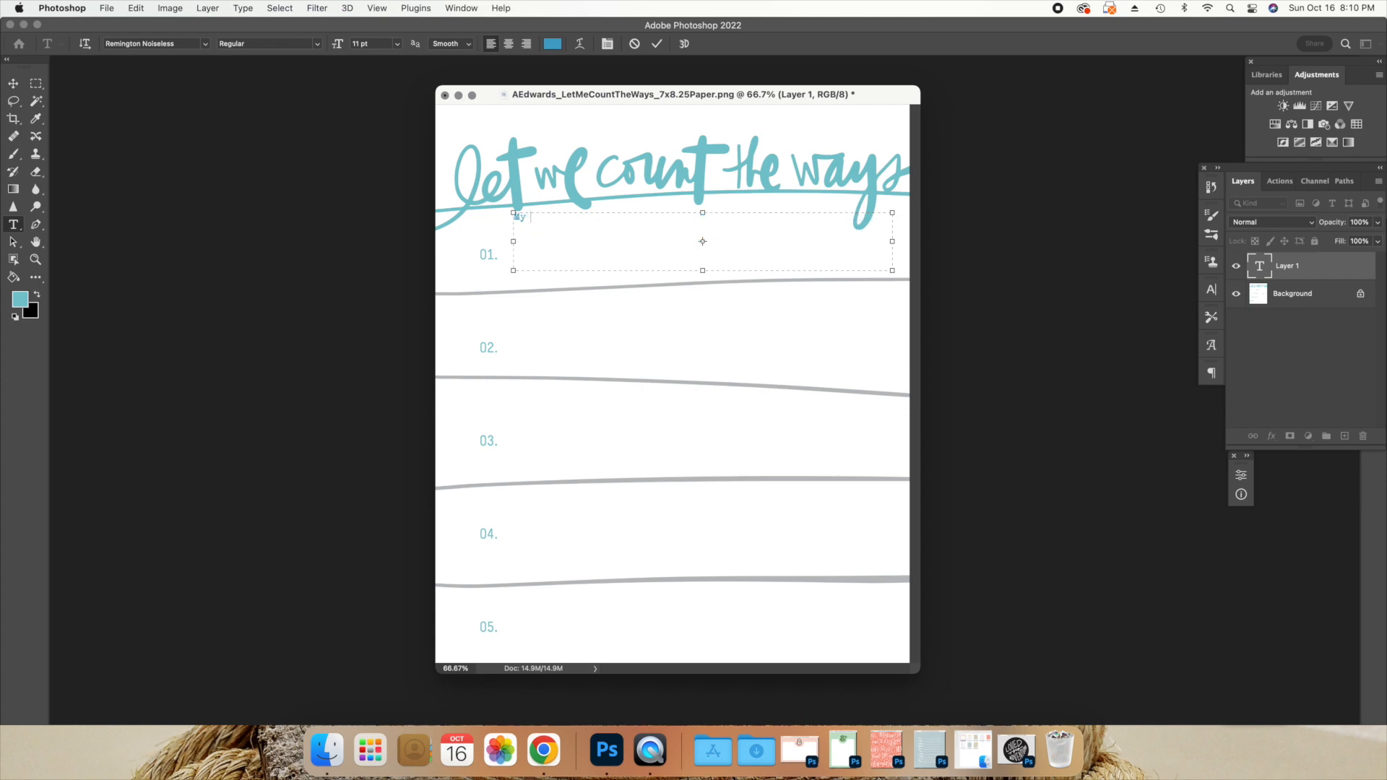
type(" boyfriend sldkjsdlkfjsldkfjasldkfjsdlfjsaldfjsdljf")
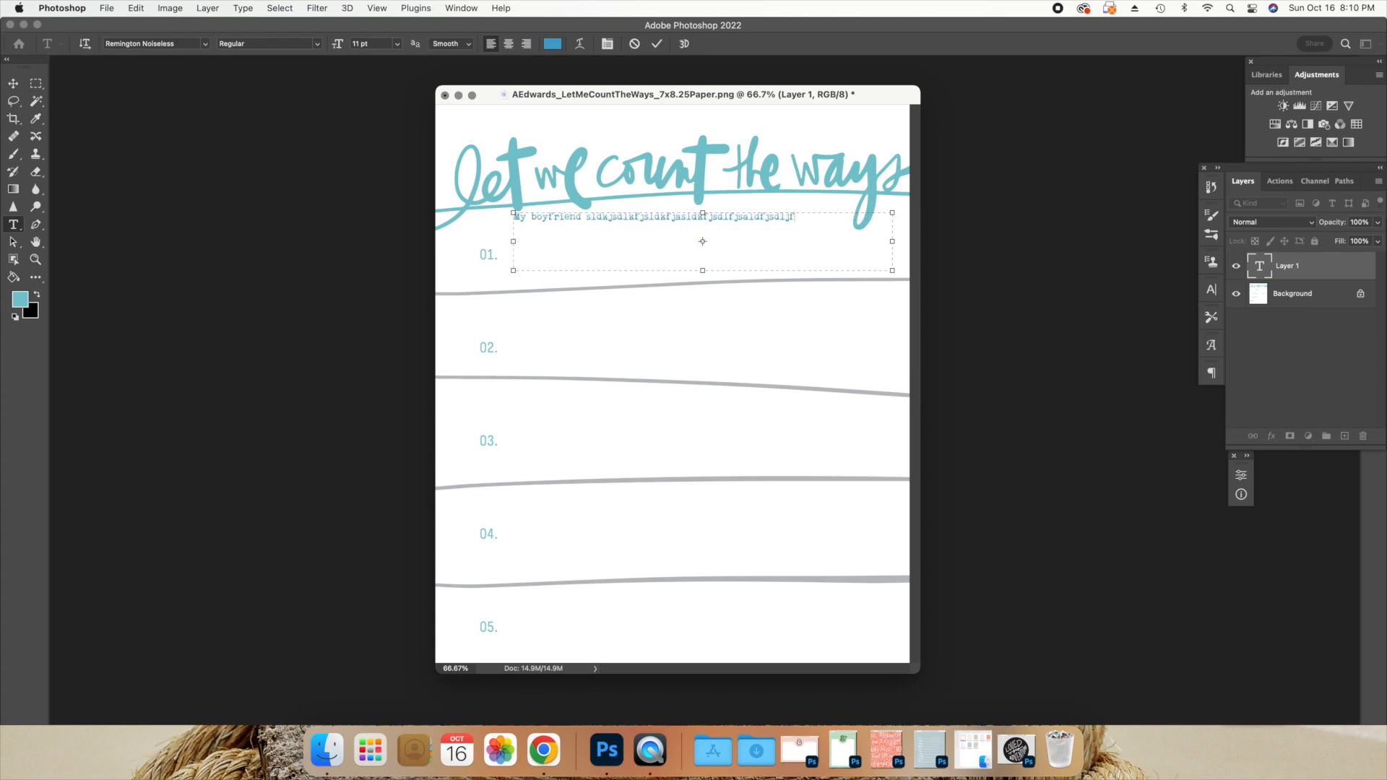
left_click_drag(794, 217, 513, 217)
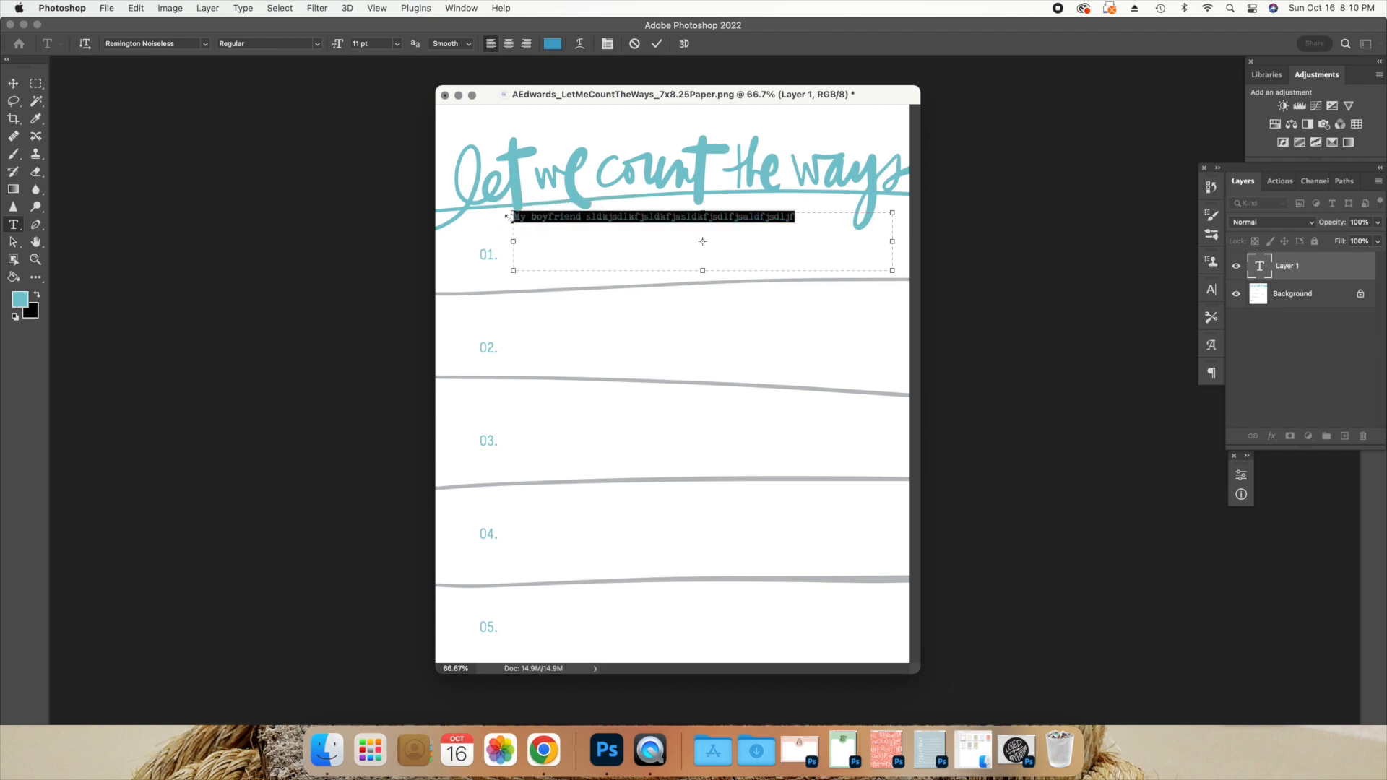
left_click(36, 296)
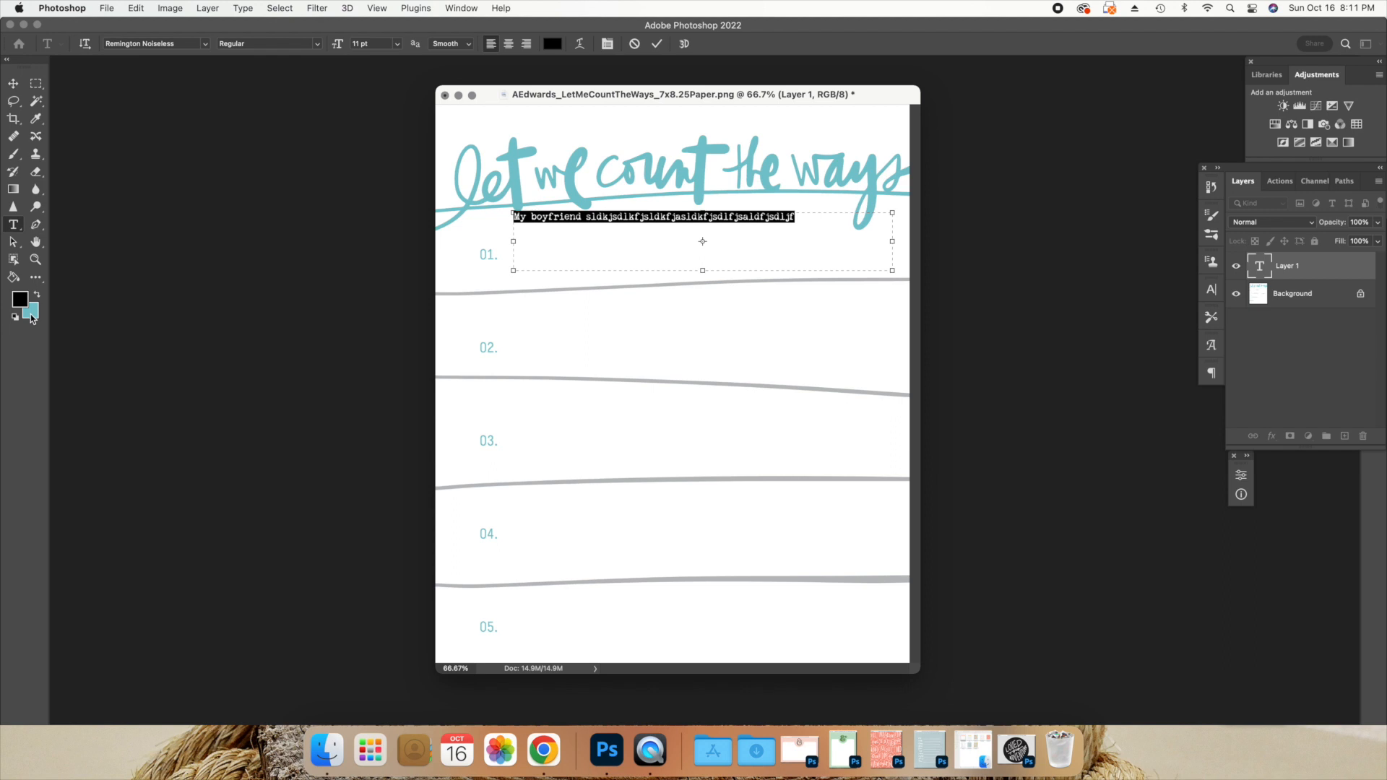
left_click(812, 247)
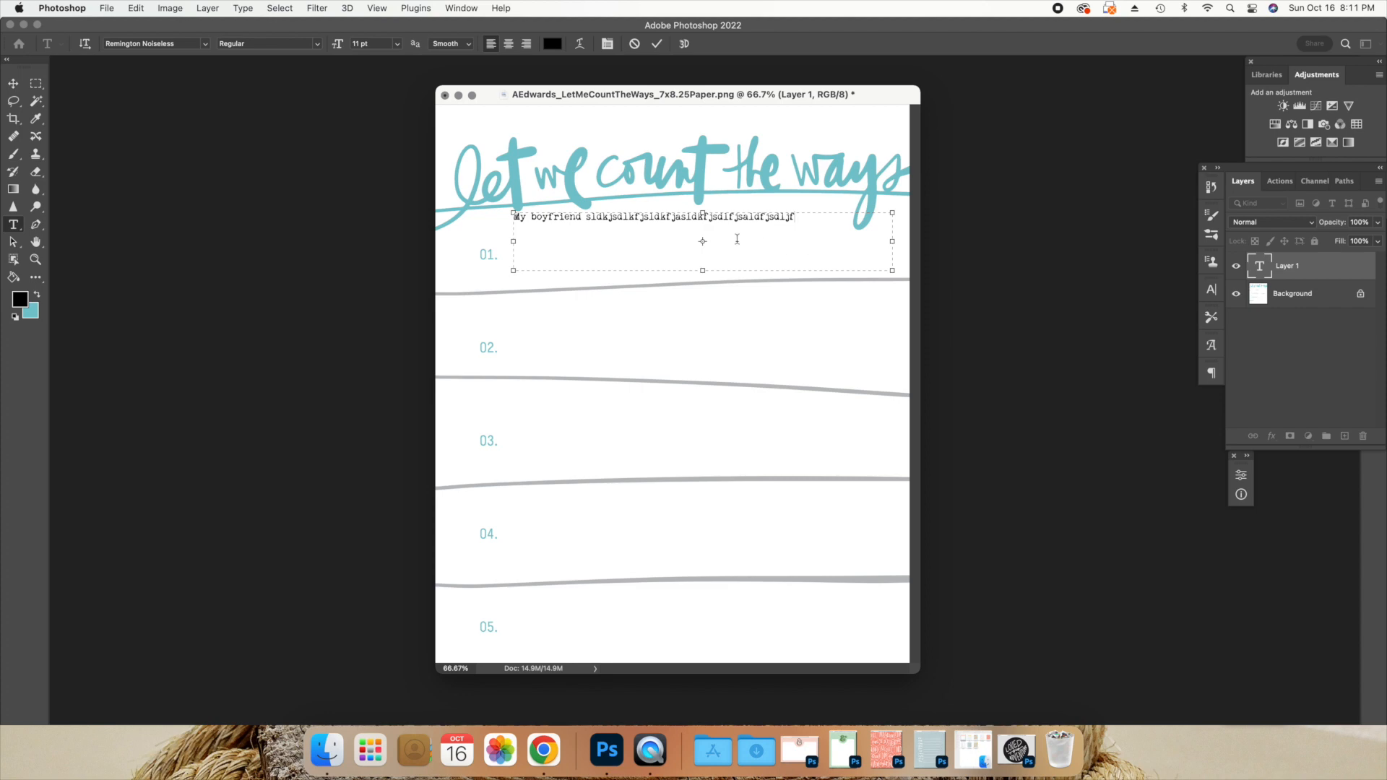
Replace the sample text beside number 01 with "Christmas means to me......"
left_click_drag(798, 218, 508, 218)
key("BackSpace")
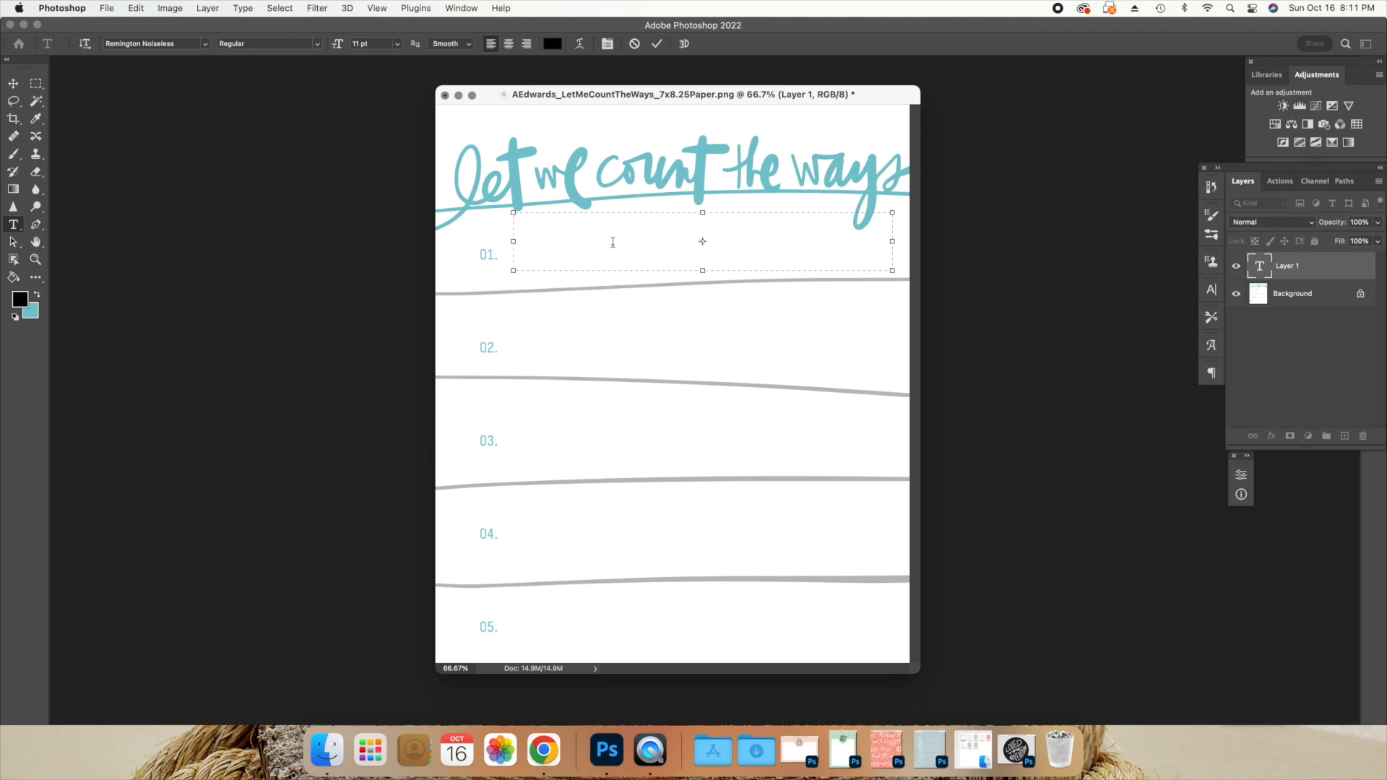
type("Chris")
Add another layer with a text box beside number 02 reading "The holidays are about family..."
left_click(208, 8)
mouse_move(216, 26)
left_click(416, 28)
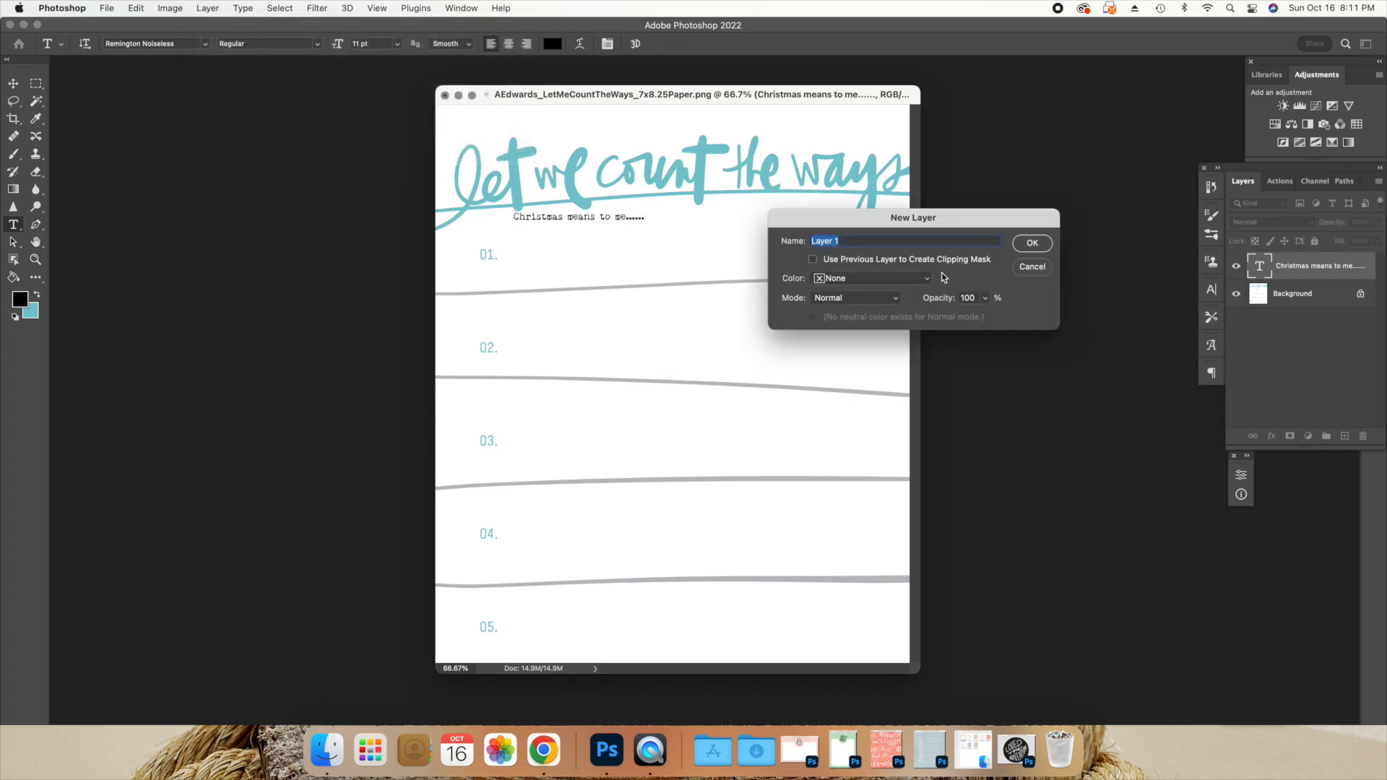
left_click(1031, 242)
left_click_drag(522, 303, 897, 367)
type("The h ")
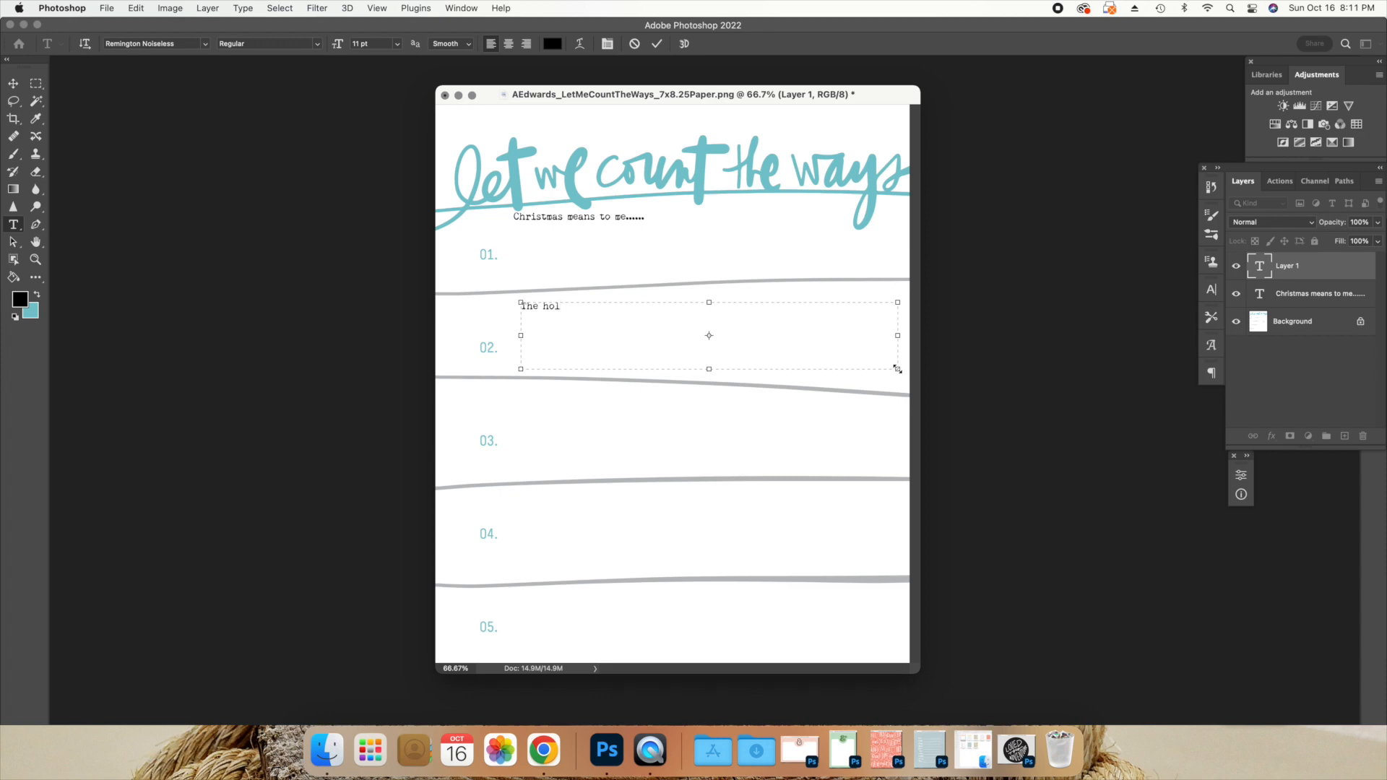
type("olidays are a")
Move the text beside number 02 so its left edge lines up with the text beside number 01
left_click(13, 84)
left_click(732, 325)
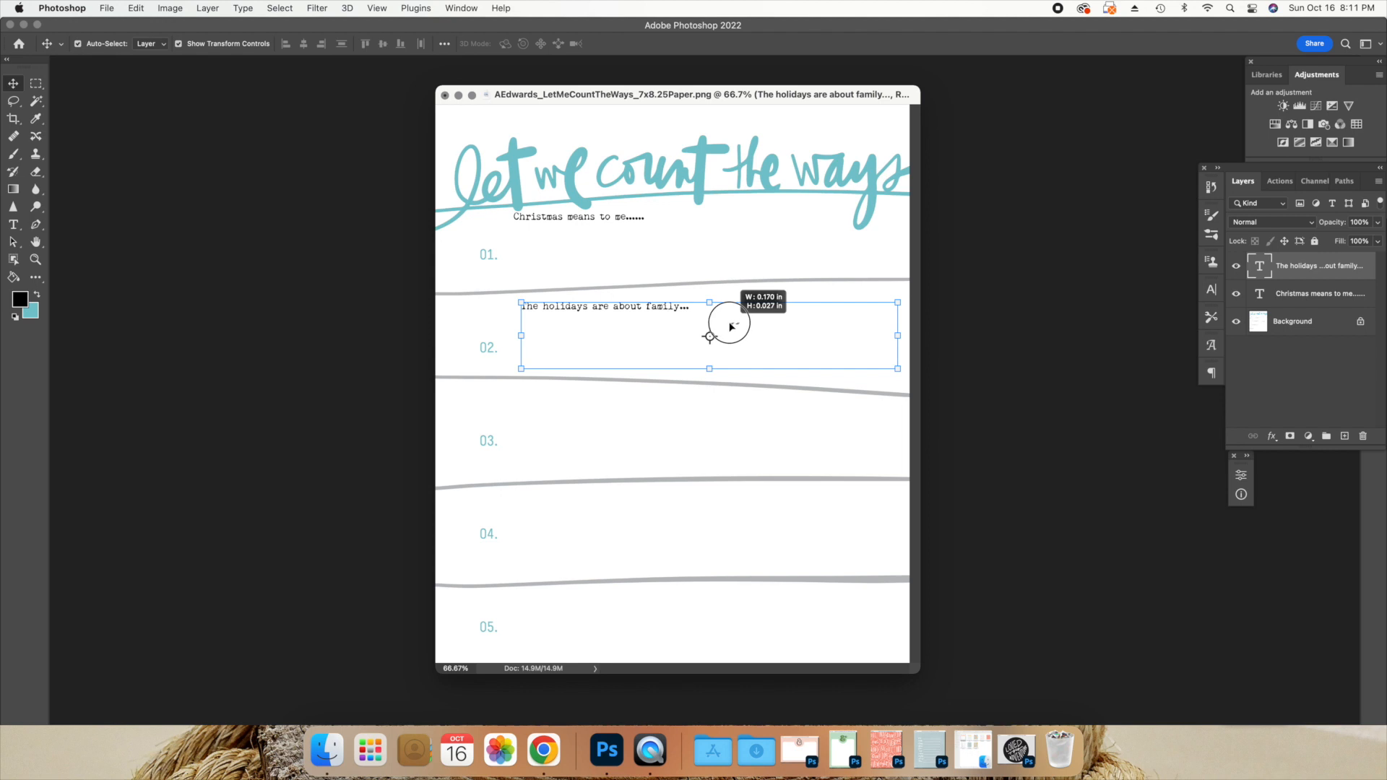
left_click(710, 337)
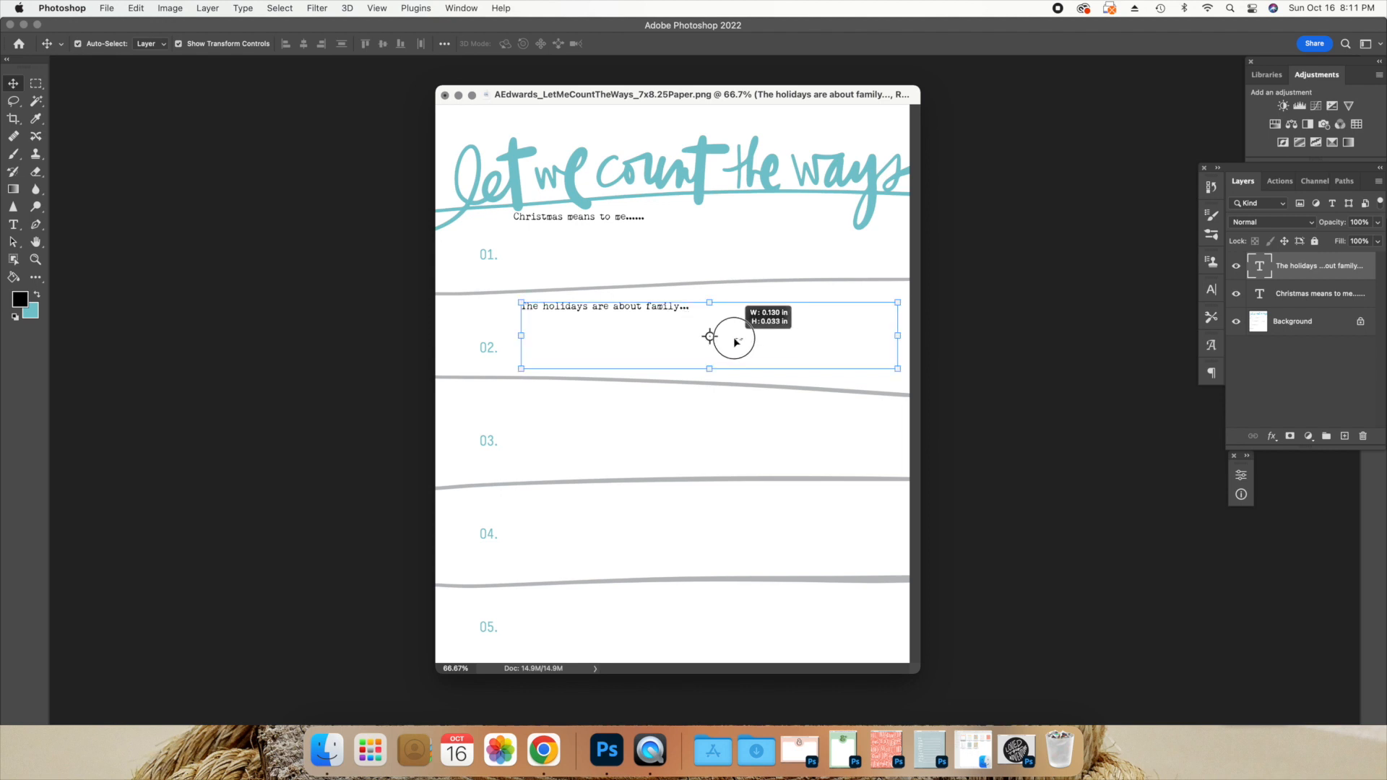
left_click(654, 309)
mouse_move(655, 308)
left_mouse_down()
mouse_move(625, 315)
mouse_move(639, 312)
left_mouse_up()
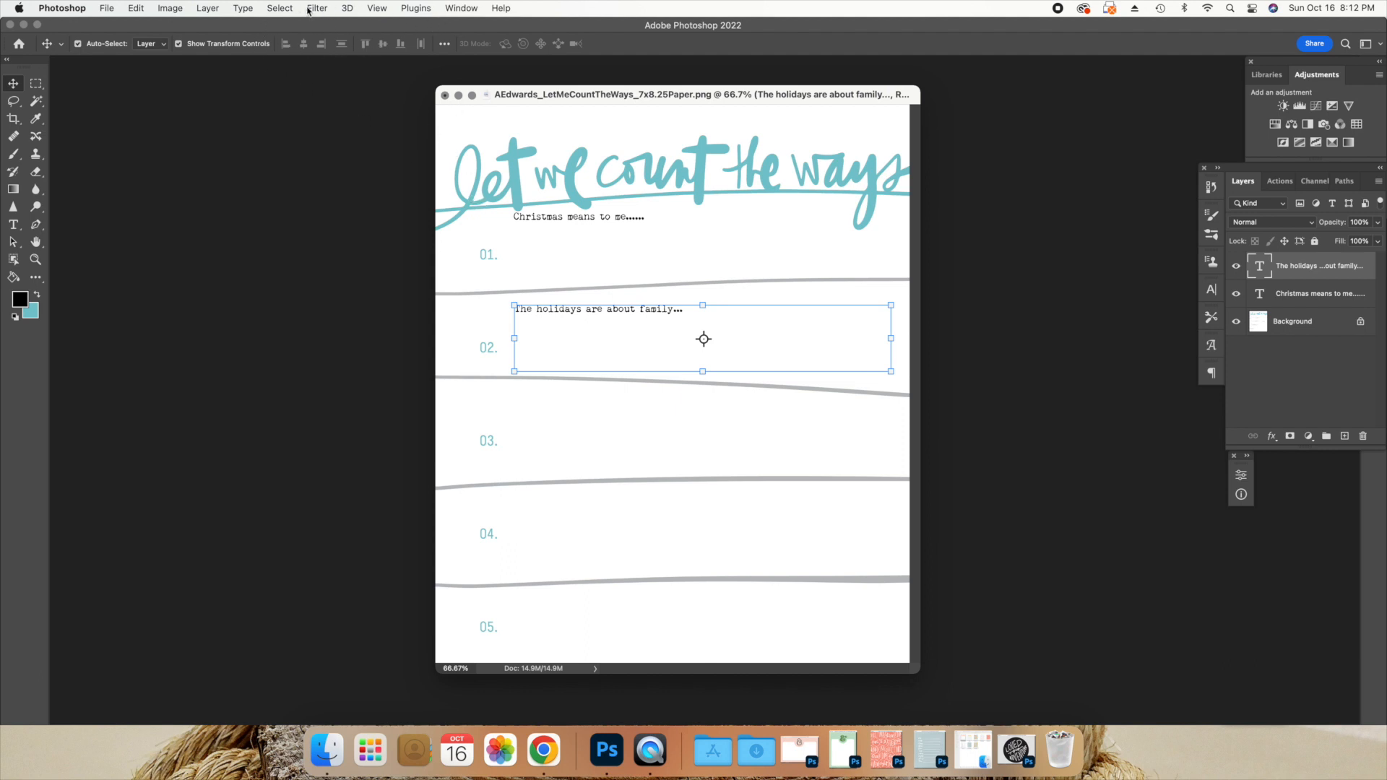
Add a vertical cyan guide along the card's left margin, just left of the numbers 01 to 05
key("super+t")
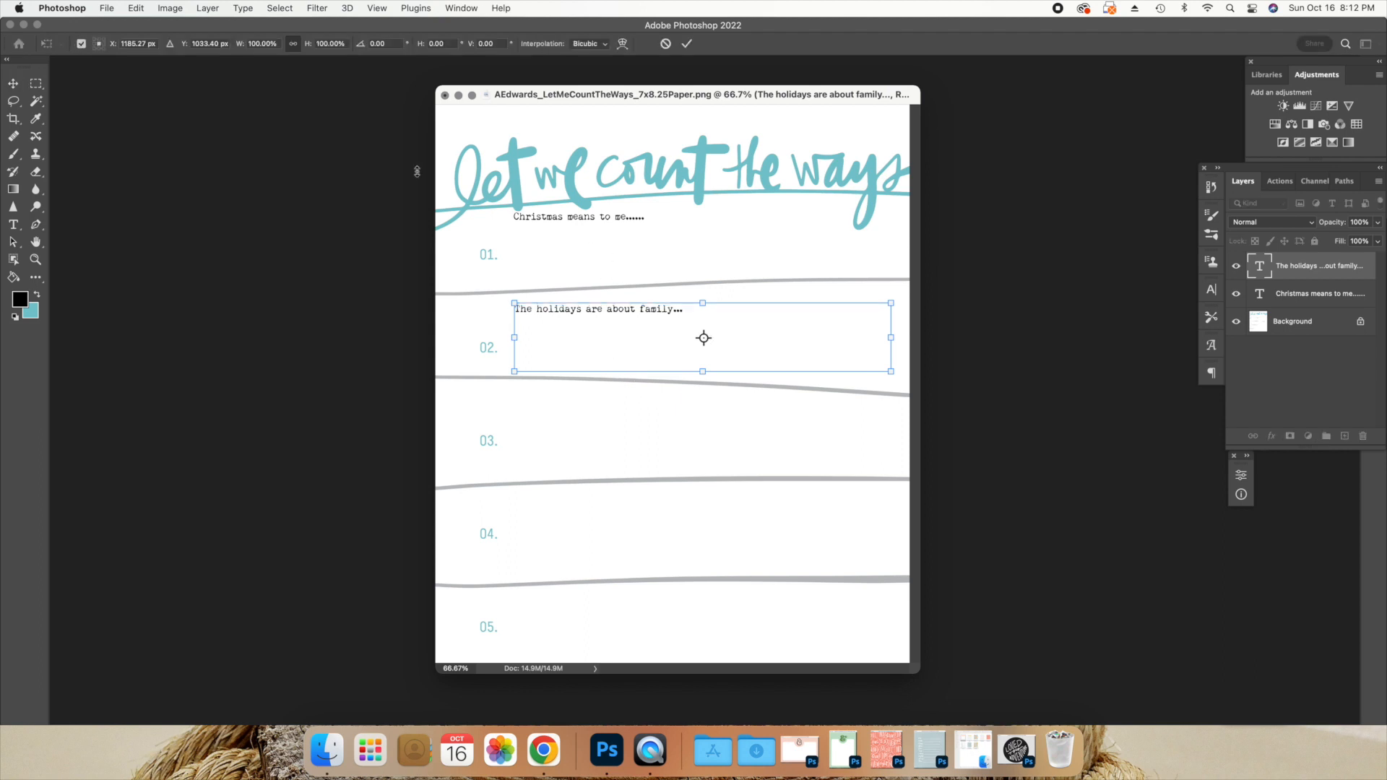
left_click(36, 84)
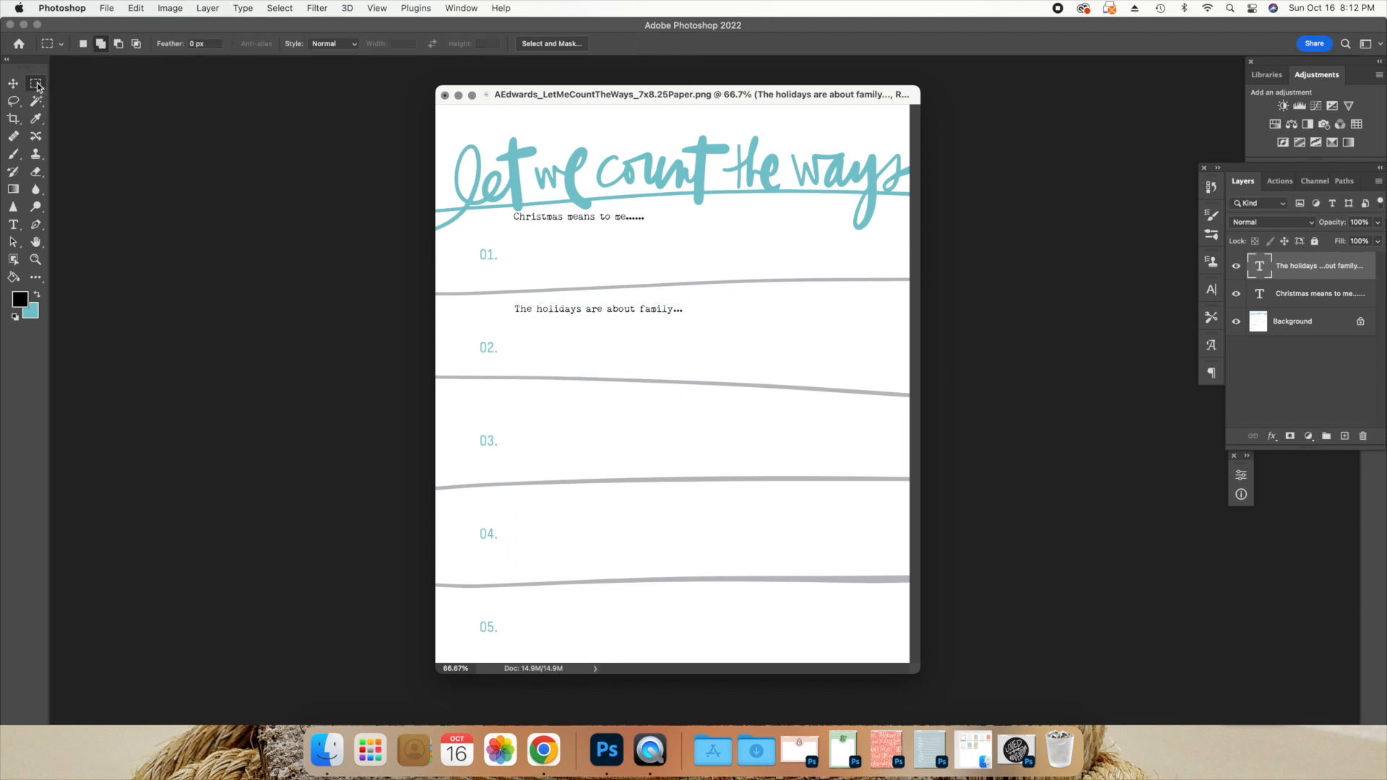
left_click(376, 9)
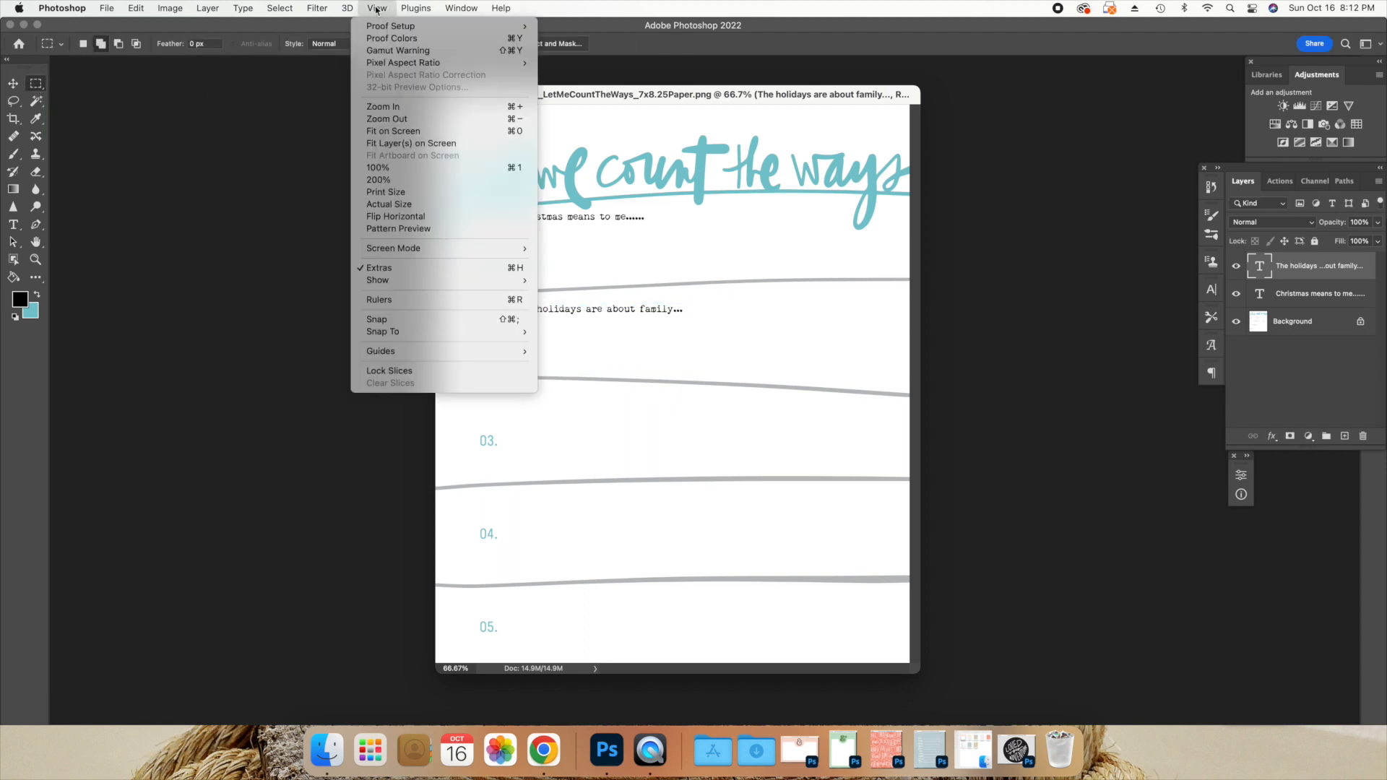
mouse_move(406, 352)
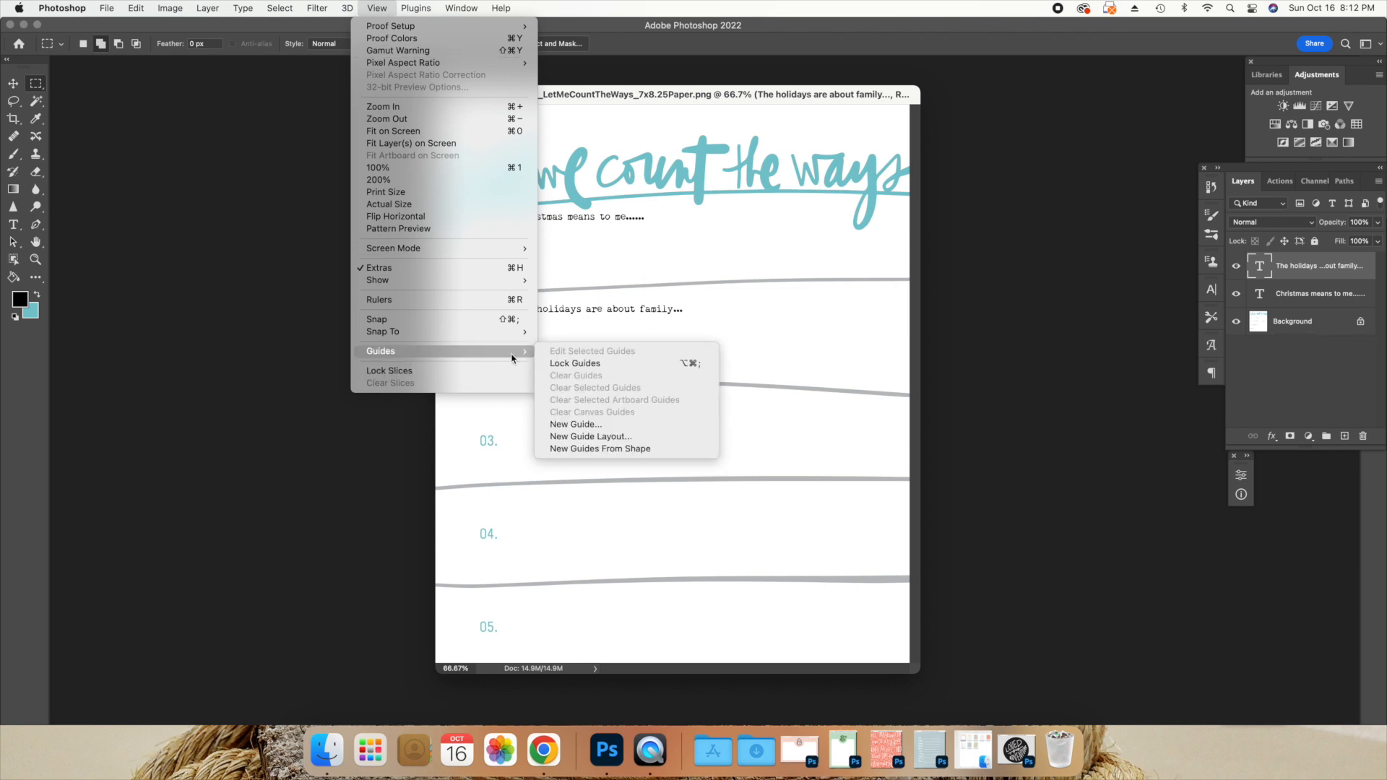
left_click(625, 424)
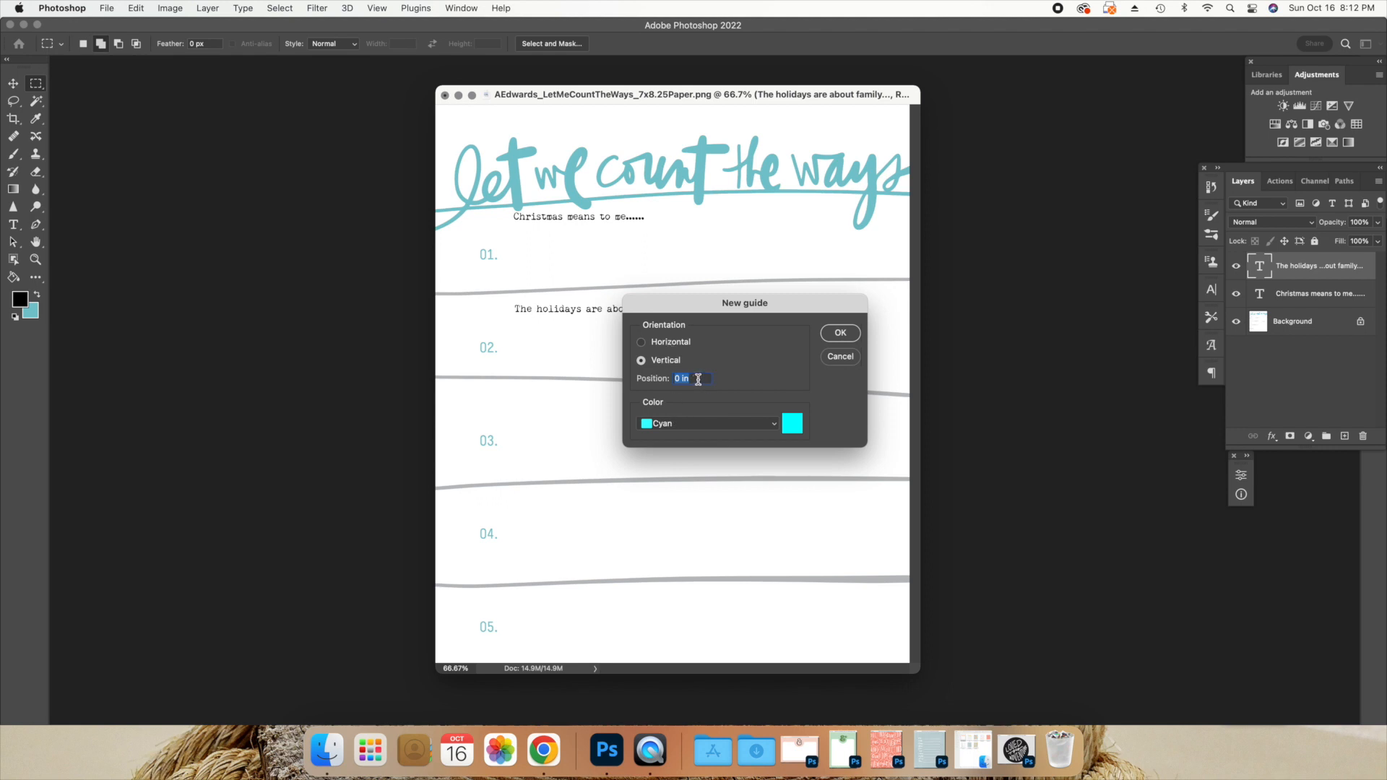
key("BackSpace")
left_click(841, 334)
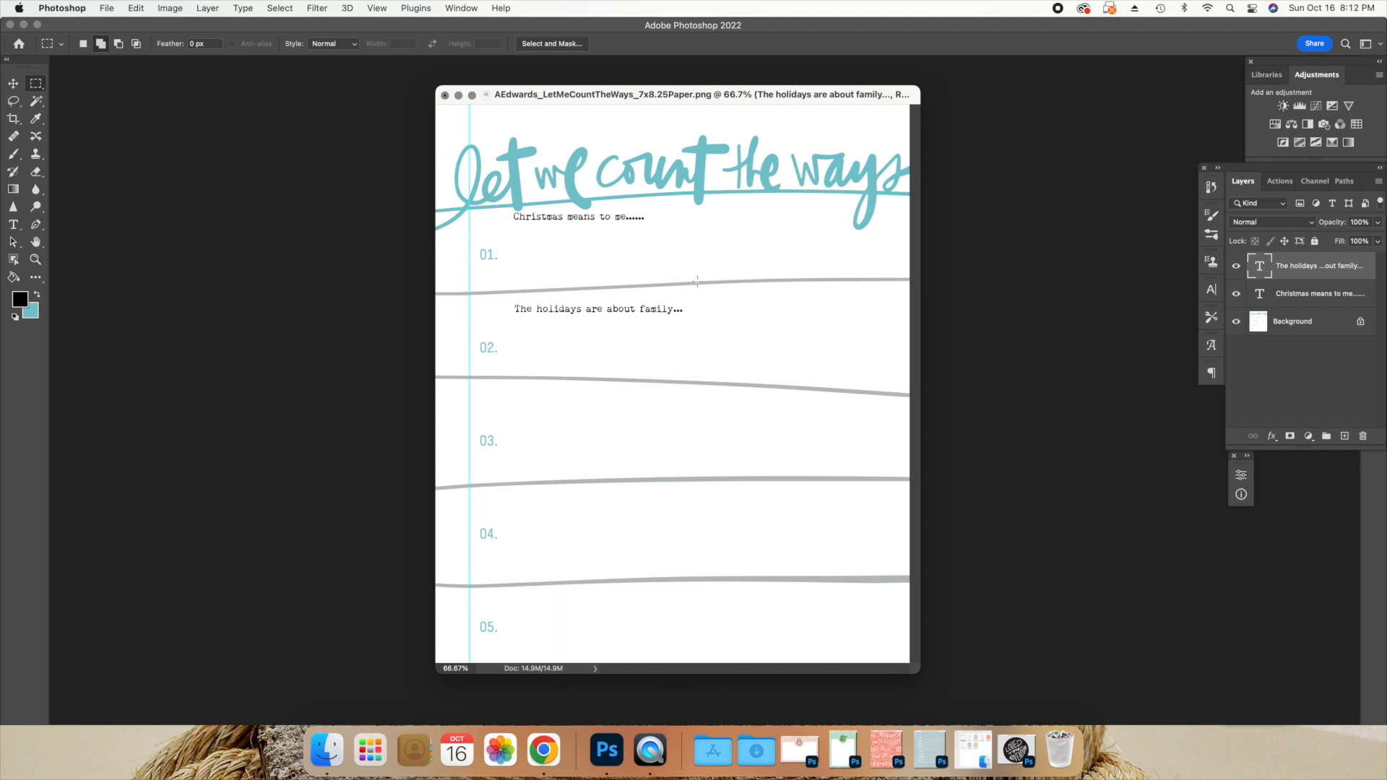
Minimize the Let Me Count The Ways card, bring up the One-TenList paper and fill its blue background with black
left_click(458, 96)
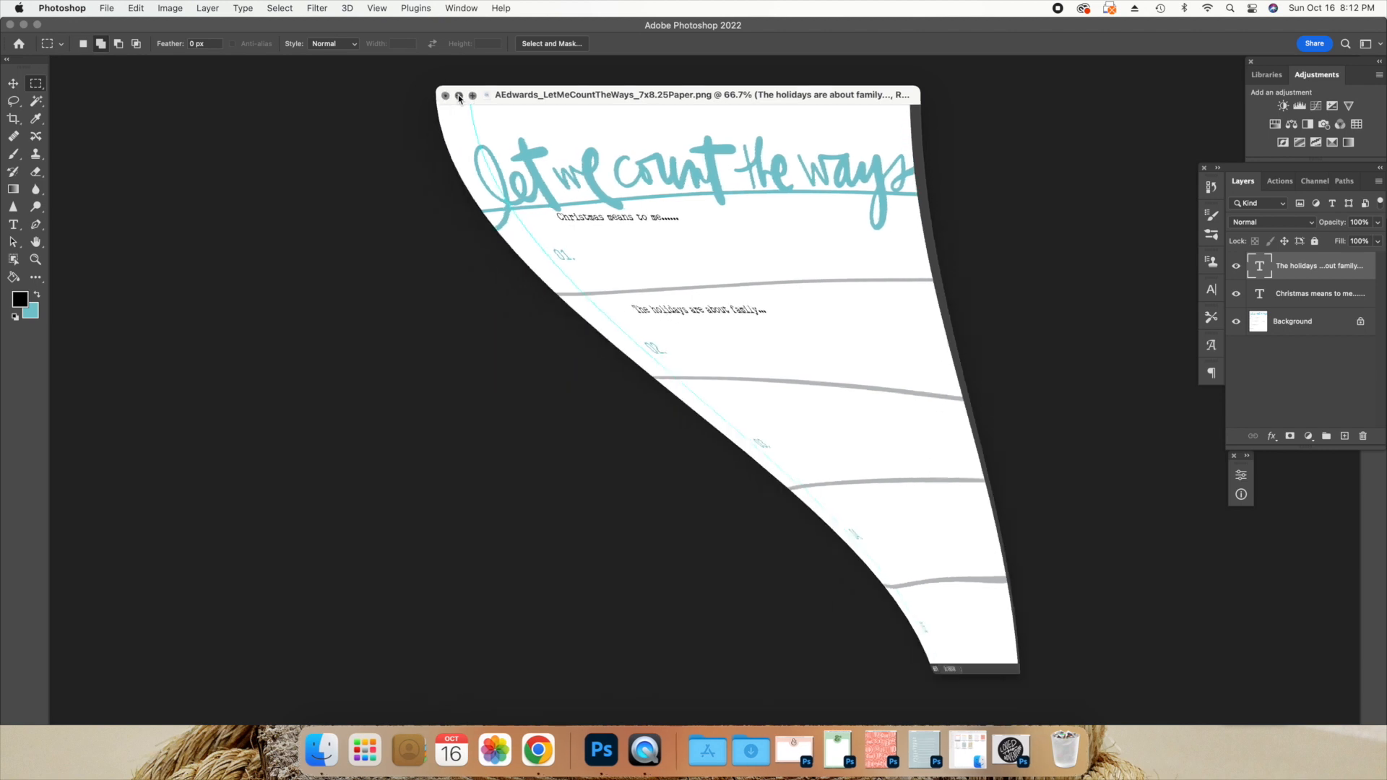
left_click(930, 751)
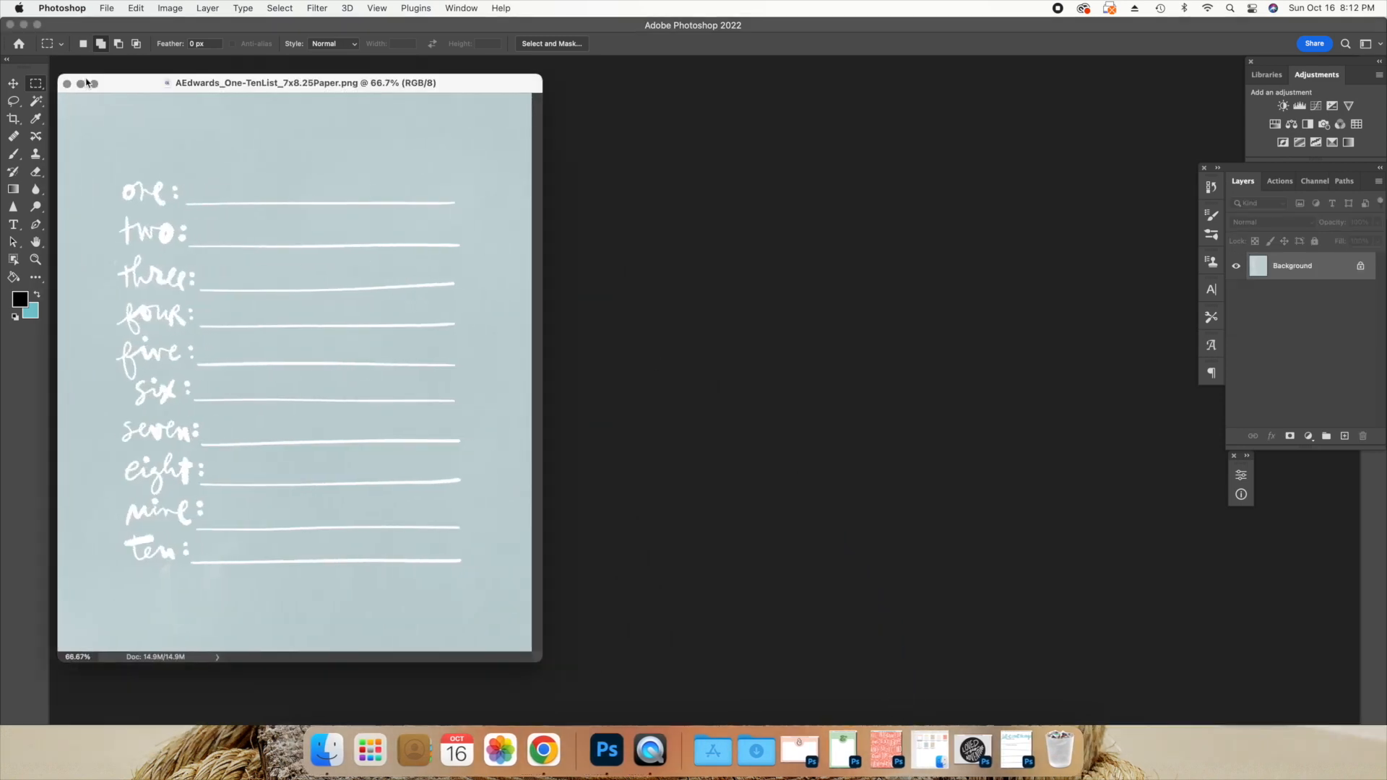
left_click_drag(127, 84, 502, 95)
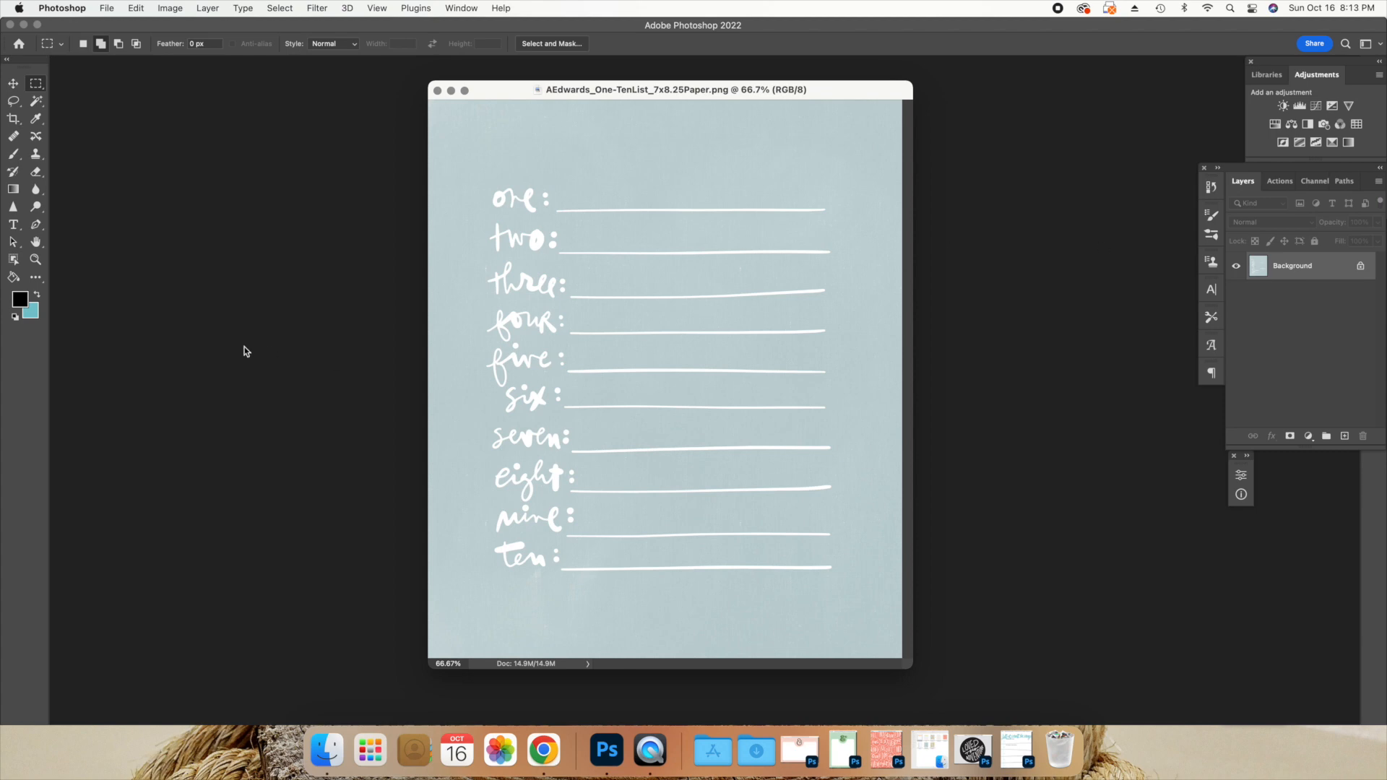
left_click(13, 276)
left_click(469, 197)
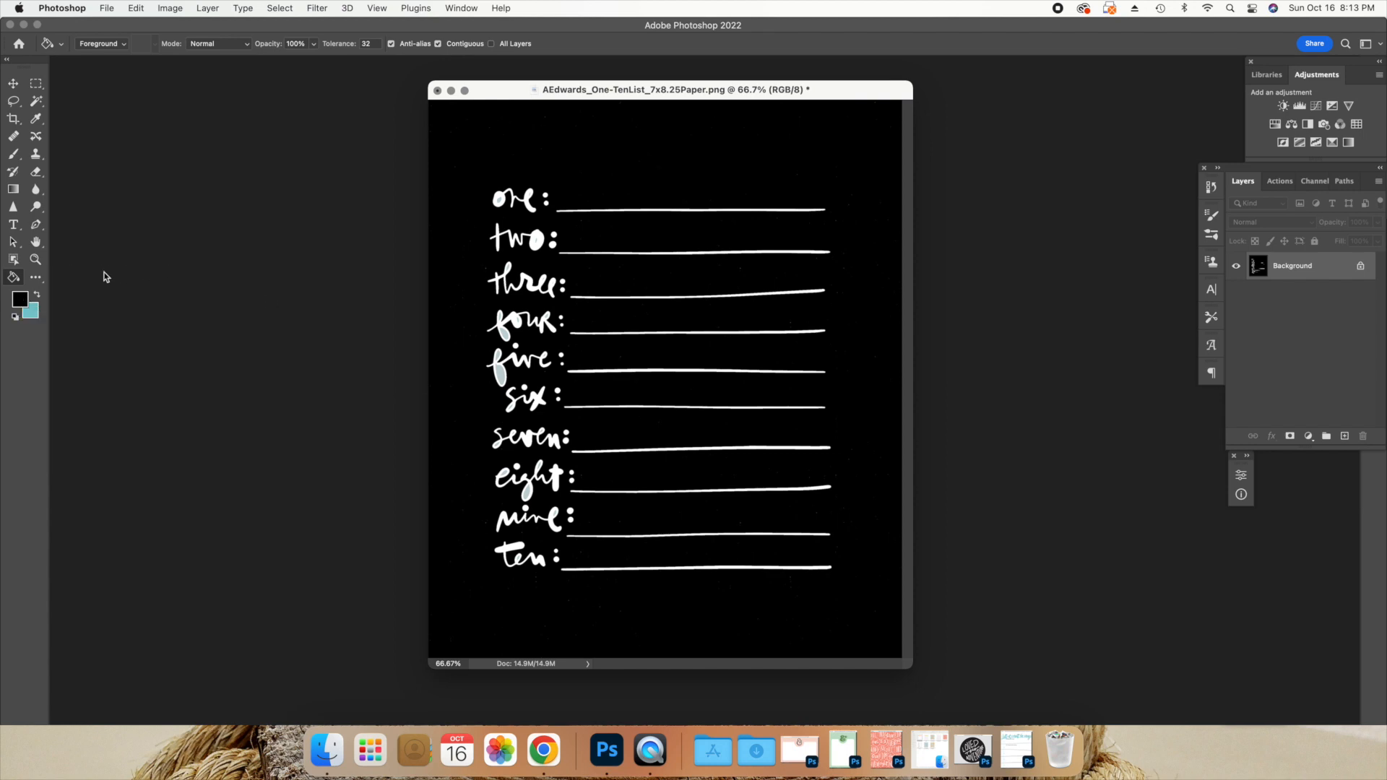
Fill the leftover blue areas inside the letters of "one", "two", "three" and "four" with black
left_click(36, 260)
left_click(498, 203, "alt")
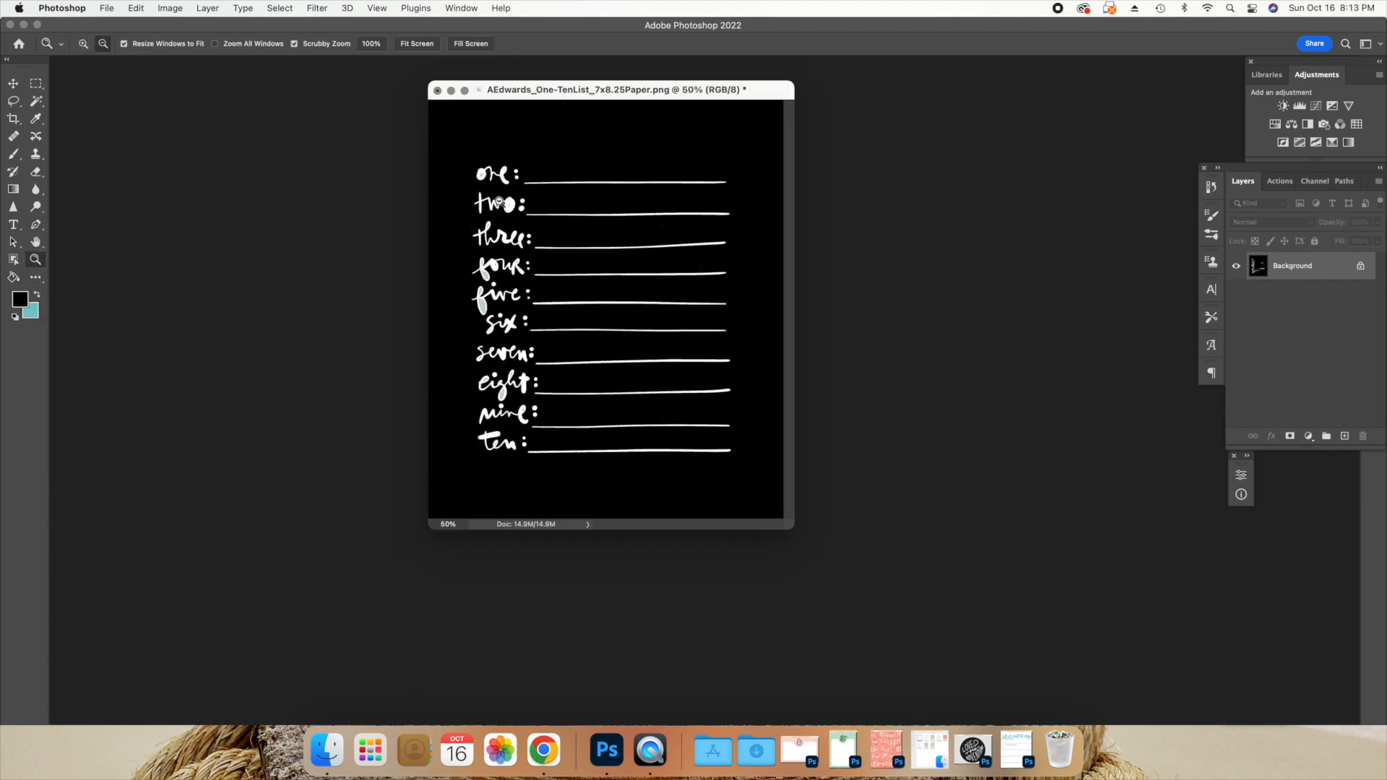
left_click(467, 172)
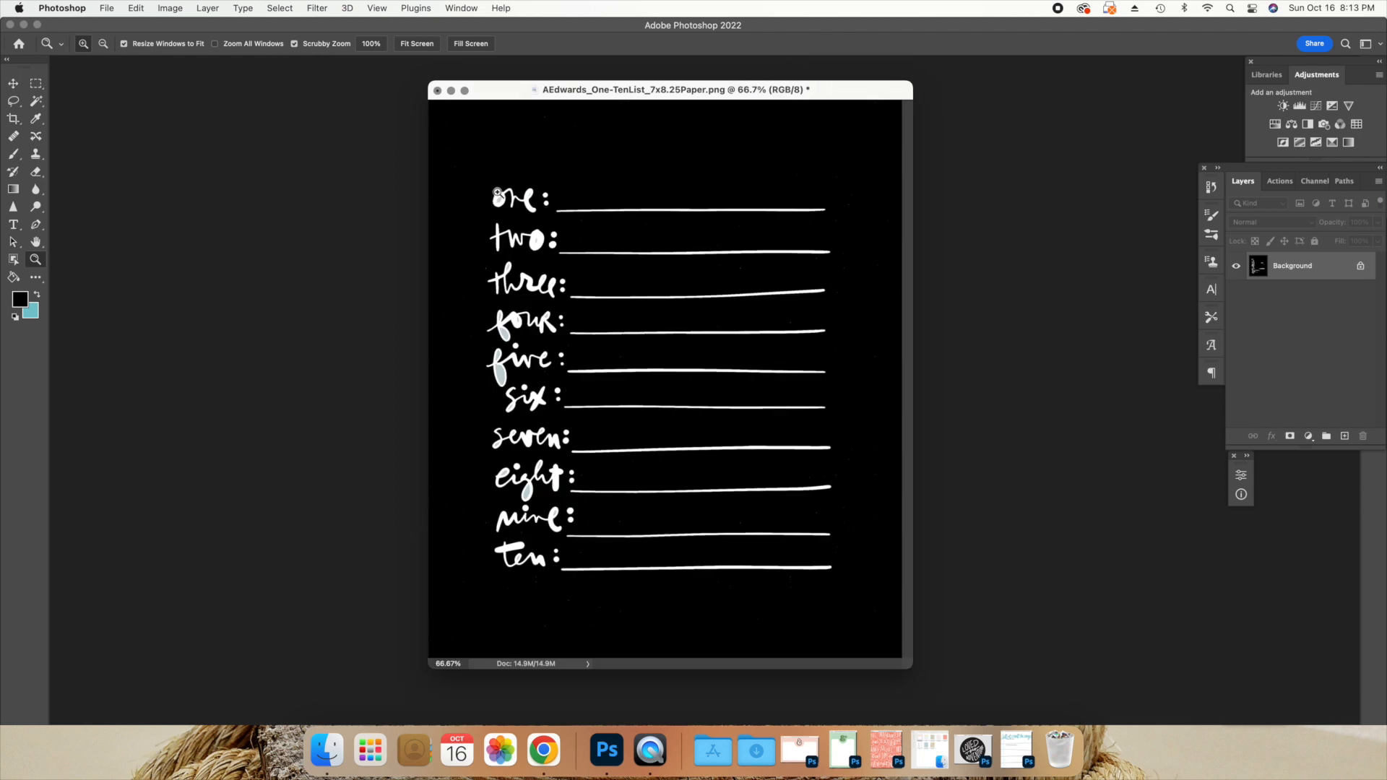
left_click(515, 216)
left_click(539, 249)
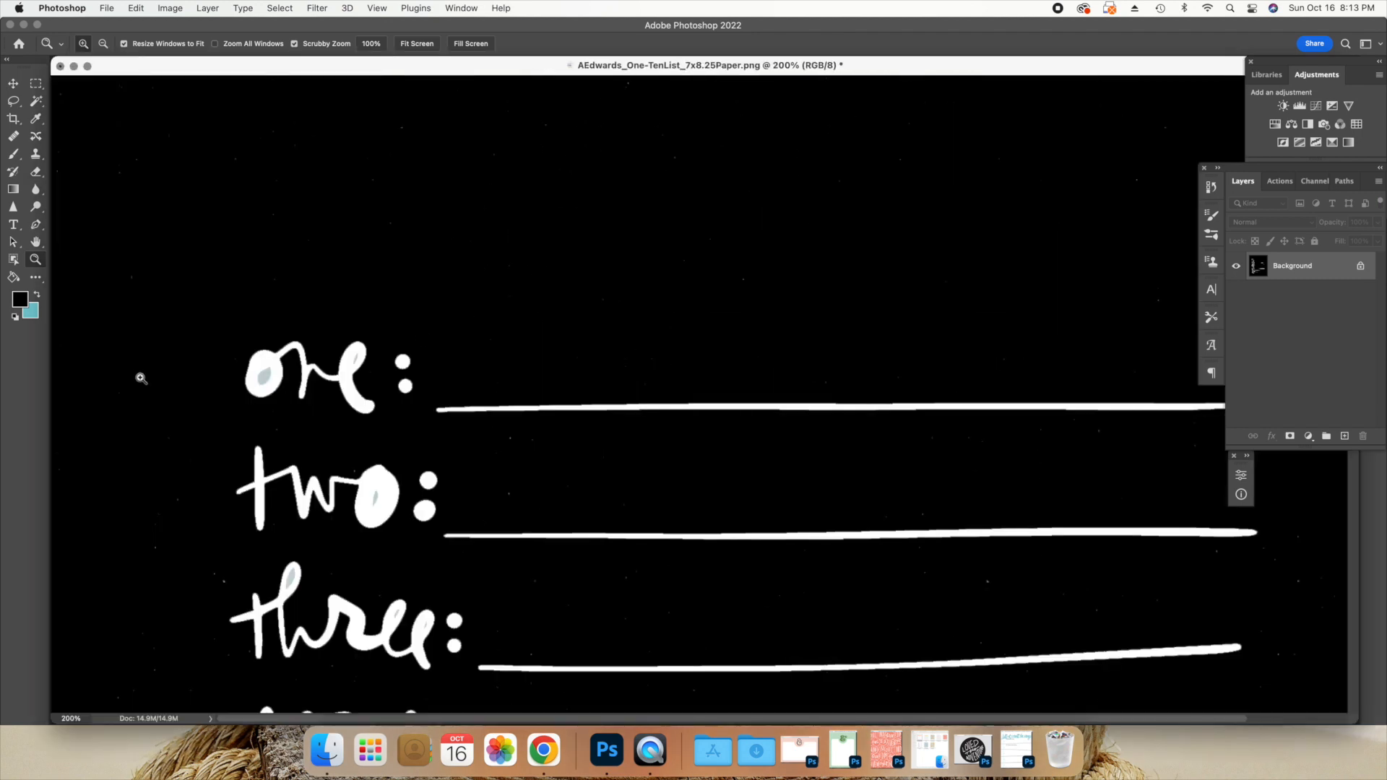
left_click(13, 276)
left_click(265, 381)
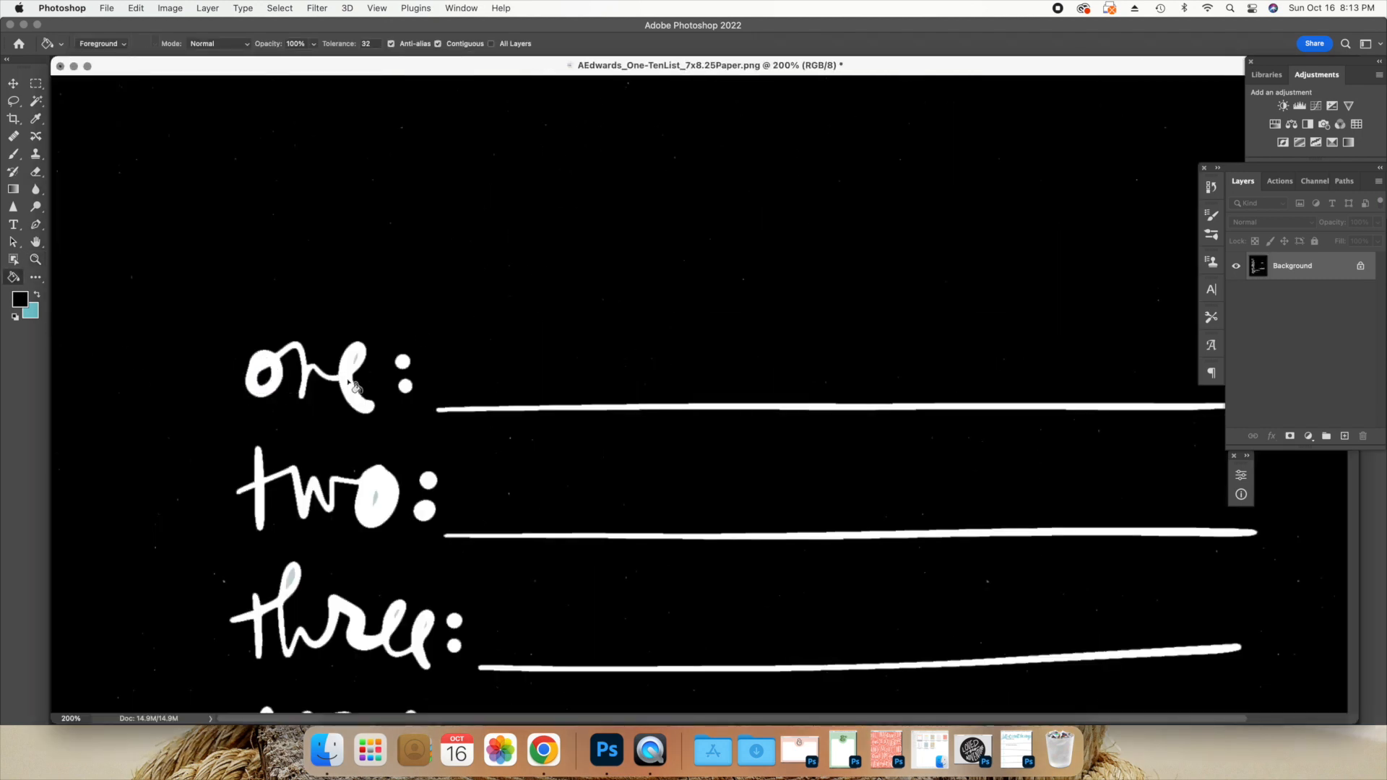
left_click(376, 490)
scroll(361, 441, "down", 5)
left_click(286, 348)
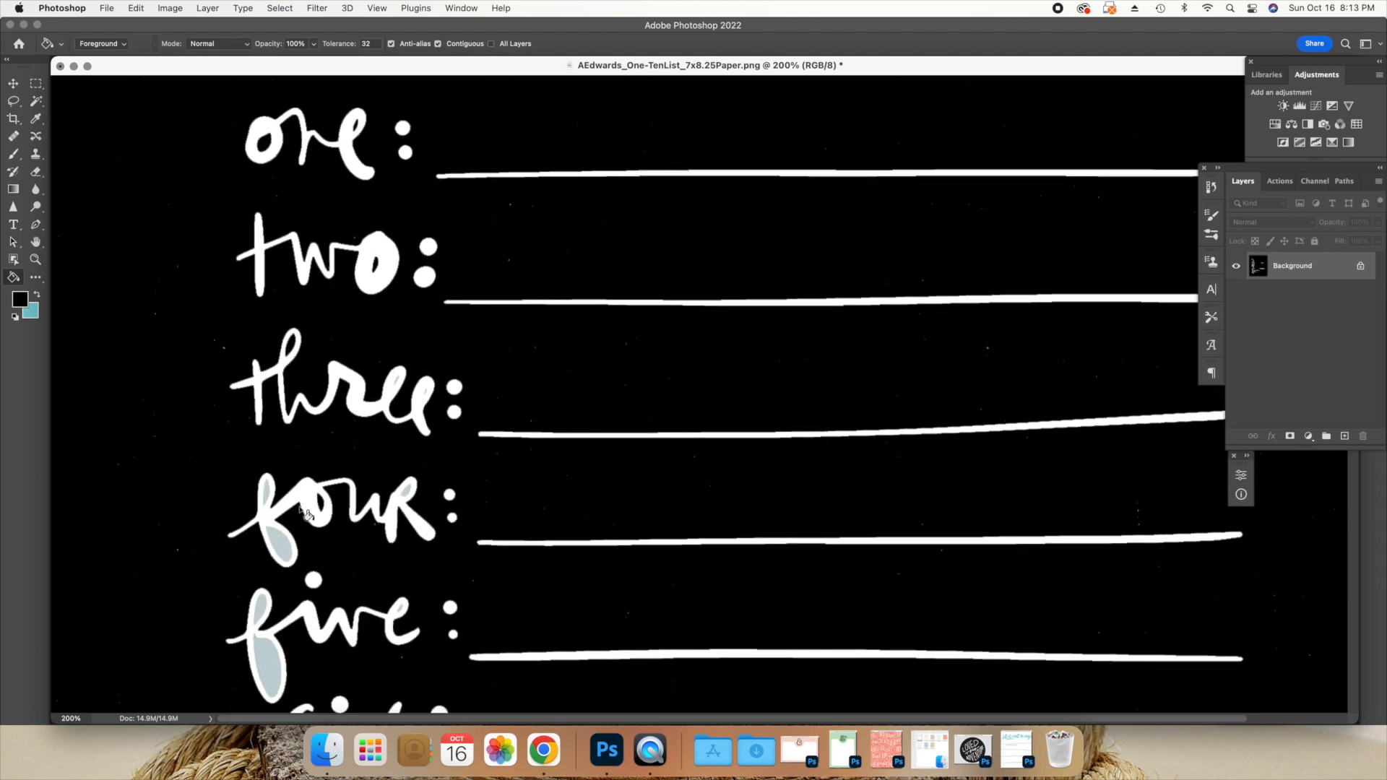
left_click(296, 556)
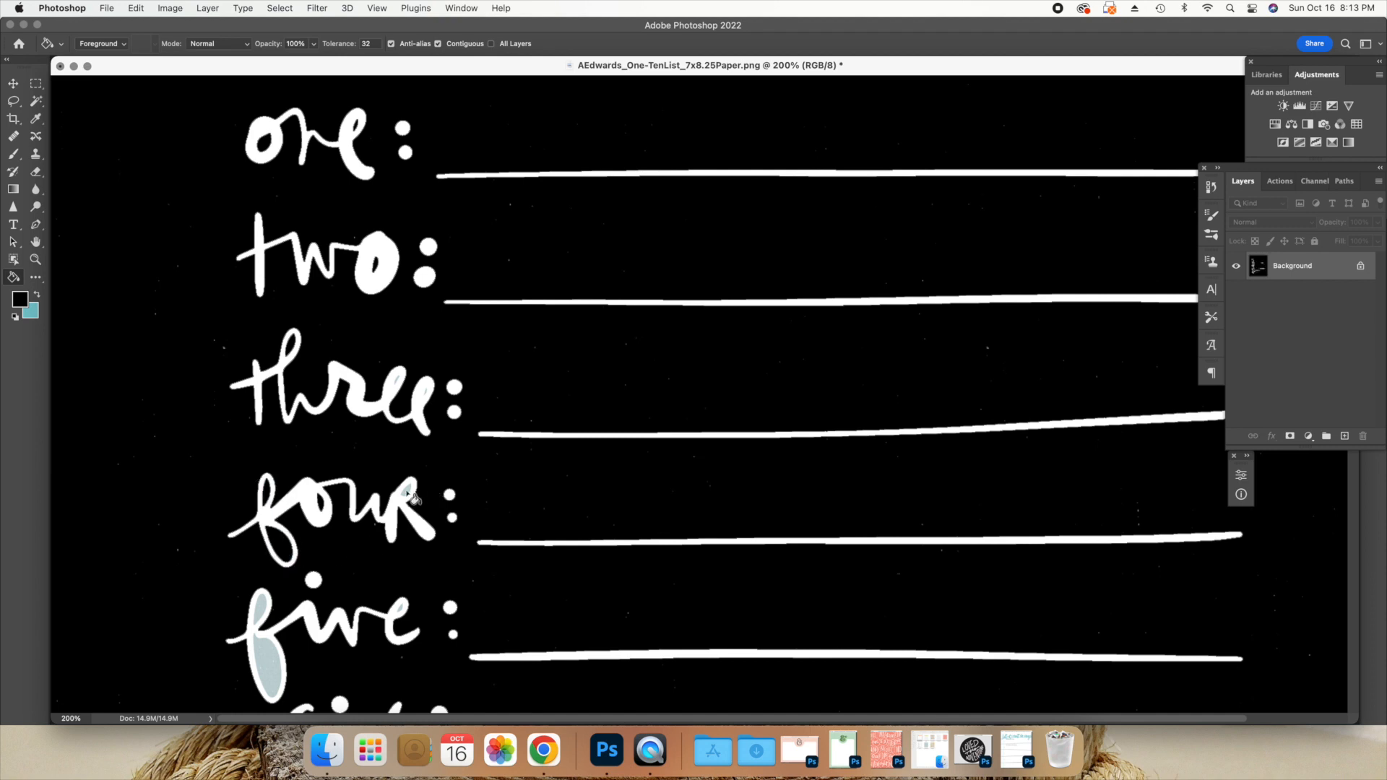
Fill the leftover blue areas inside the letters of "five", "six", "seven" and "eight" with black
scroll(458, 473, "down", 8)
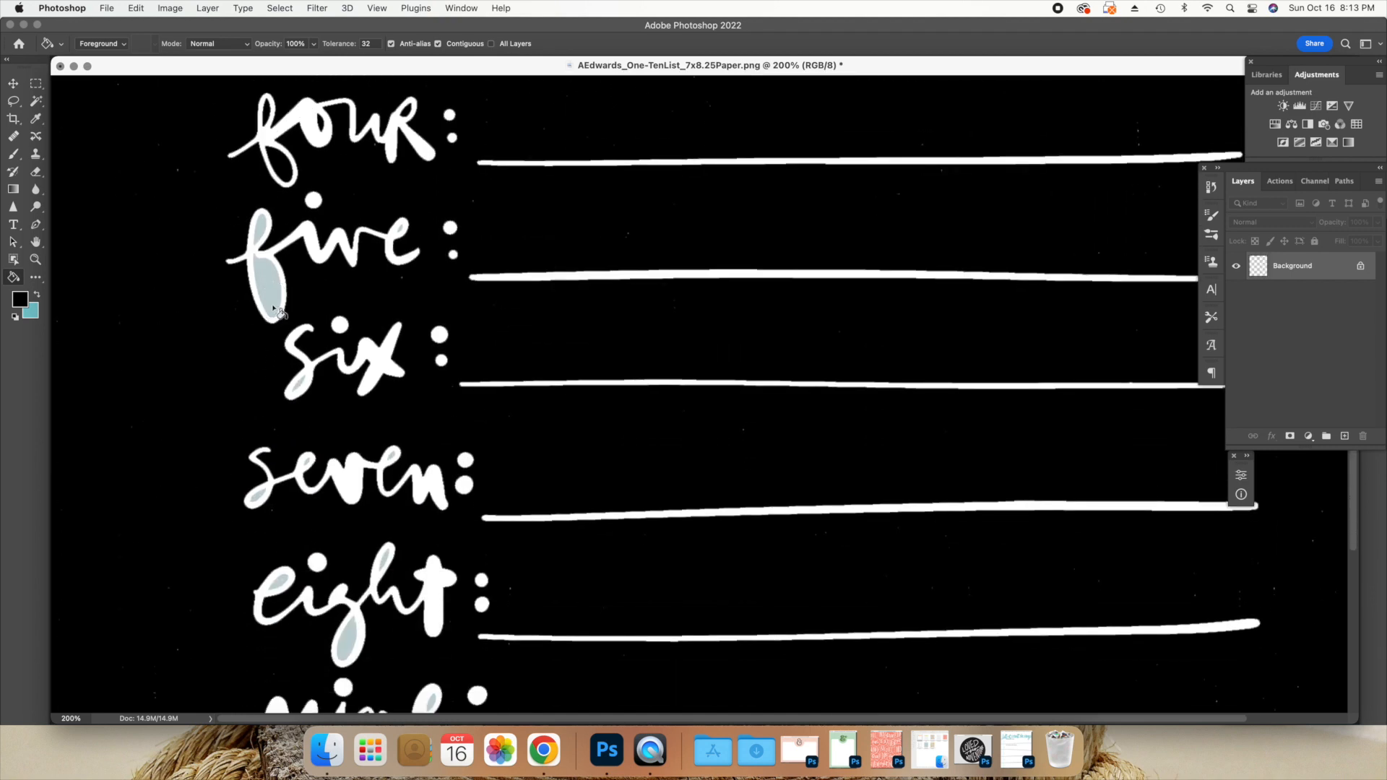
left_click(273, 307)
left_click(401, 231)
left_click(303, 391)
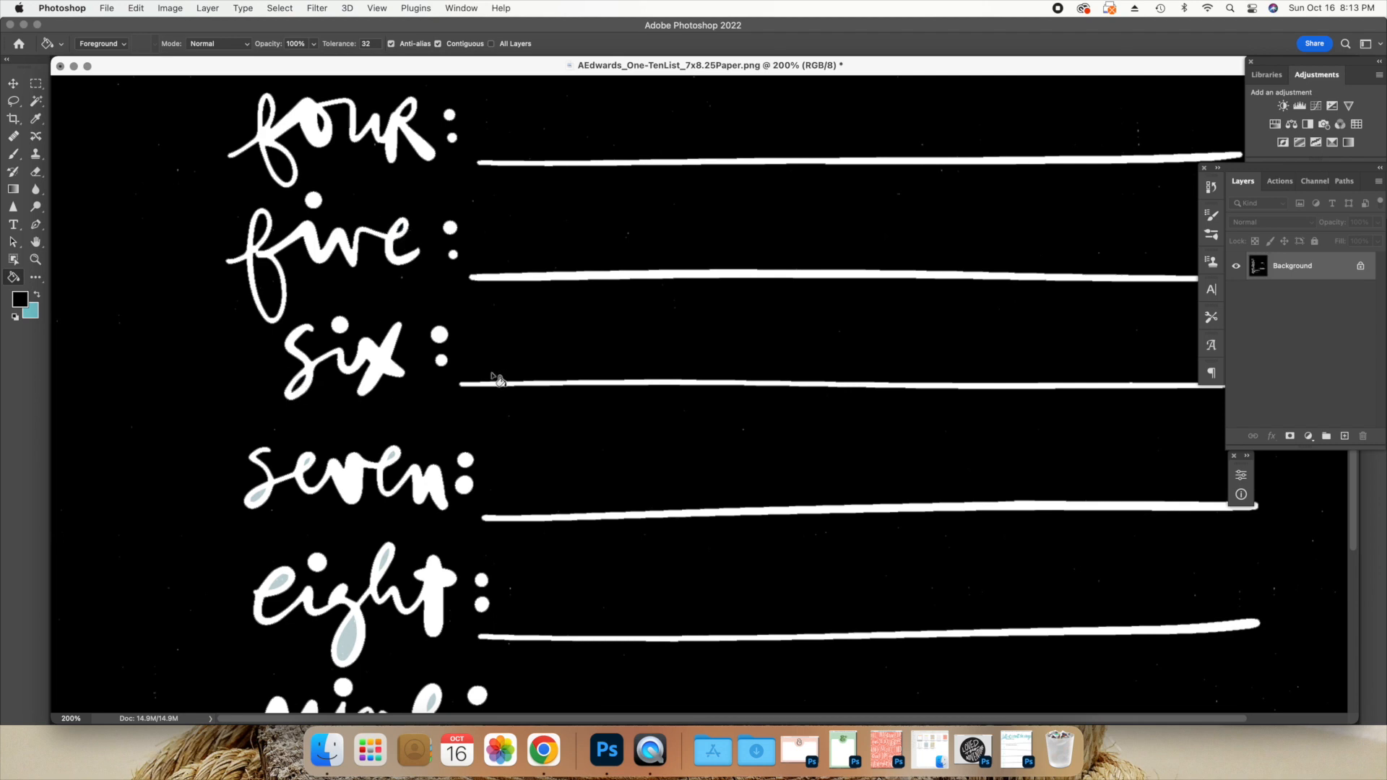
scroll(501, 375, "down", 4)
left_click(260, 300)
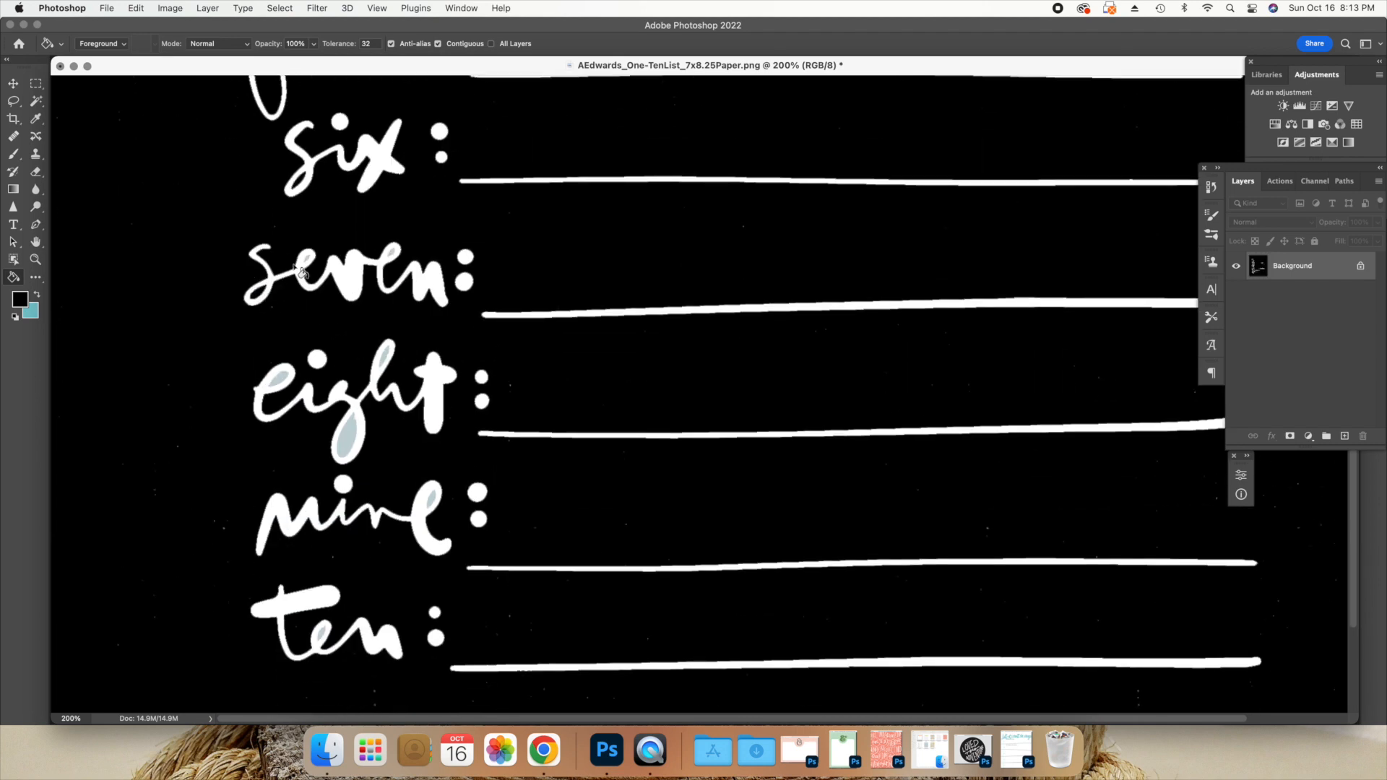
left_click(307, 260)
left_click(356, 439)
left_click(385, 354)
left_click(273, 387)
Fill the remaining blue areas inside the letters of "nine" and "ten" with black and return to viewing the whole page
scroll(535, 370, "down", 4)
left_click(341, 334)
left_click(433, 302)
left_click(327, 439)
left_click(36, 259)
left_click(103, 43)
left_click(652, 462)
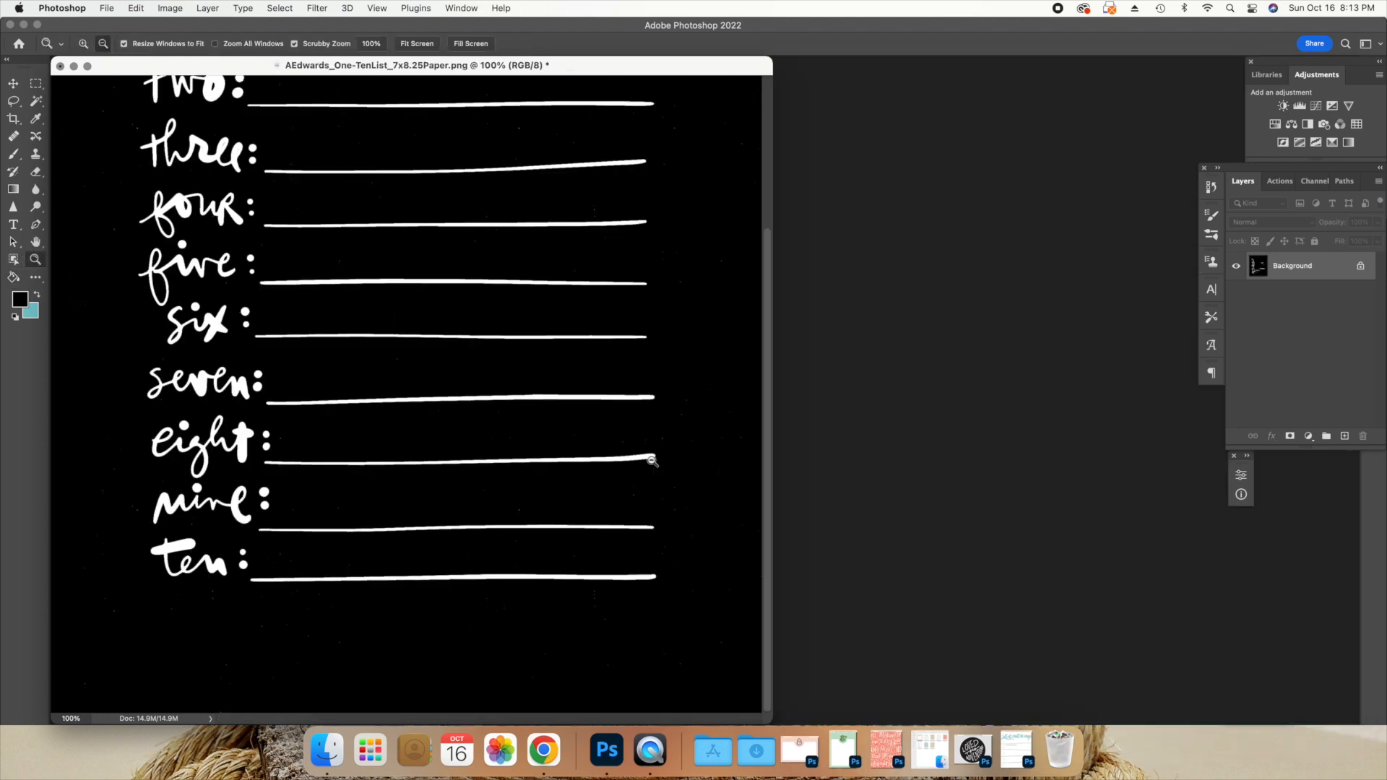
left_click(653, 465)
left_click_drag(131, 74, 446, 101)
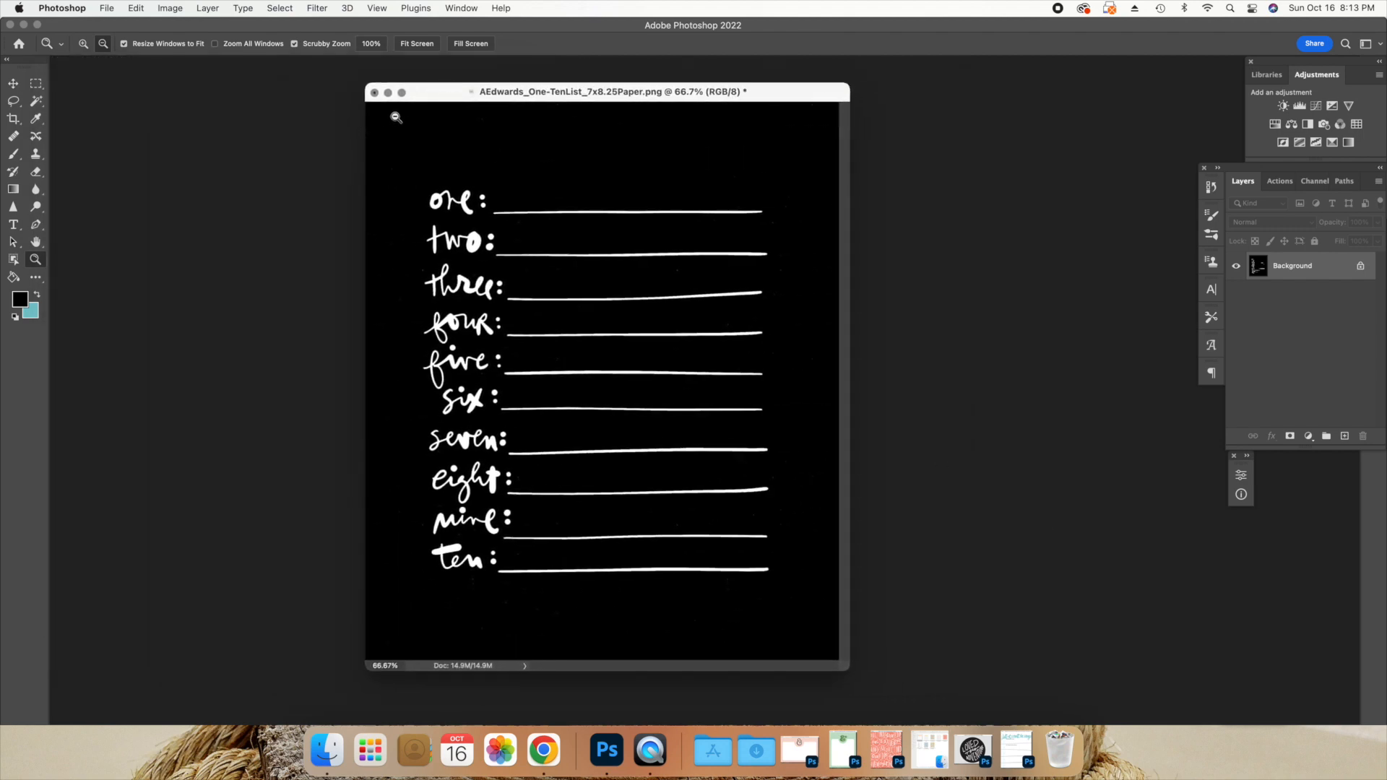
Minimize the One-TenList paper, bring up the MessyCircles paper and place its window mid-workspace
left_click(389, 93)
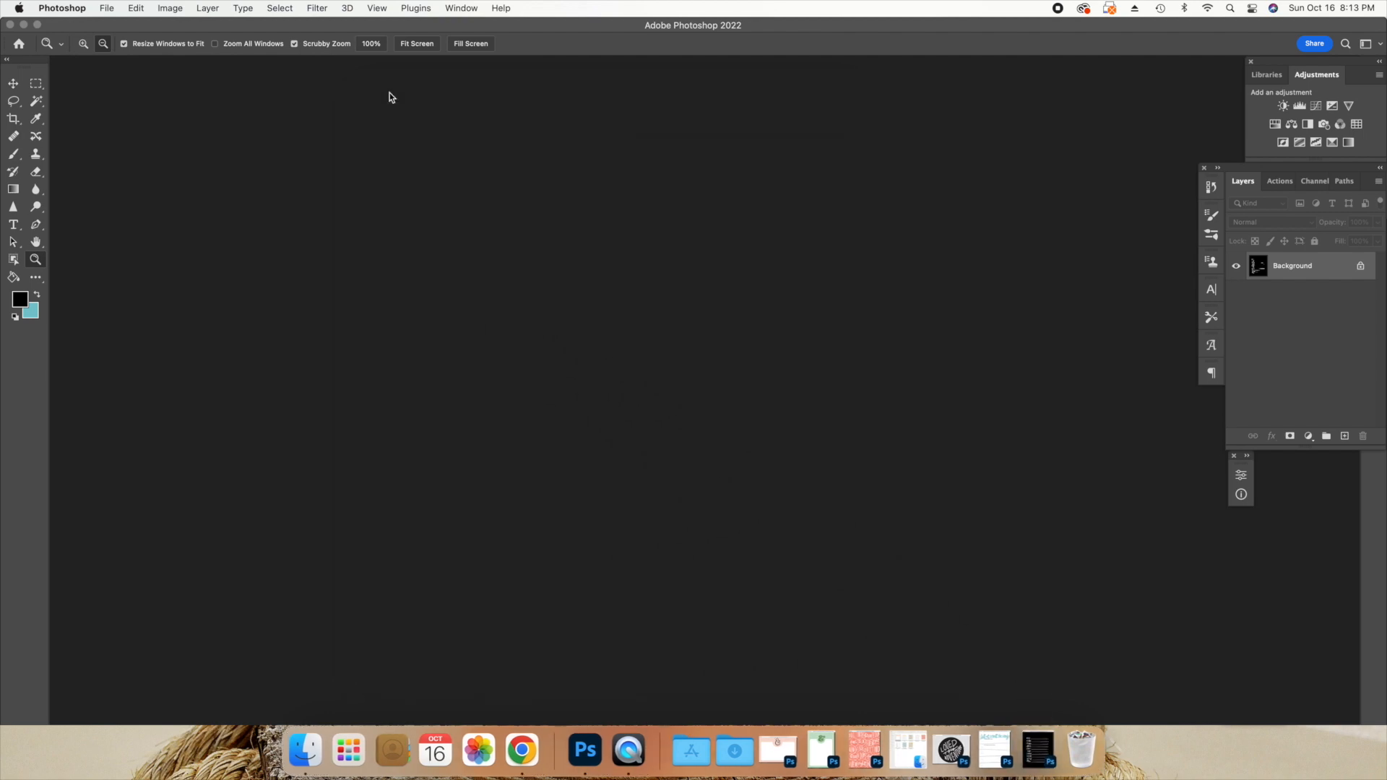
left_click(876, 751)
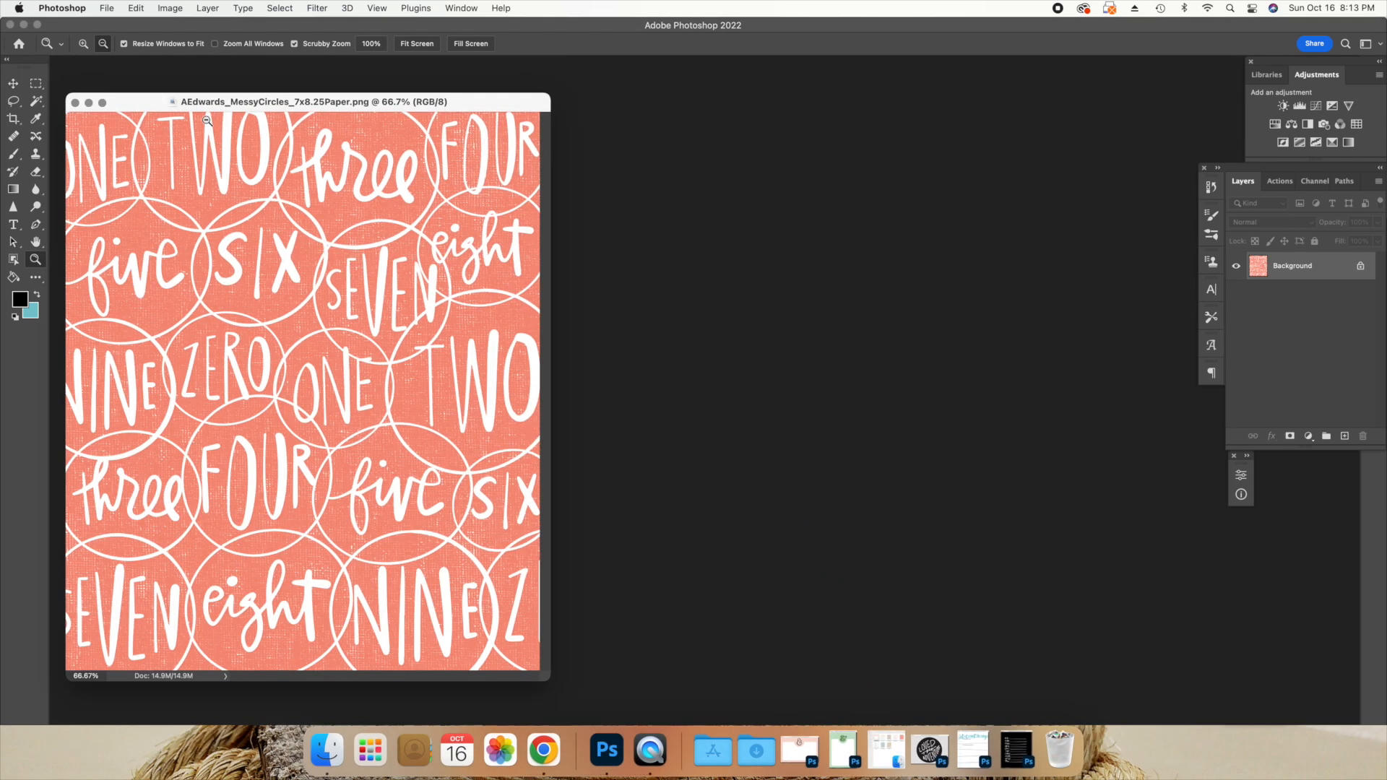
left_click_drag(153, 107, 502, 92)
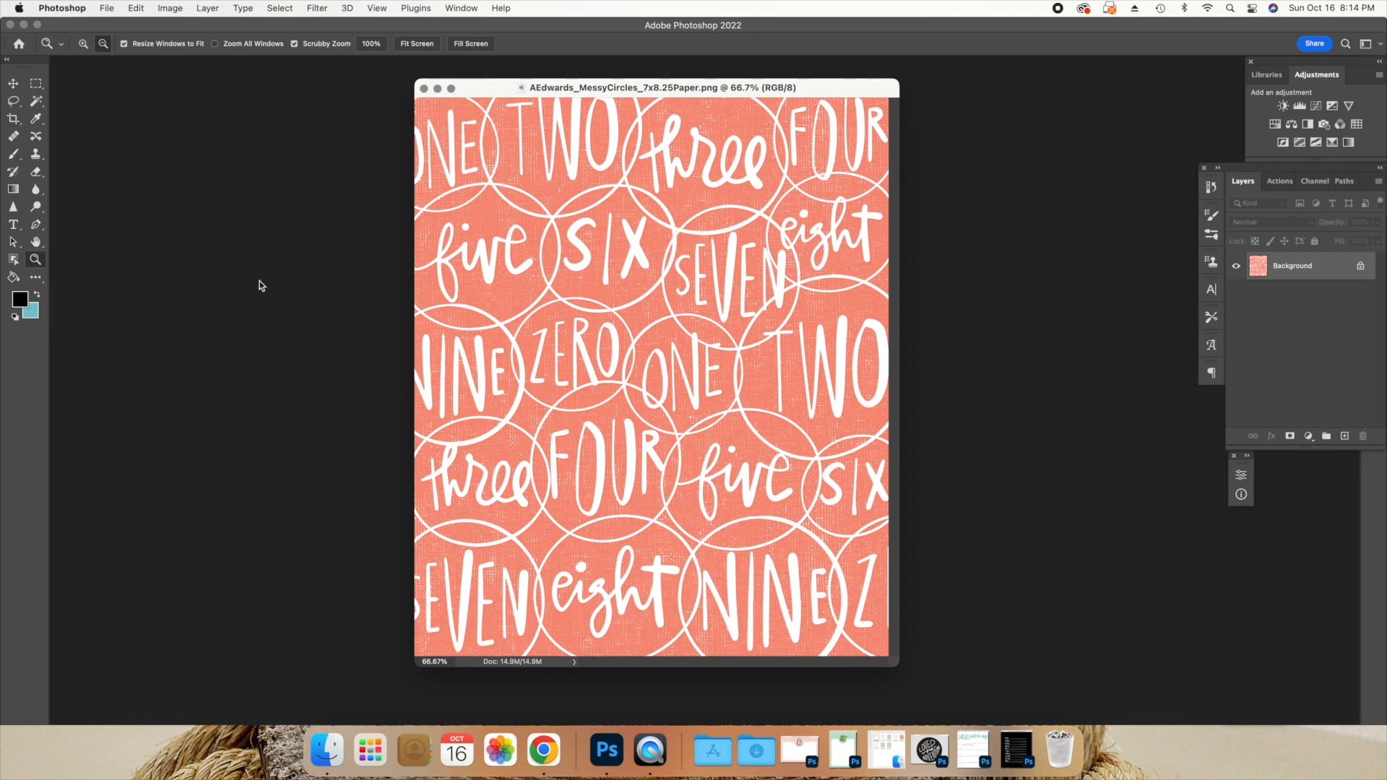
Swap the foreground and background colors and set the foreground color to light green, #7ace84
left_click(37, 295)
left_click(19, 298)
left_click(1158, 625)
left_click(1279, 511)
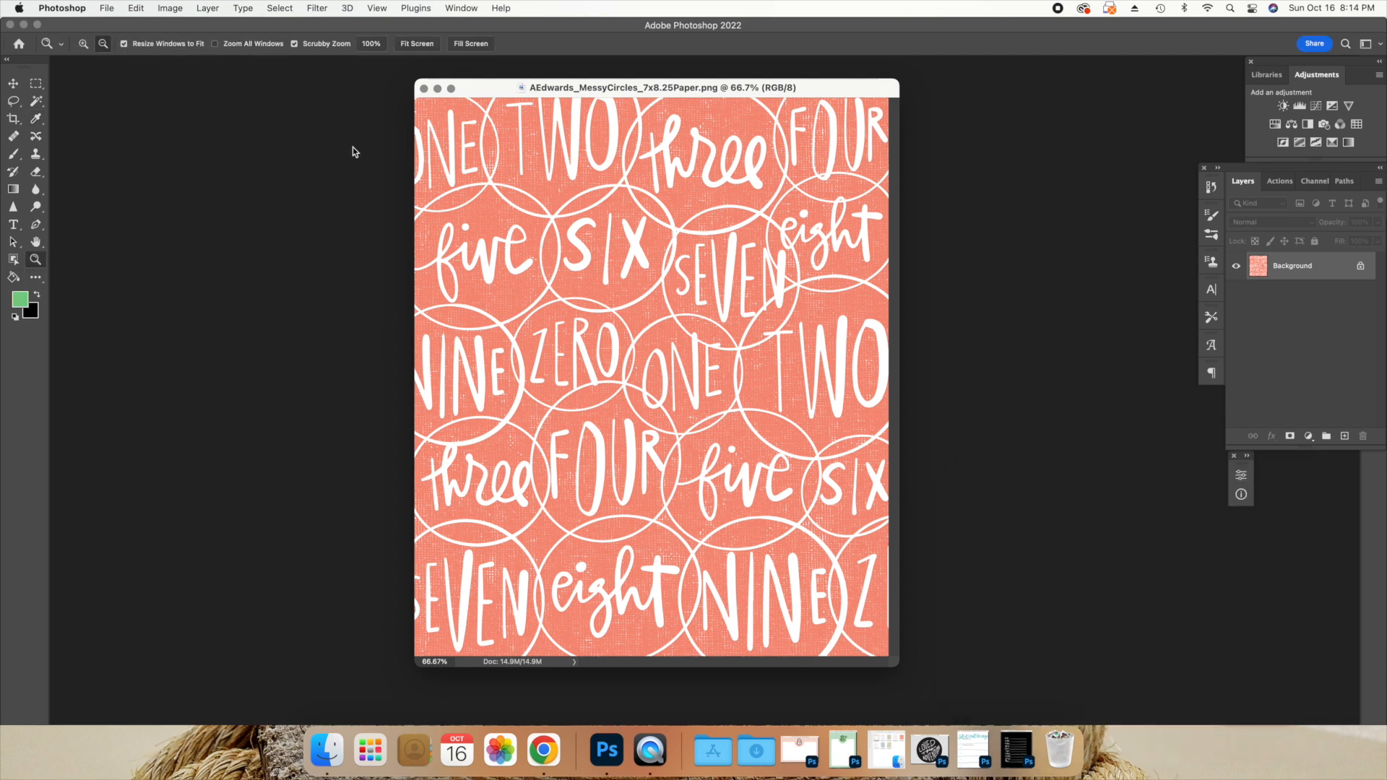
Try filling the top-row circles ONE, TWO and three with green, and revert the paper using the Start All Over! action
key("g")
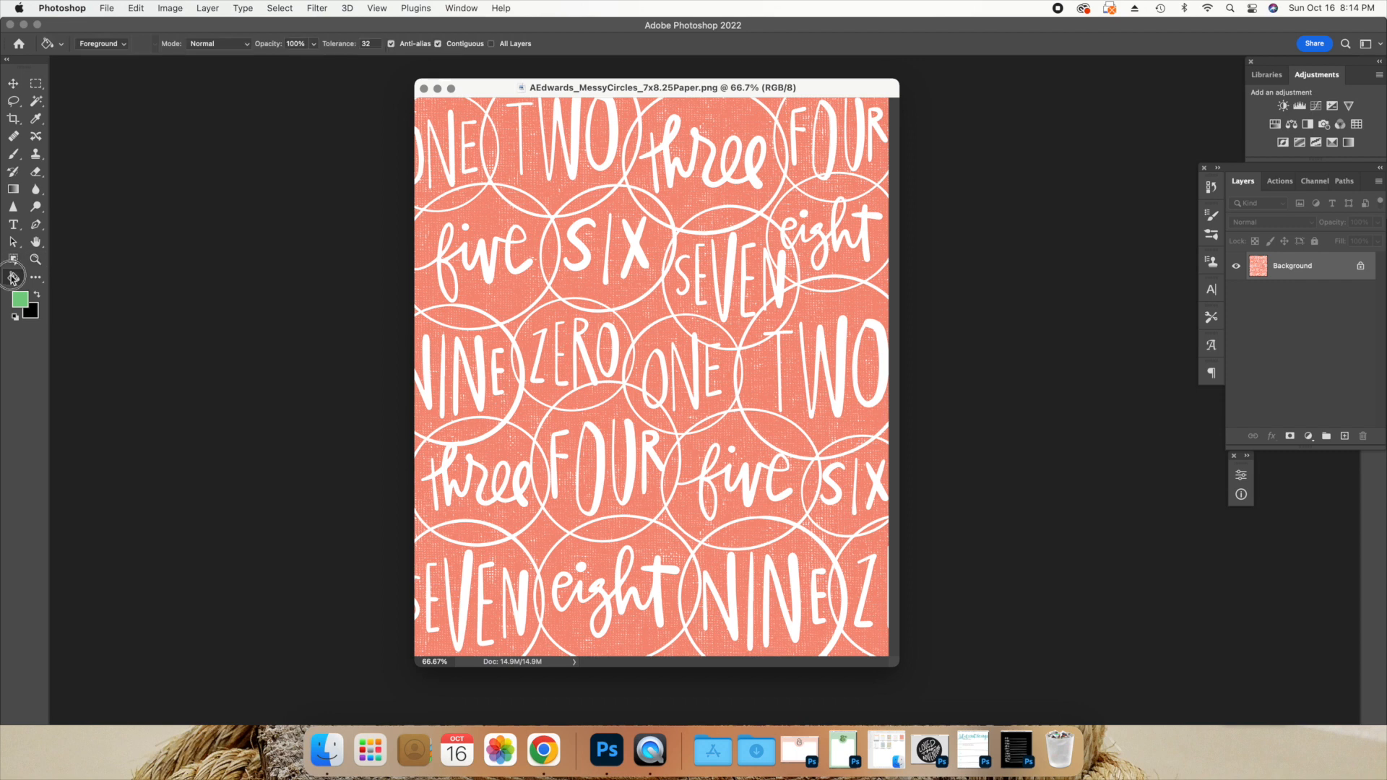
left_click(445, 131)
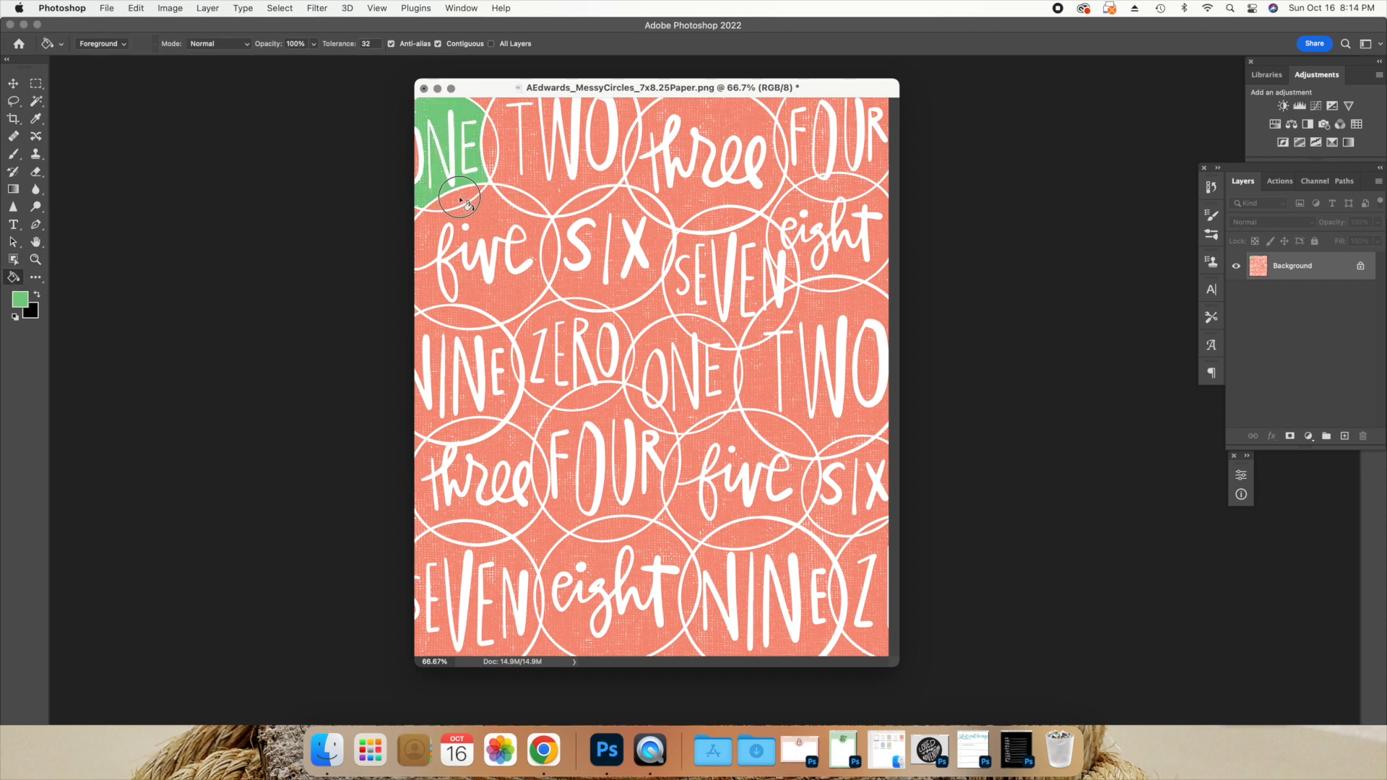
left_click(538, 177)
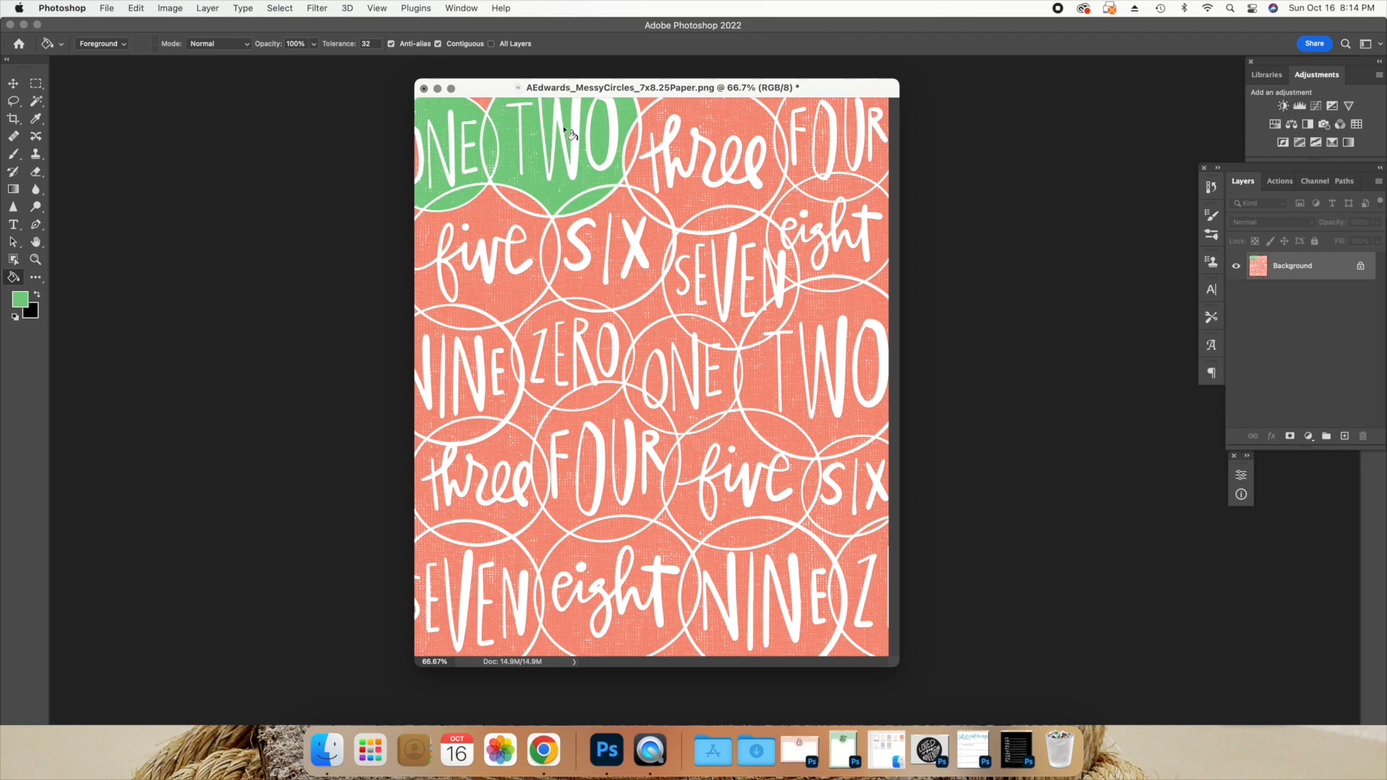
left_click(692, 124)
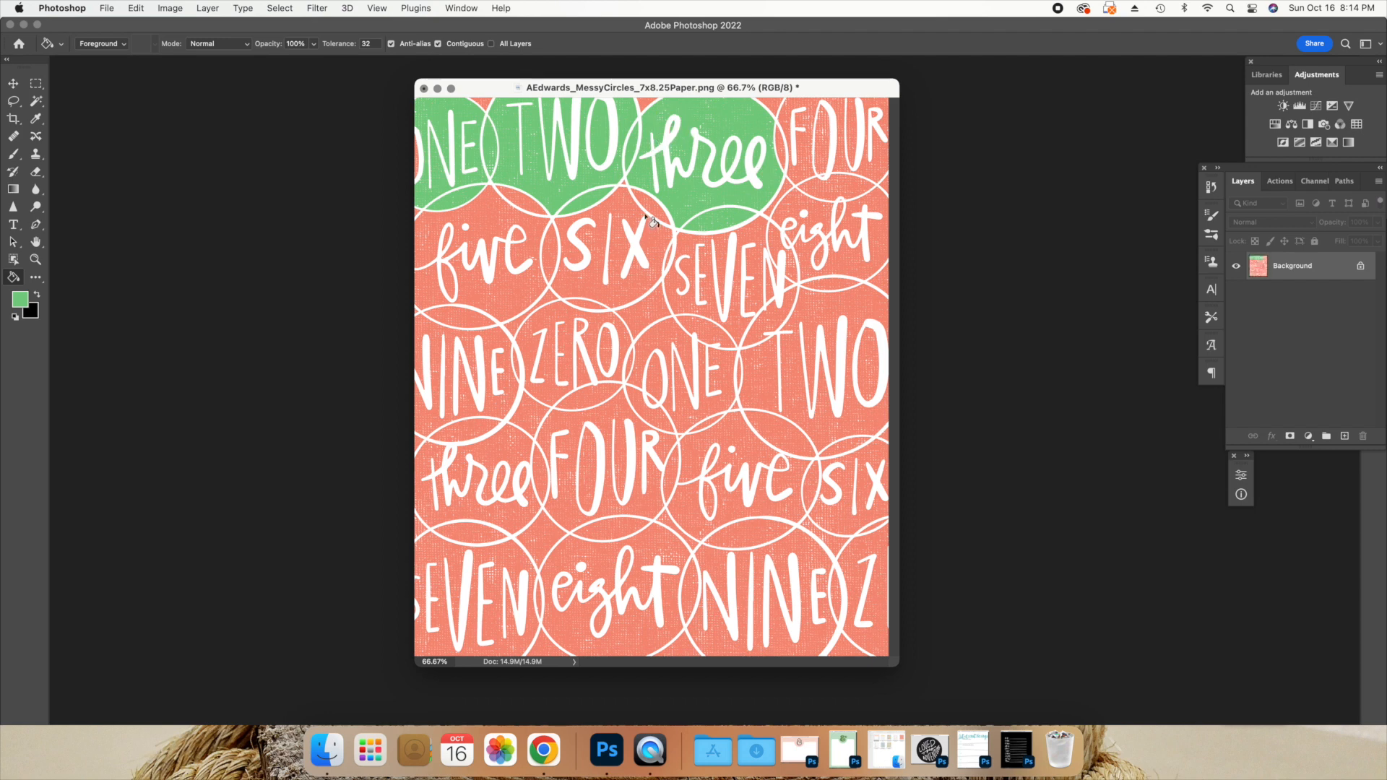
left_click(1279, 181)
left_click(1301, 438)
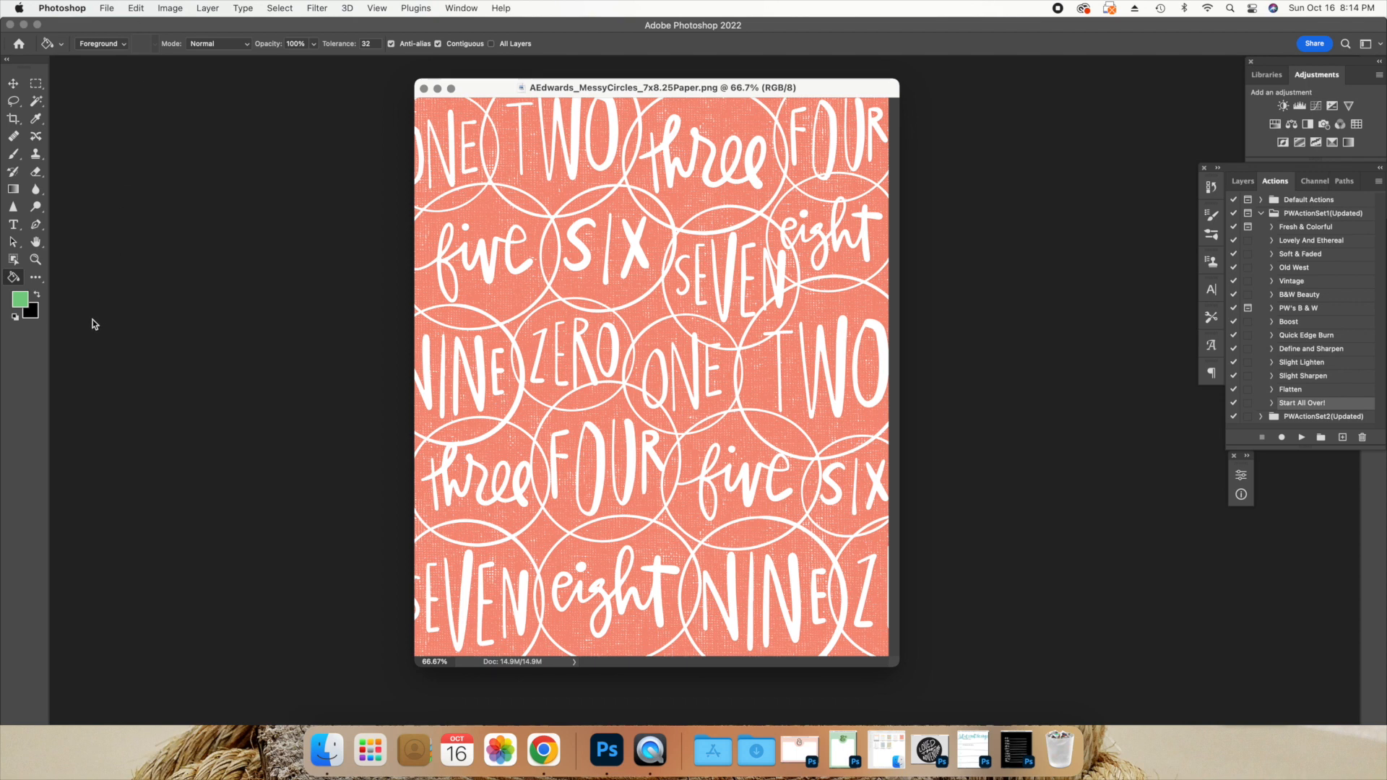
Choose the Color Replacement tool and set the foreground color to a muted green, #79bd81
left_click(39, 281)
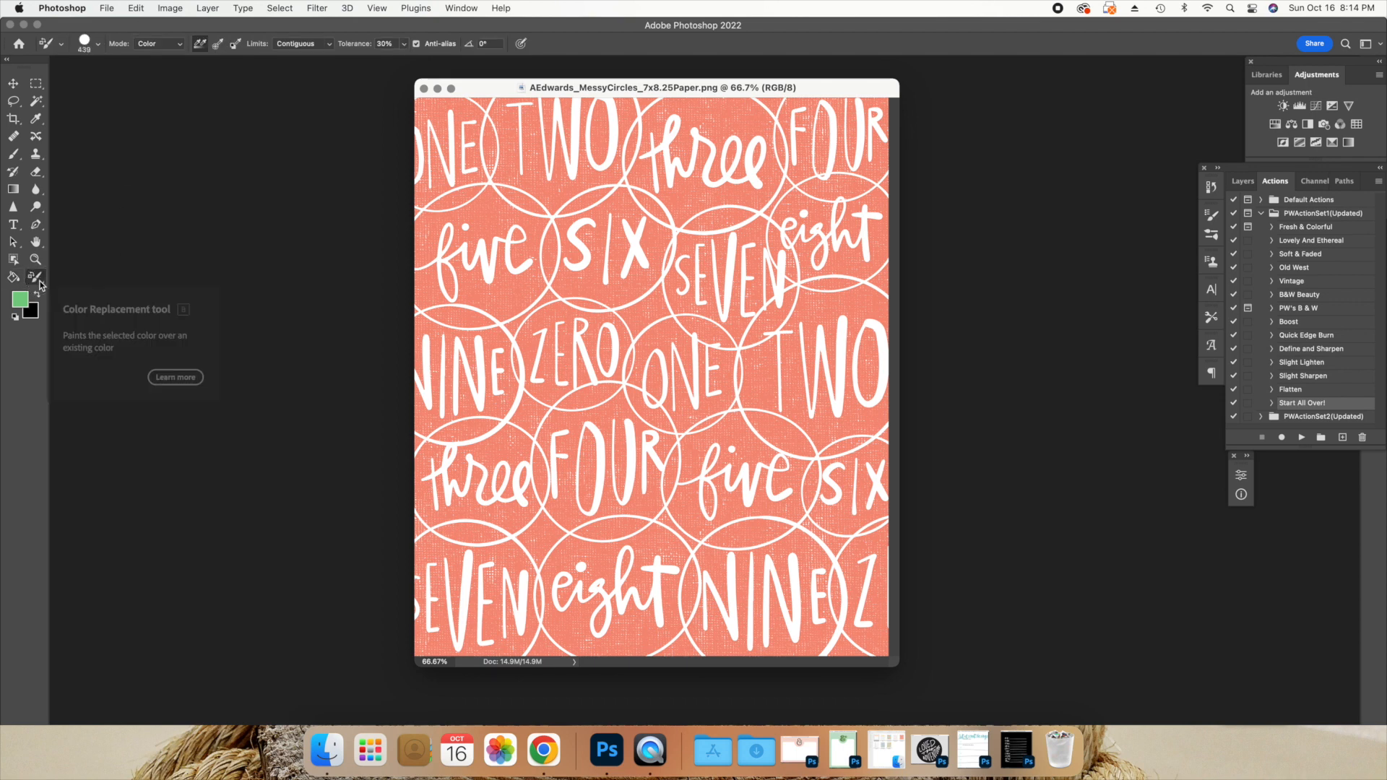
right_click(36, 278)
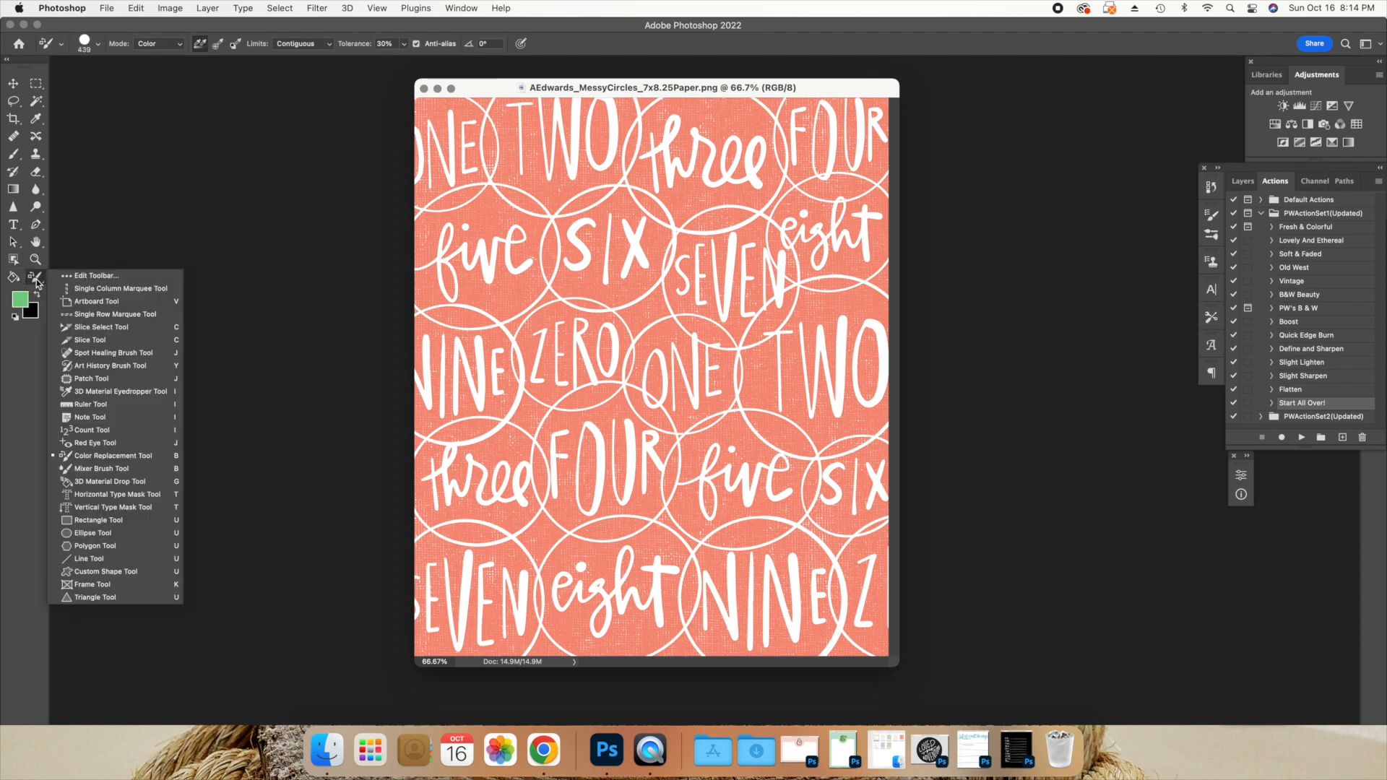
left_click(108, 456)
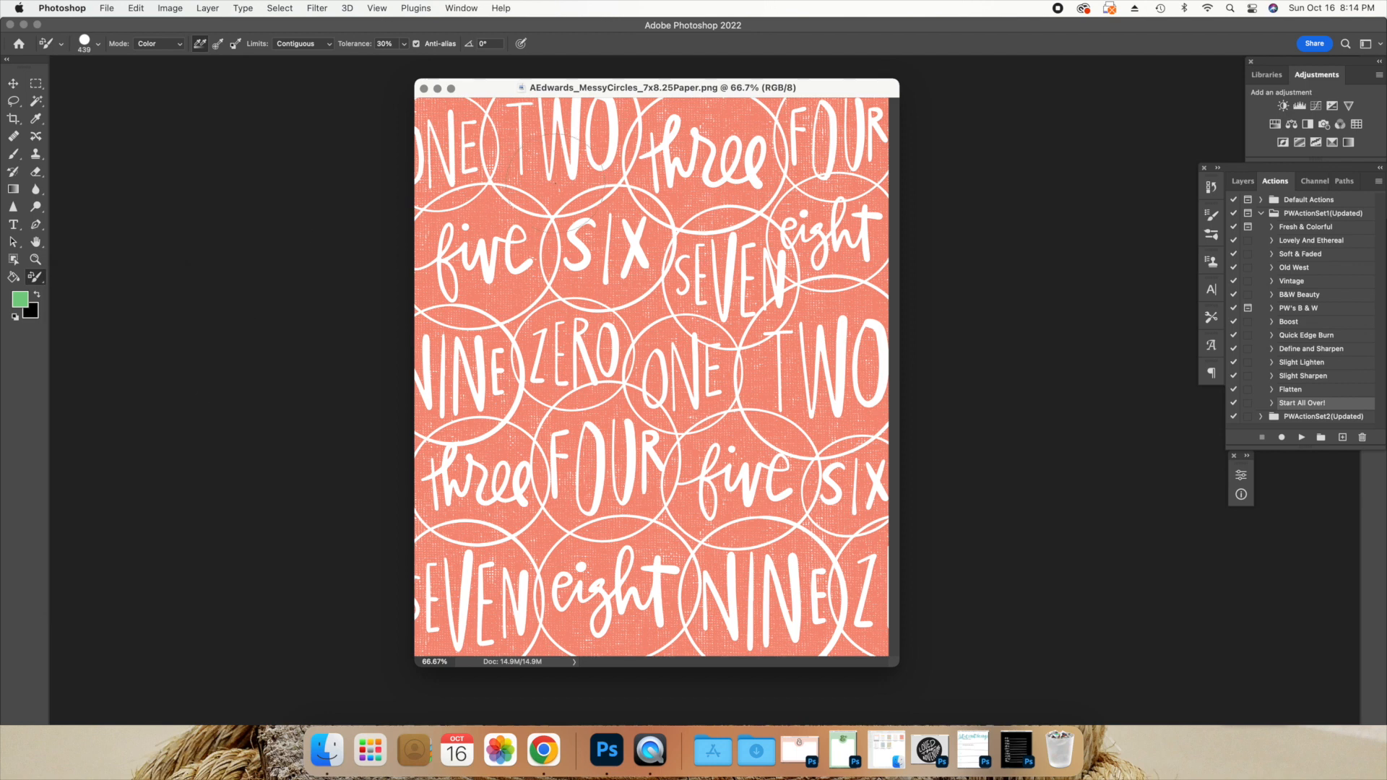
left_click(20, 301)
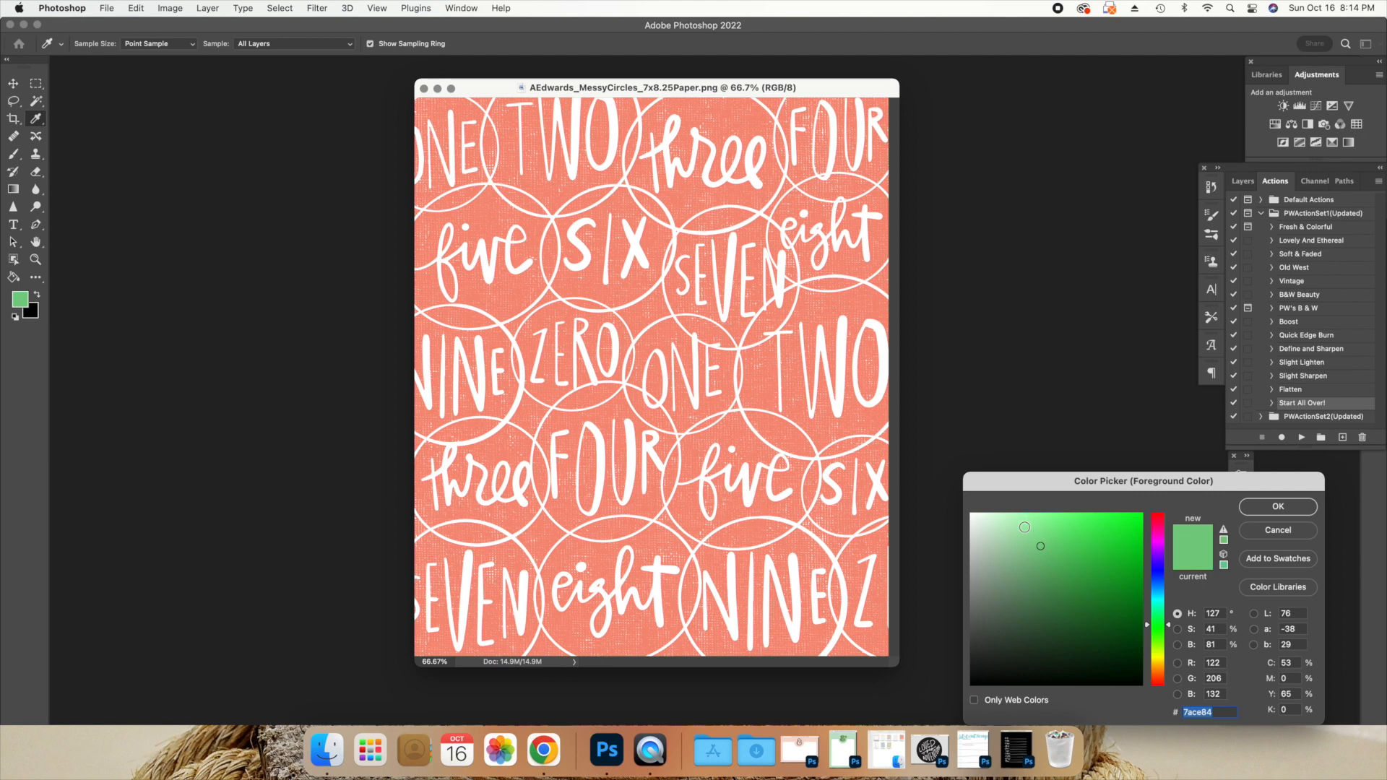
left_click(1023, 523)
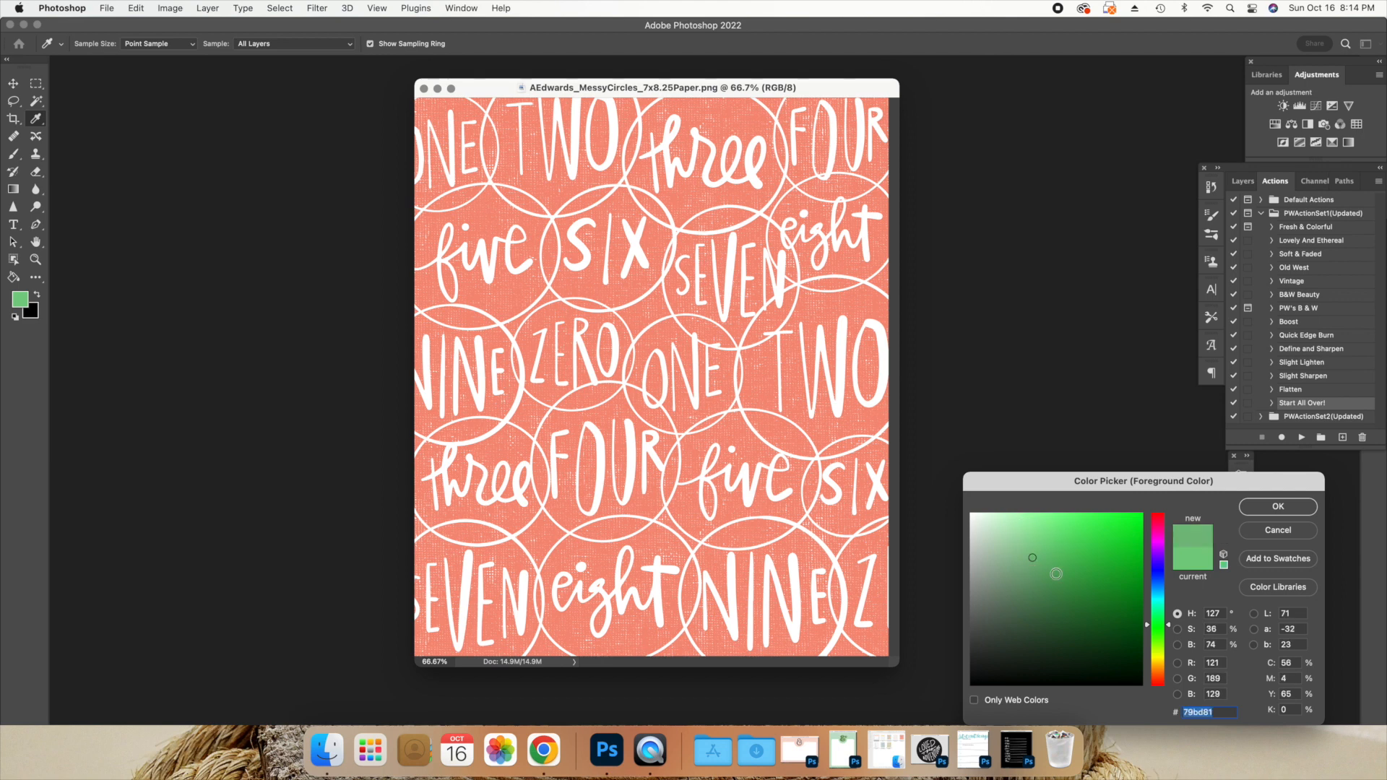
left_click(1263, 507)
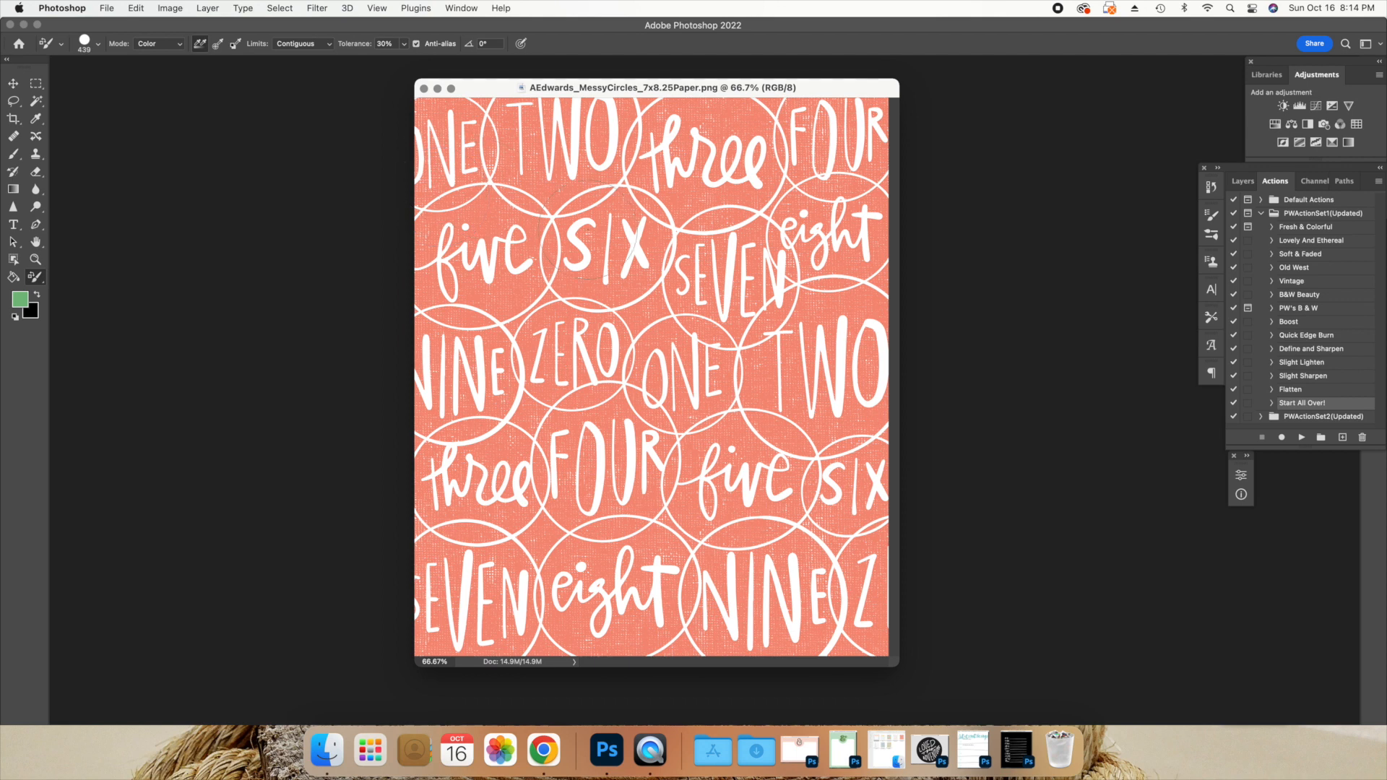
Brush the green over most of the coral circles on the MessyCircles paper with the Color Replacement tool
mouse_move(506, 144)
left_mouse_down()
mouse_move(486, 118)
mouse_move(599, 134)
mouse_move(578, 275)
mouse_move(476, 361)
mouse_move(462, 405)
mouse_move(599, 434)
left_mouse_up()
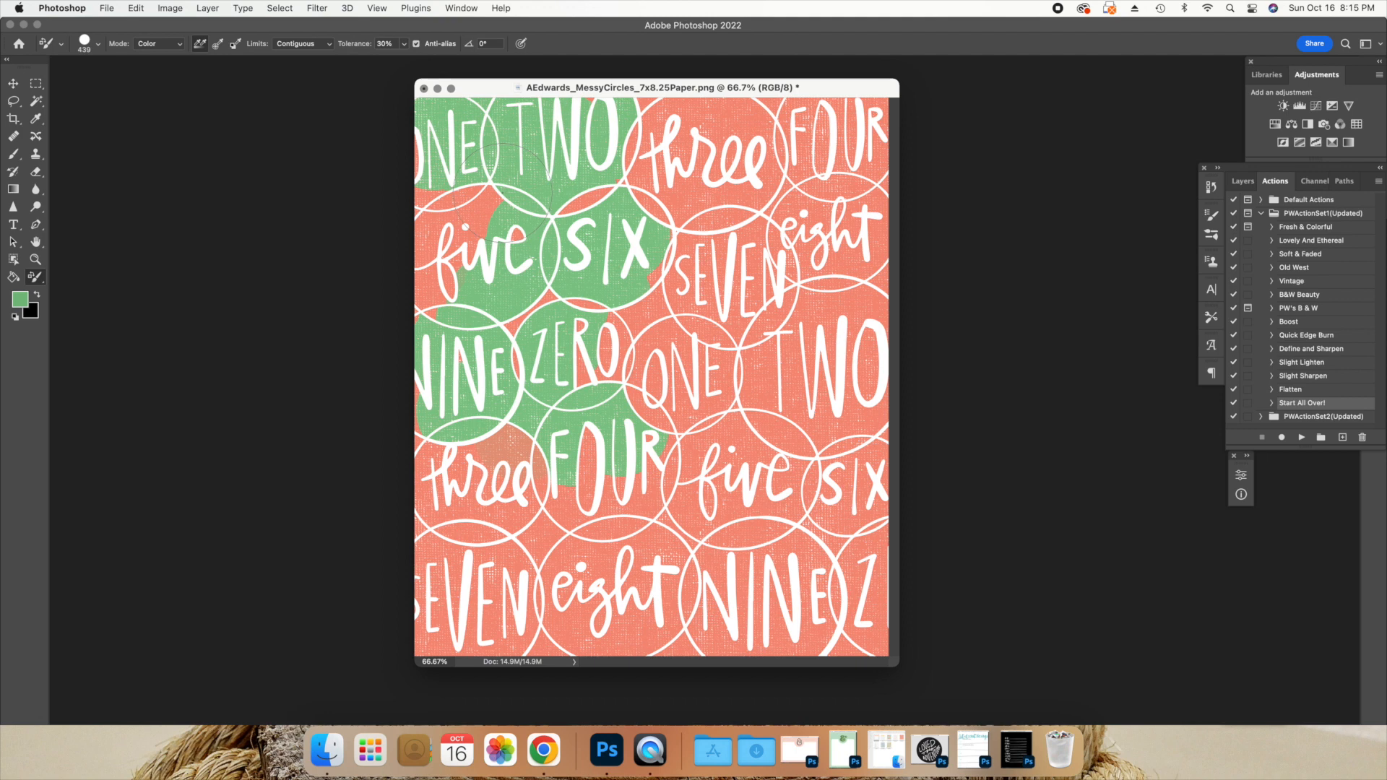
left_click_drag(502, 195, 496, 203)
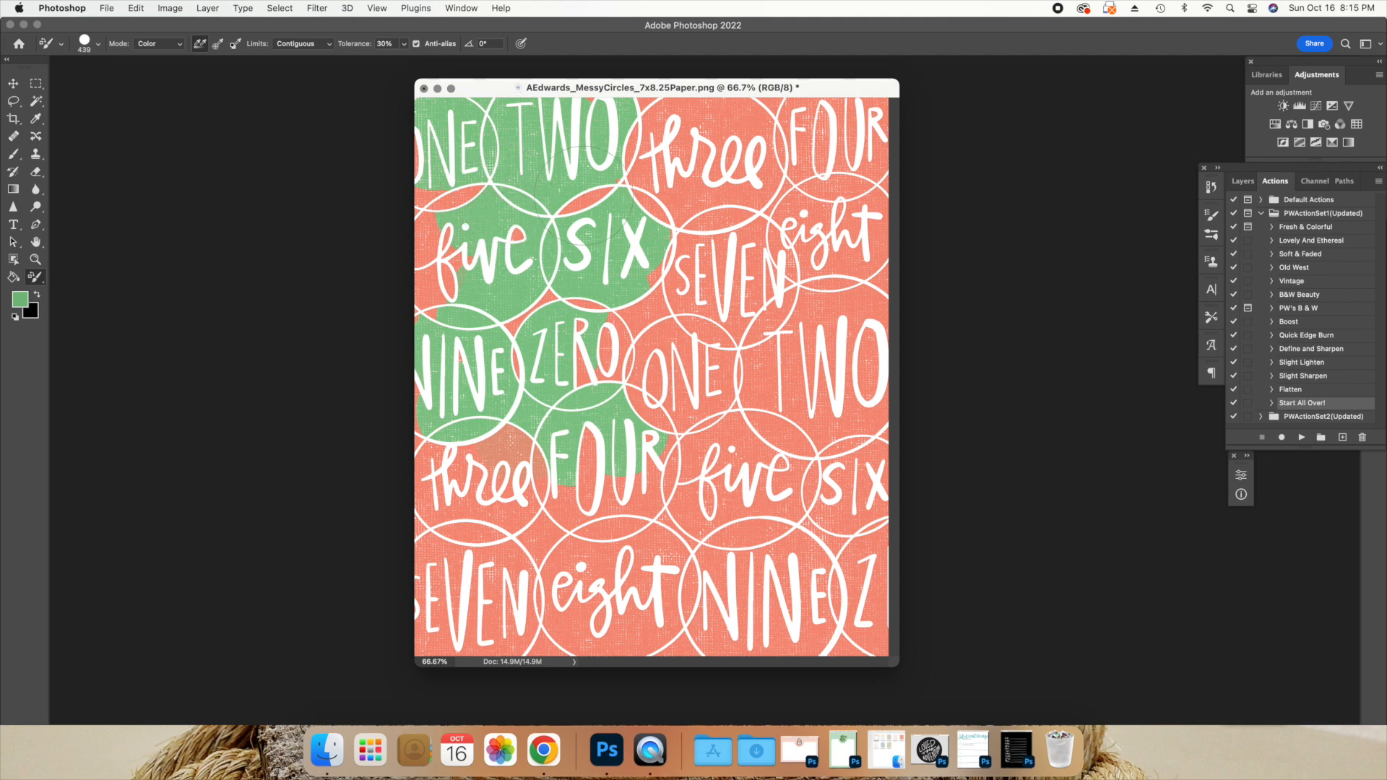
mouse_move(614, 141)
left_mouse_down()
mouse_move(741, 192)
mouse_move(729, 274)
mouse_move(679, 347)
mouse_move(704, 563)
left_mouse_up()
mouse_move(612, 323)
left_mouse_down()
mouse_move(787, 329)
mouse_move(813, 281)
mouse_move(574, 229)
left_mouse_up()
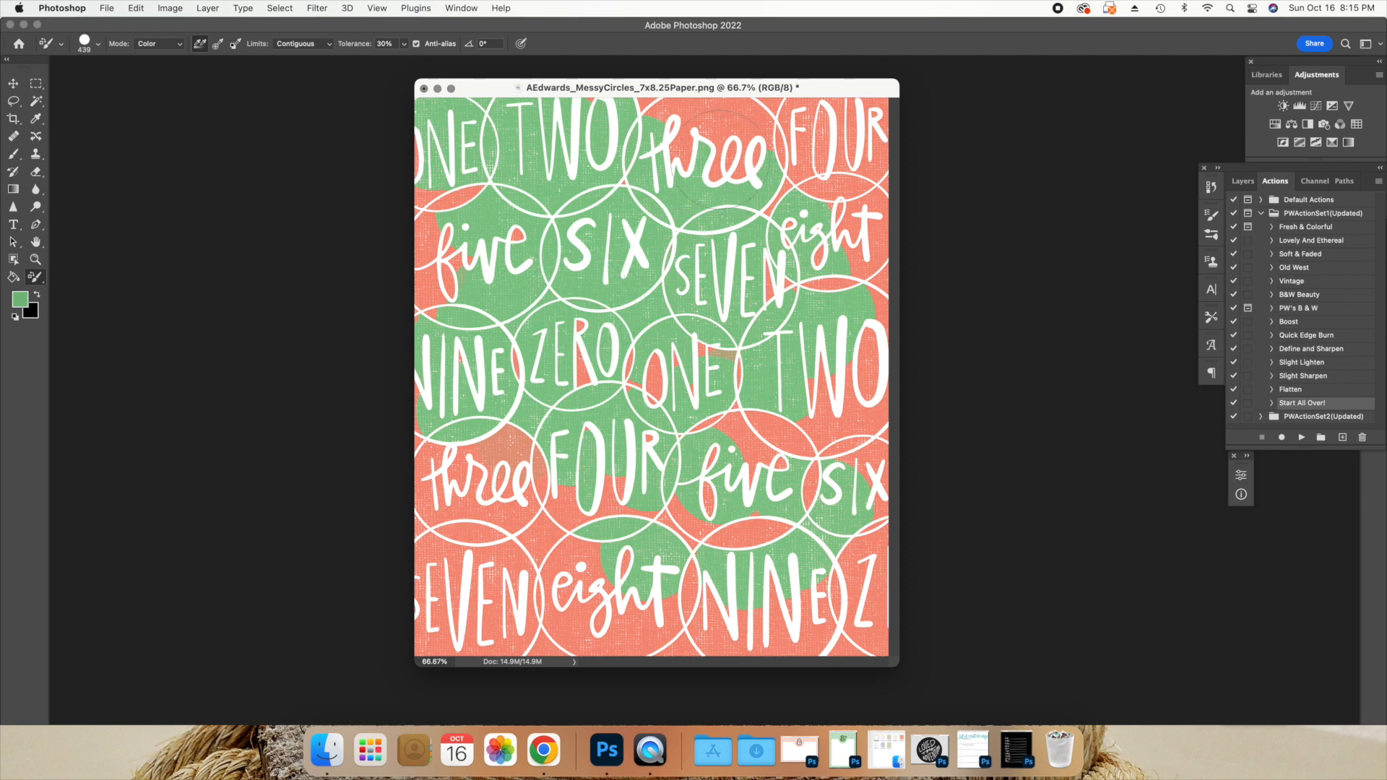
left_click(723, 109)
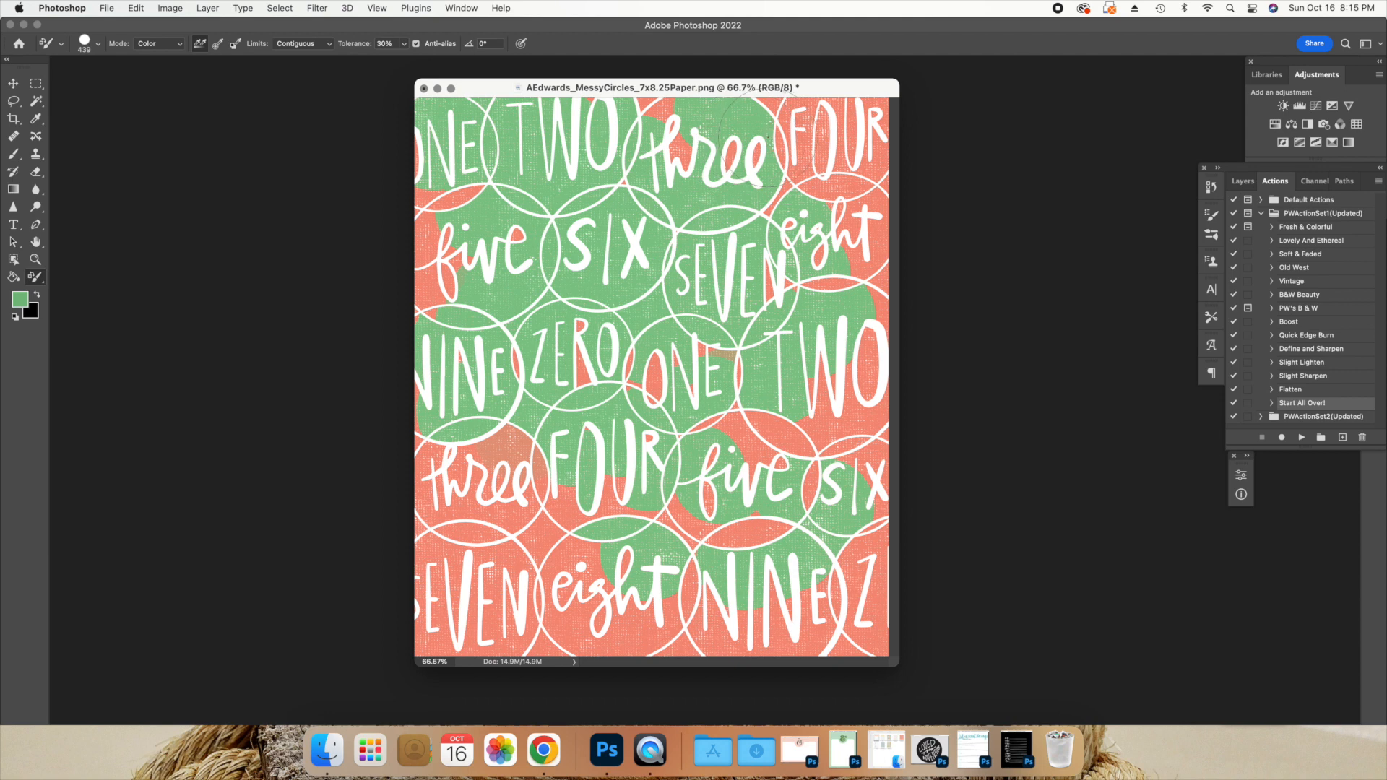
left_click_drag(423, 471, 450, 428)
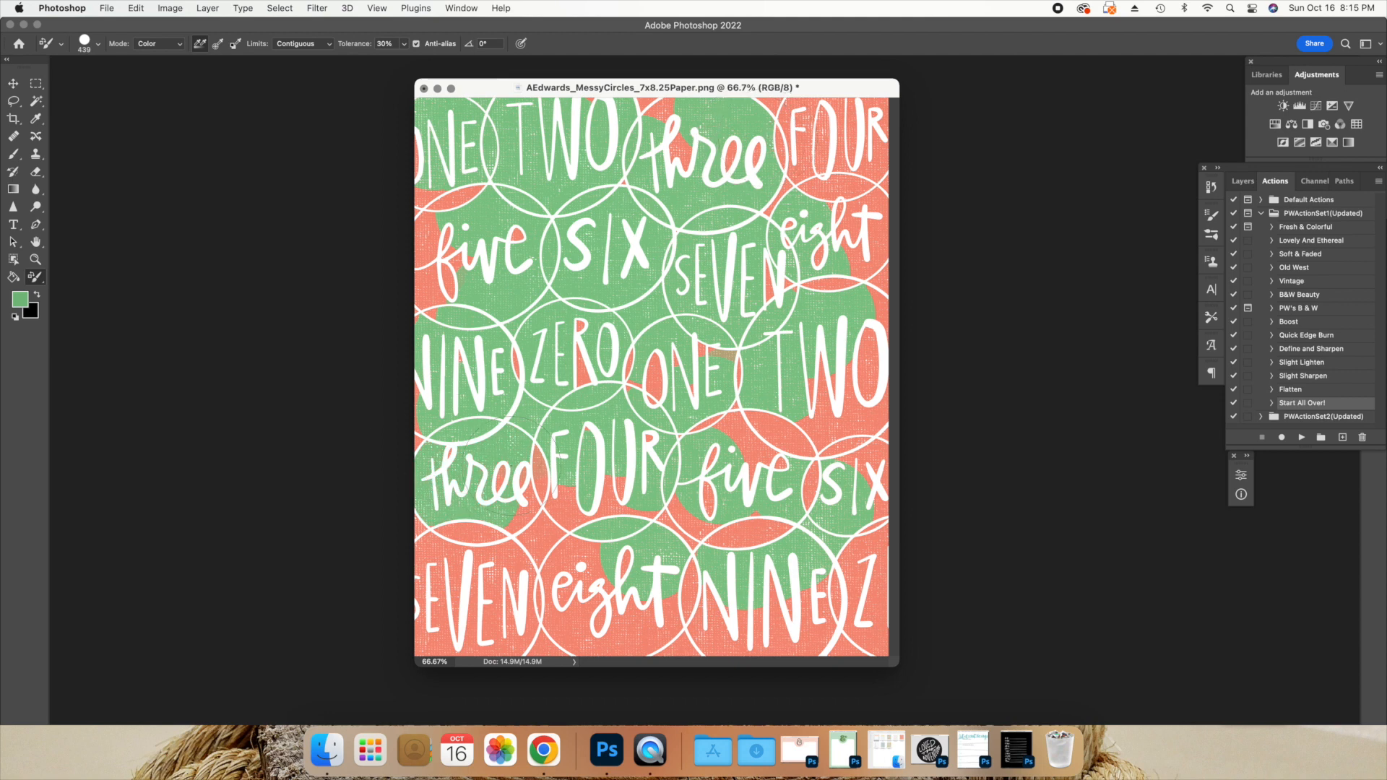
mouse_move(505, 499)
left_mouse_down()
mouse_move(549, 535)
mouse_move(600, 549)
mouse_move(636, 499)
left_mouse_up()
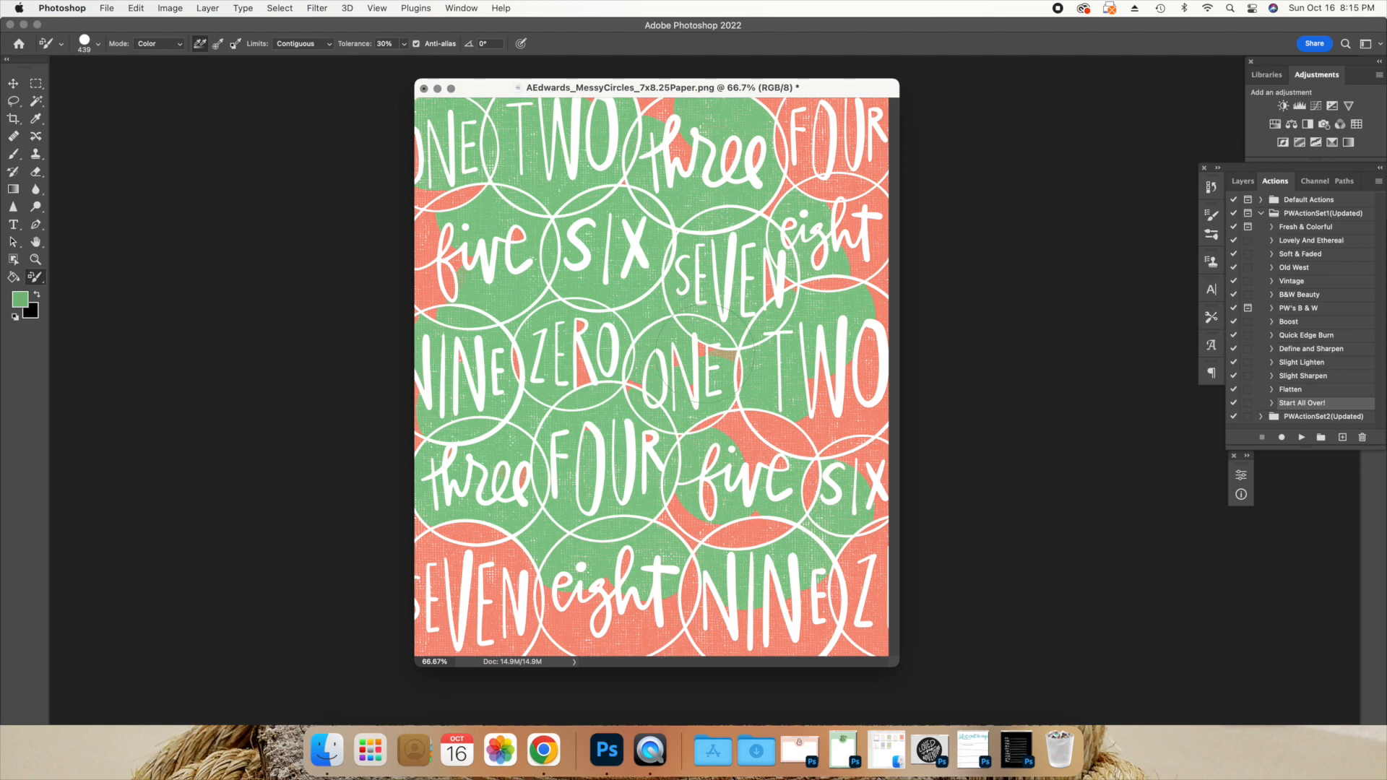
mouse_move(695, 396)
left_mouse_down()
mouse_move(795, 416)
mouse_move(834, 401)
mouse_move(842, 308)
mouse_move(869, 346)
mouse_move(865, 219)
mouse_move(839, 296)
mouse_move(835, 145)
mouse_move(852, 137)
mouse_move(842, 151)
mouse_move(691, 114)
mouse_move(548, 104)
mouse_move(588, 106)
left_mouse_up()
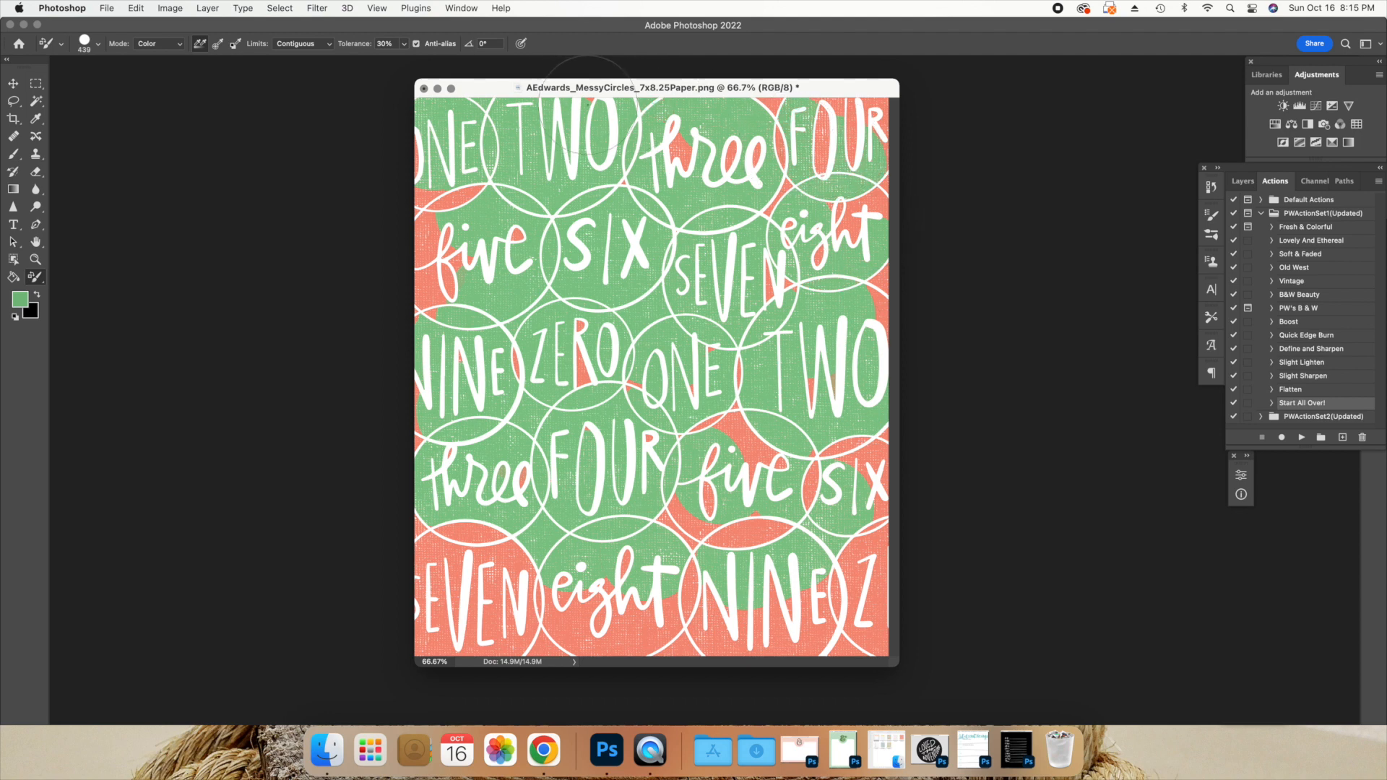
Enlarge the Color Replacement brush to 5000 px, then reduce it to about 3288 px
left_click(97, 48)
left_click_drag(131, 81, 174, 81)
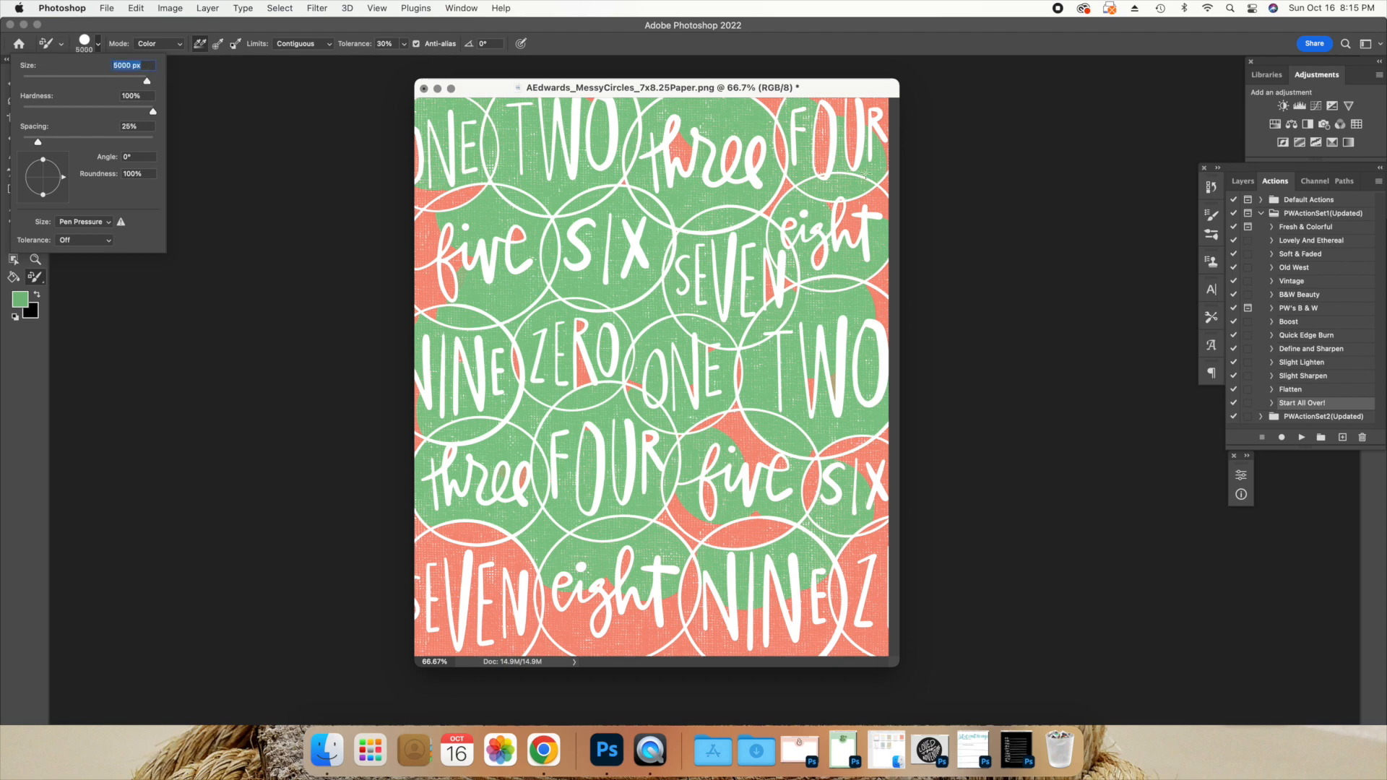
left_click(824, 177)
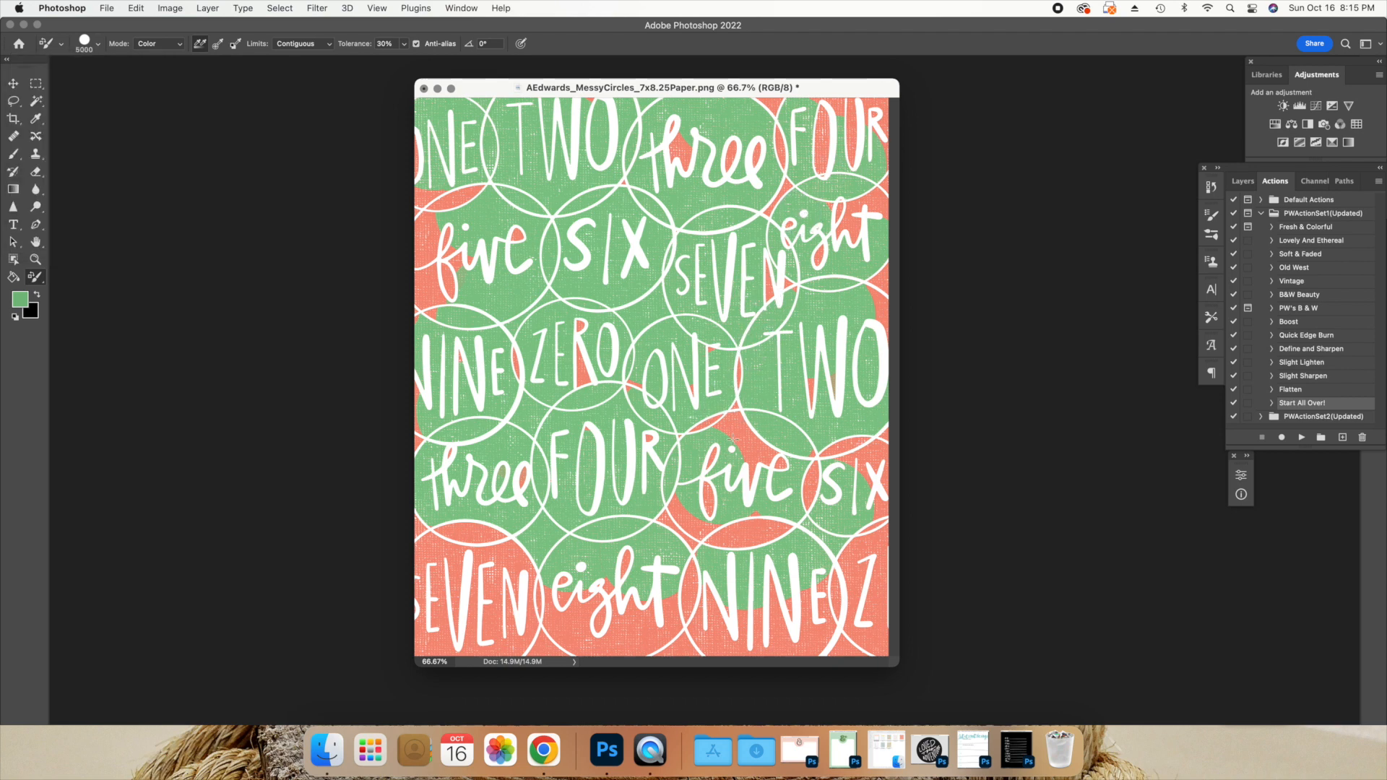
left_click(102, 45)
left_click_drag(153, 80, 141, 82)
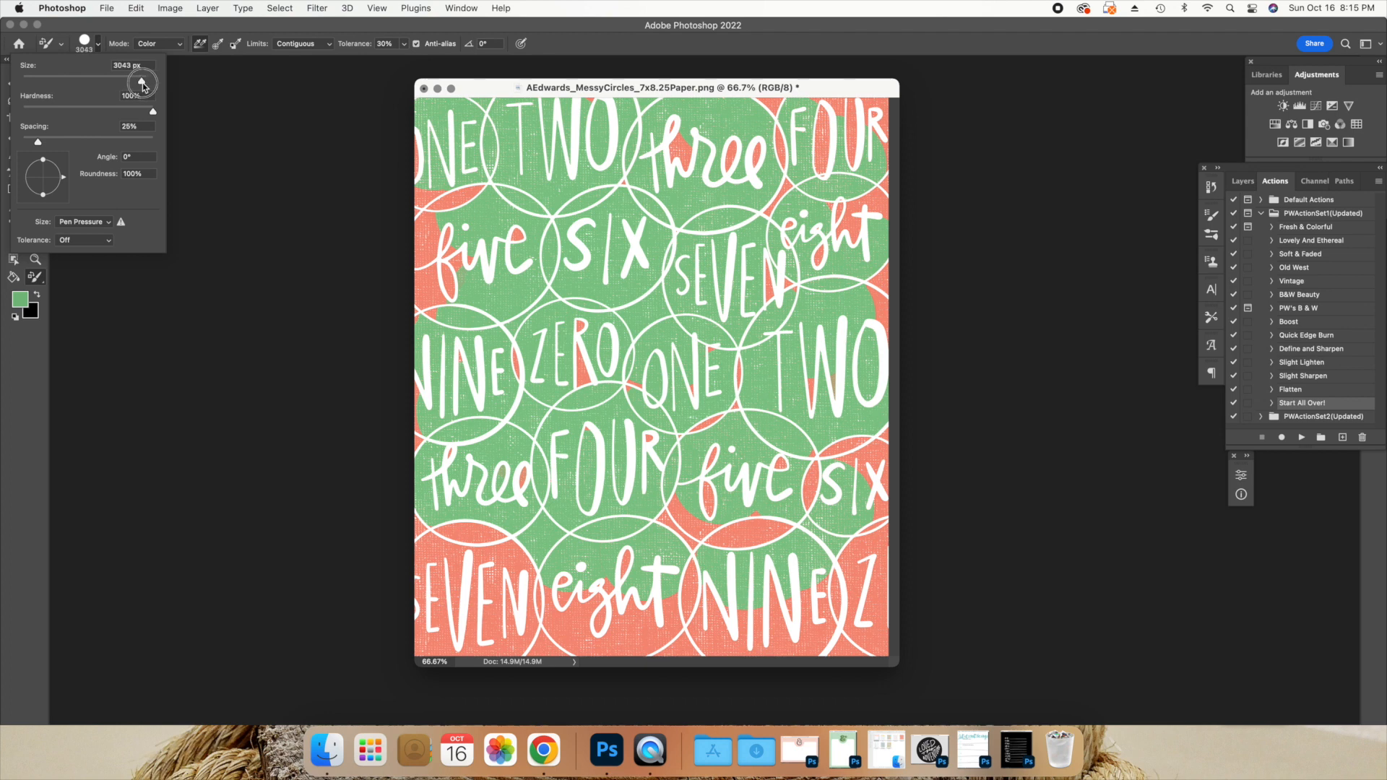
Try recoloring the remaining coral in the SEVEN, five and NINE circles with green, and revert the paper using the Start All Over! action
left_click(490, 590)
left_click(479, 555)
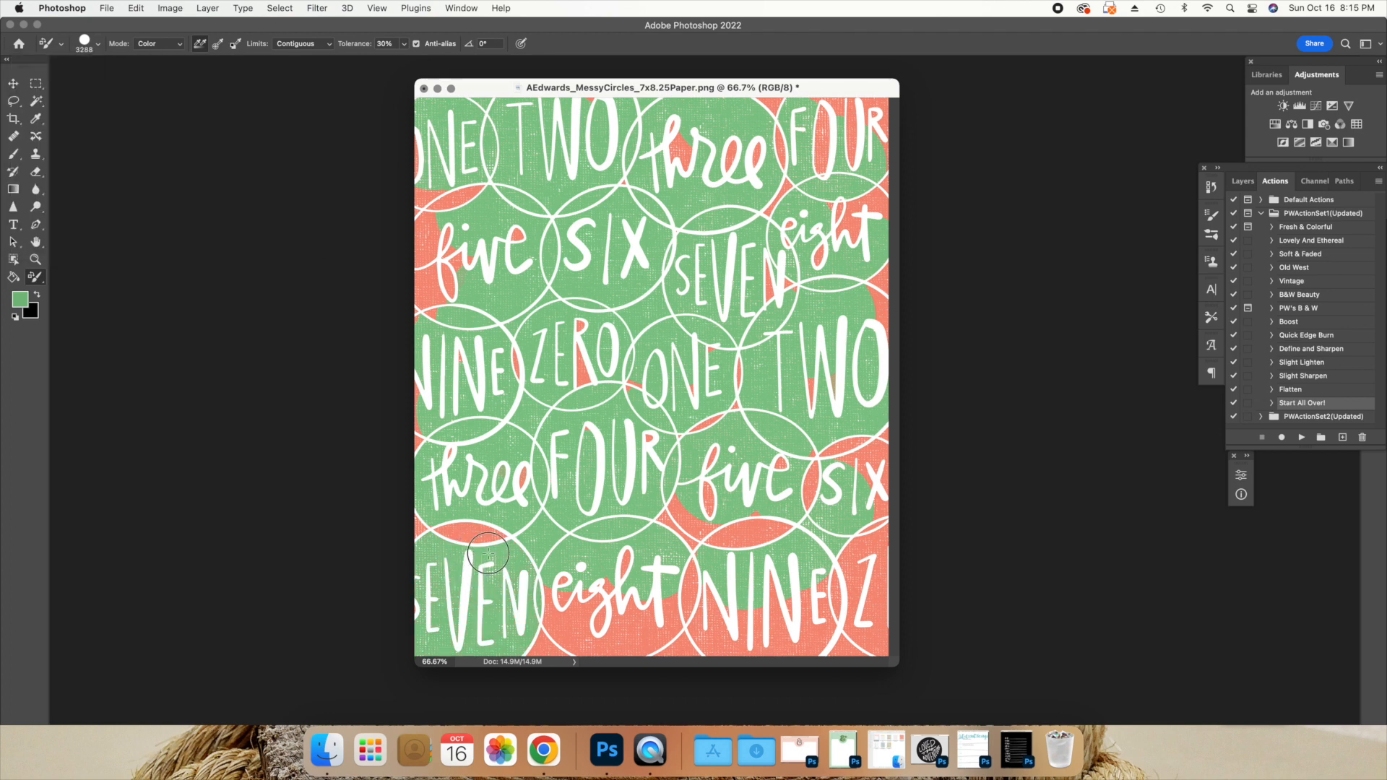
left_click(471, 536)
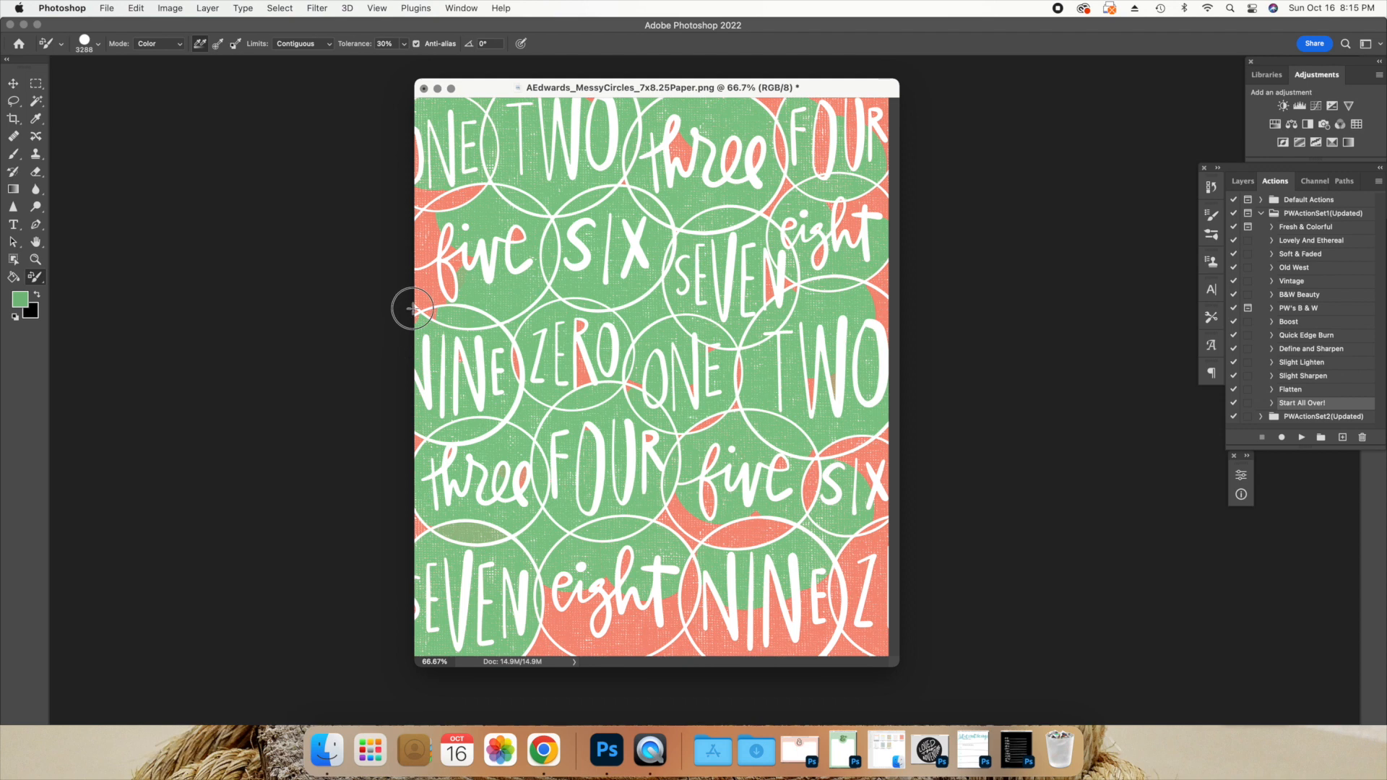
left_click(451, 199)
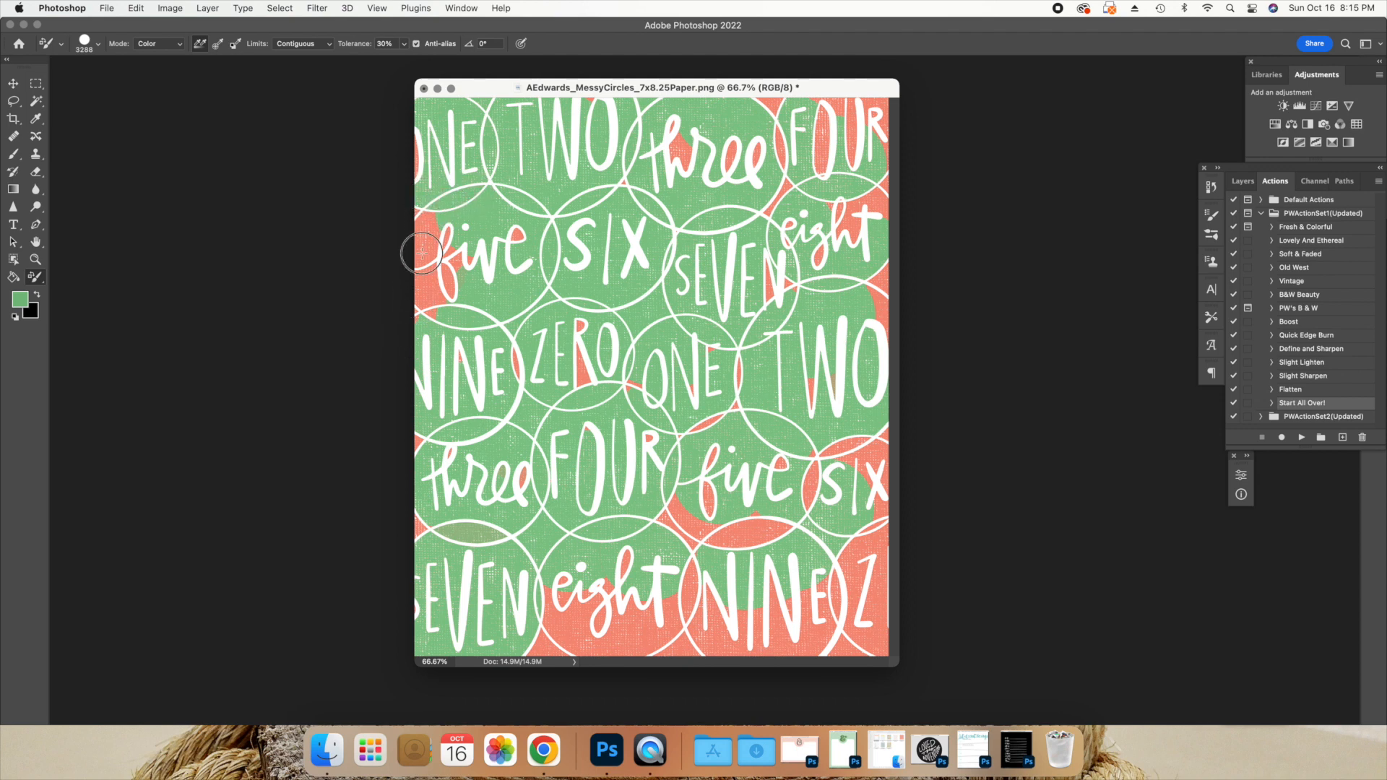
left_click(766, 638)
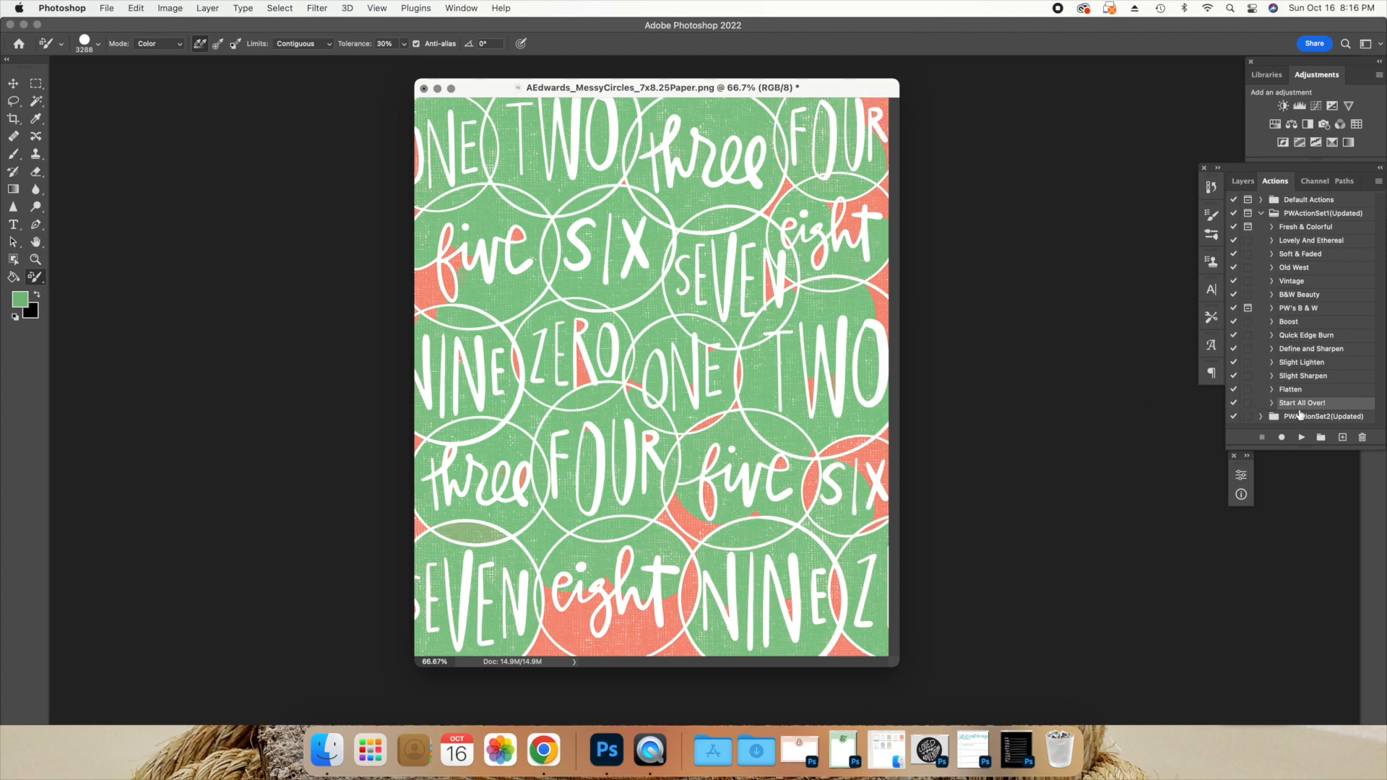
left_click(1302, 437)
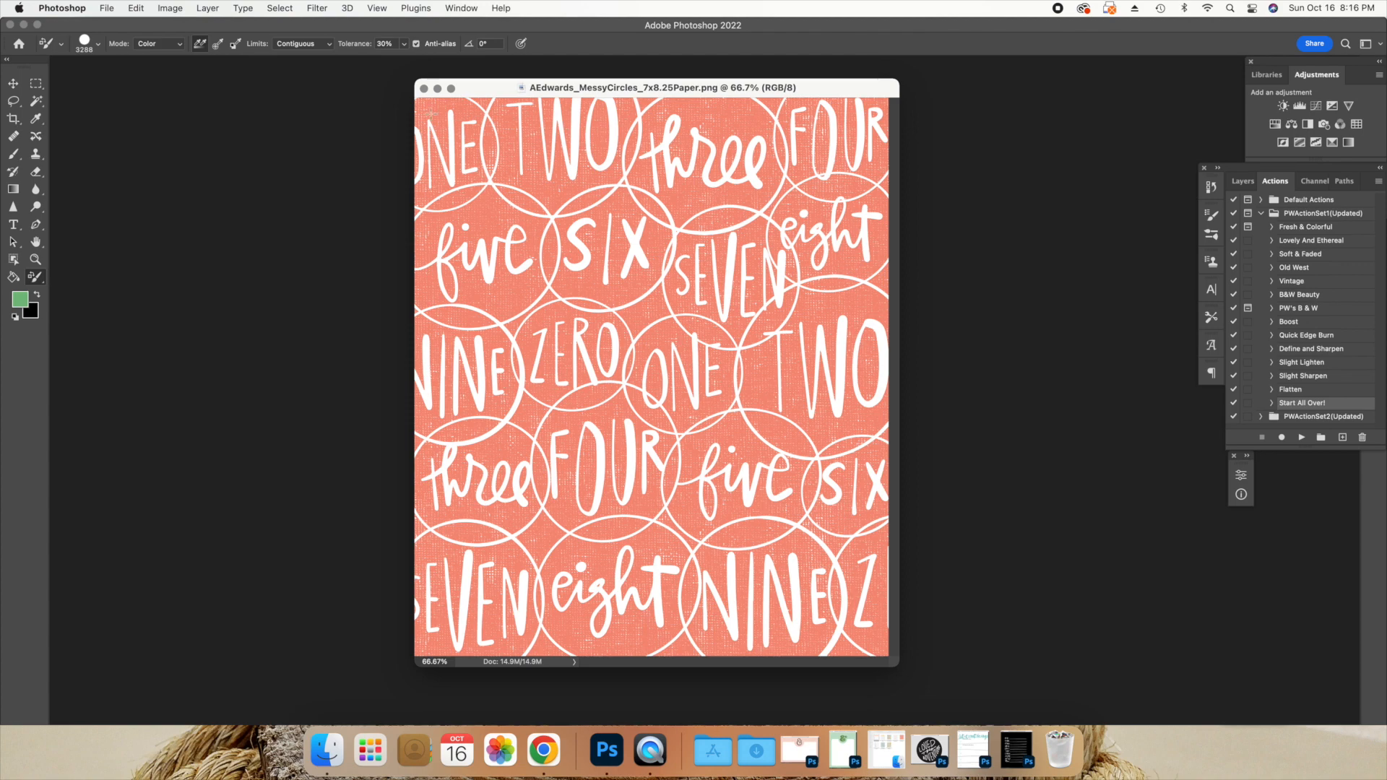
Minimize the MessyCircles paper, bring up the SmallAmpersand2 journal card and place its window mid-workspace
left_click(437, 88)
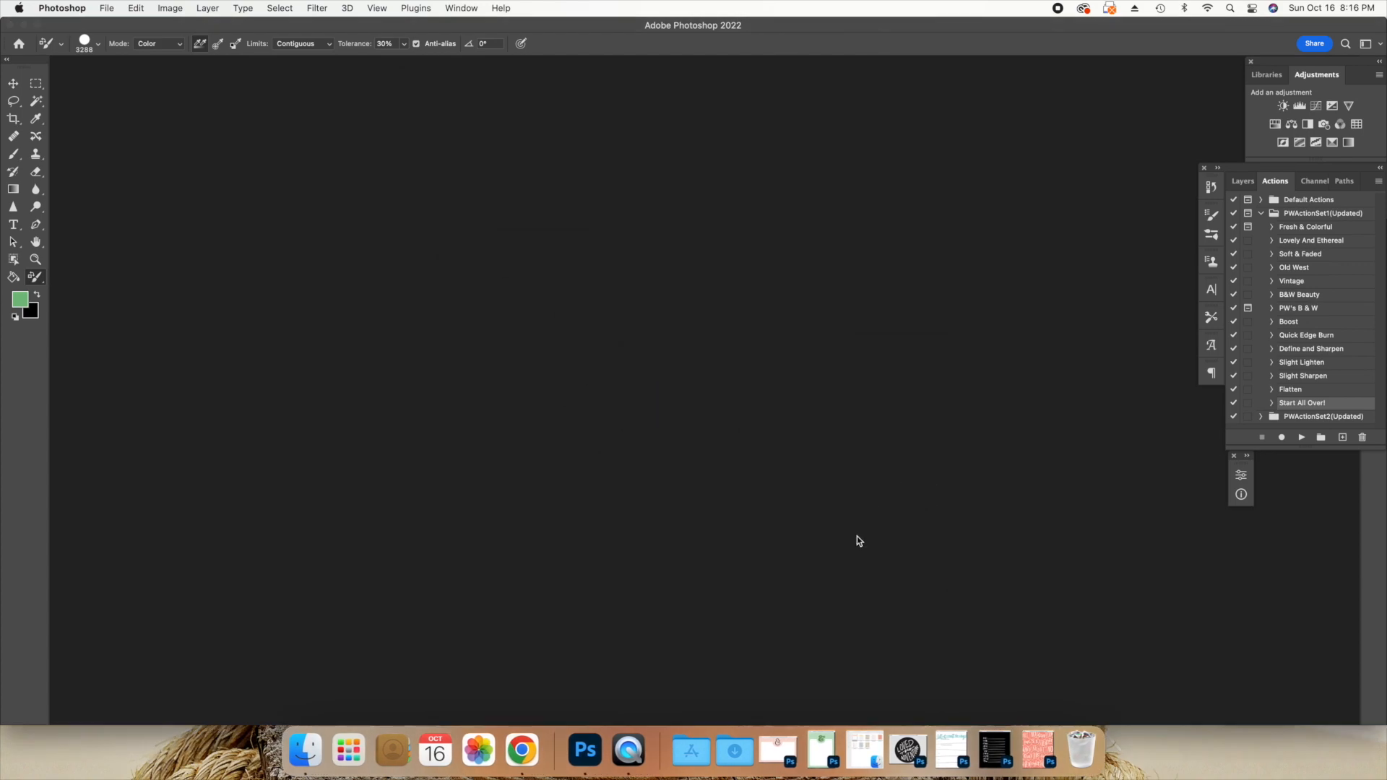
left_click(1033, 752)
left_click_drag(207, 142, 513, 117)
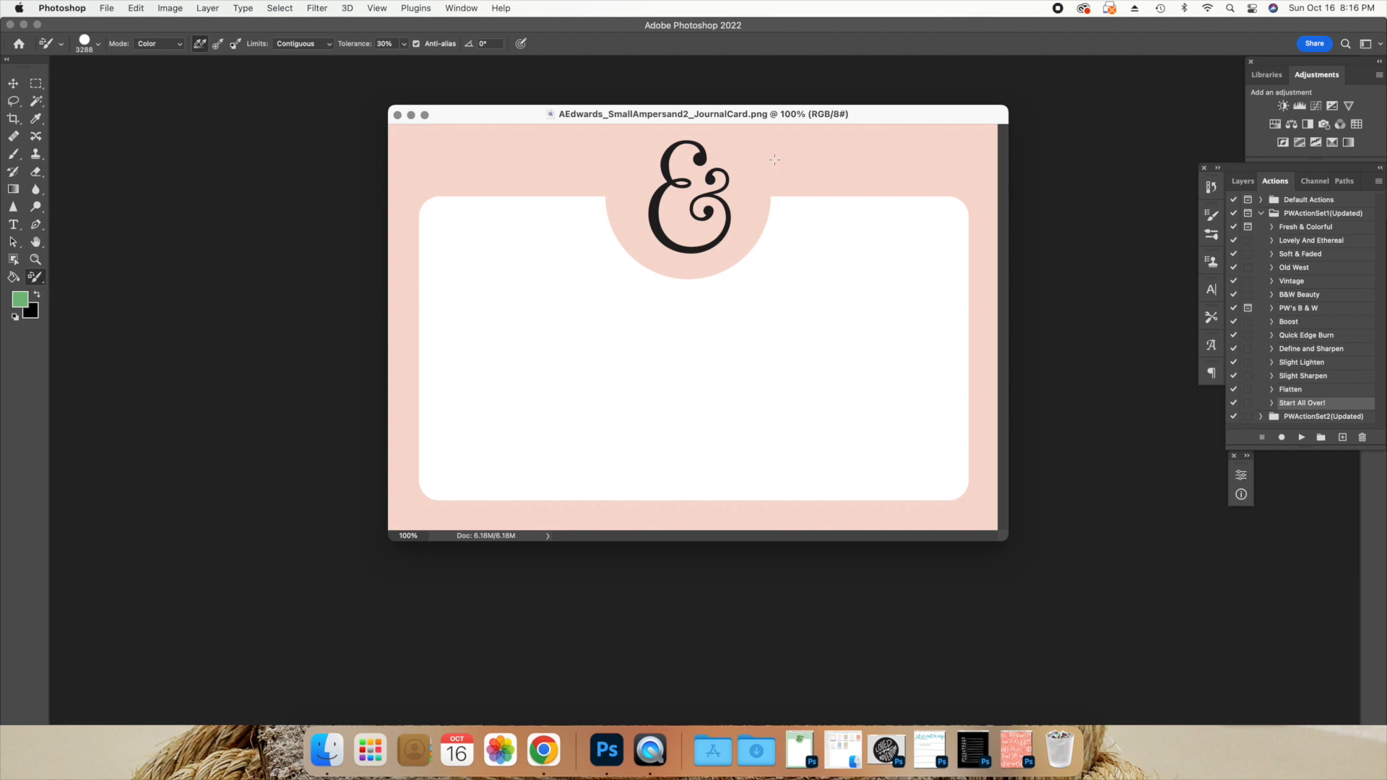
Sample the card's pink border as the foreground color, #f8dad1
left_click(13, 277)
left_click(20, 299)
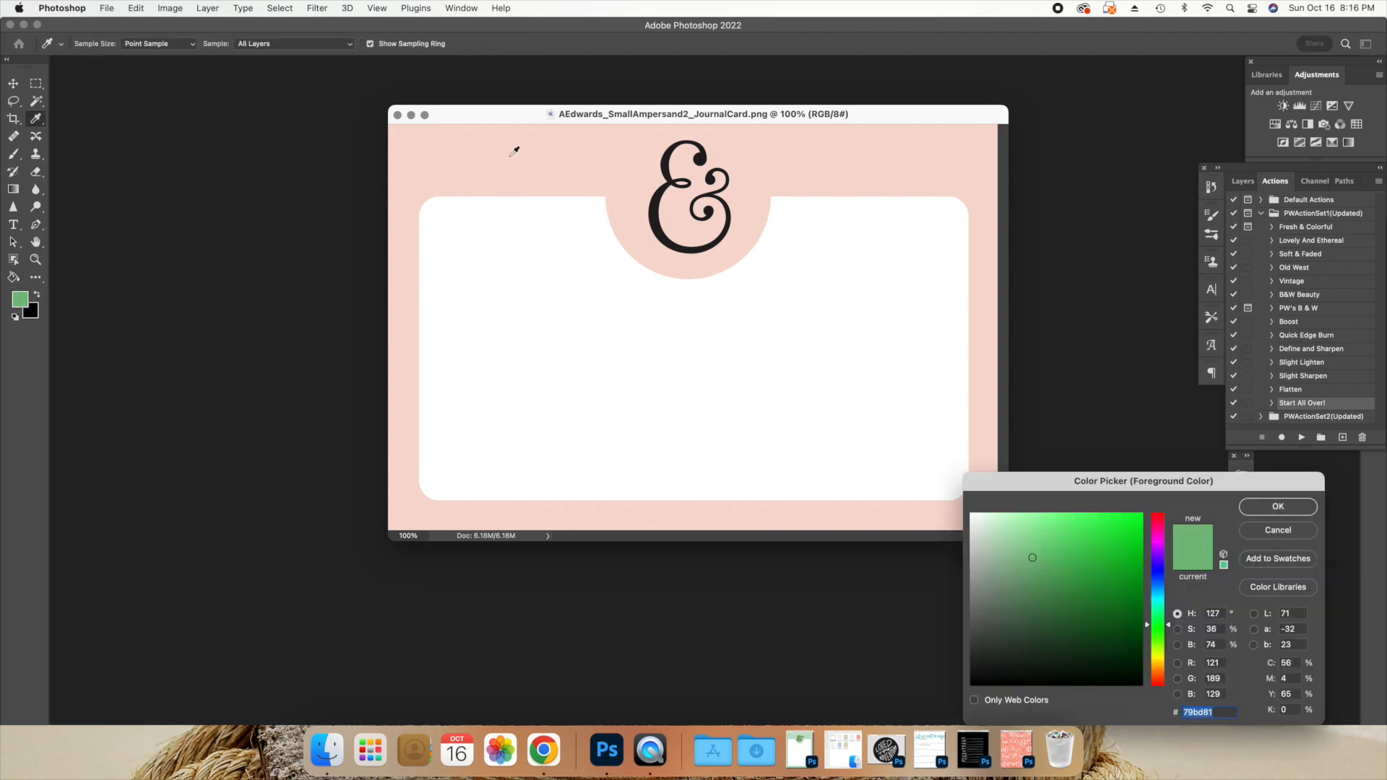
left_click(547, 165)
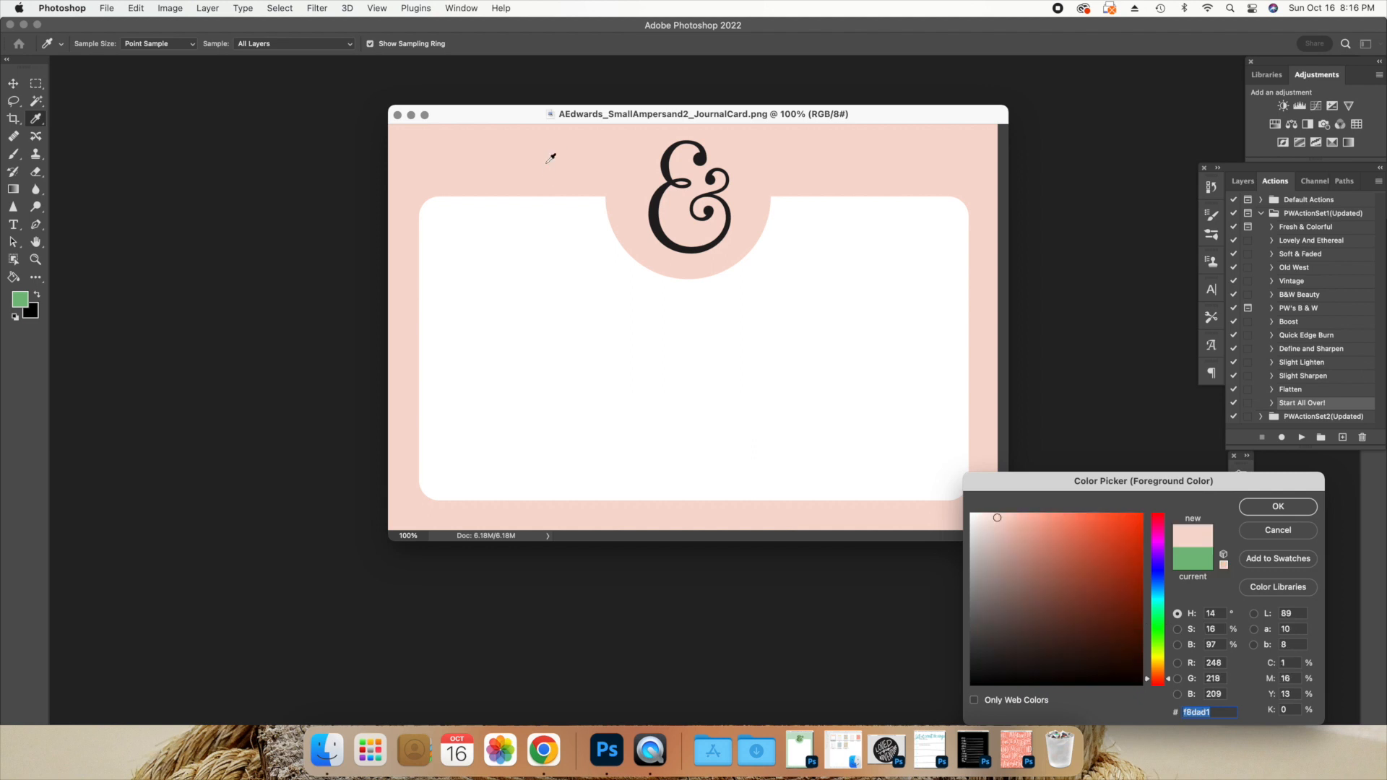
left_click(1277, 506)
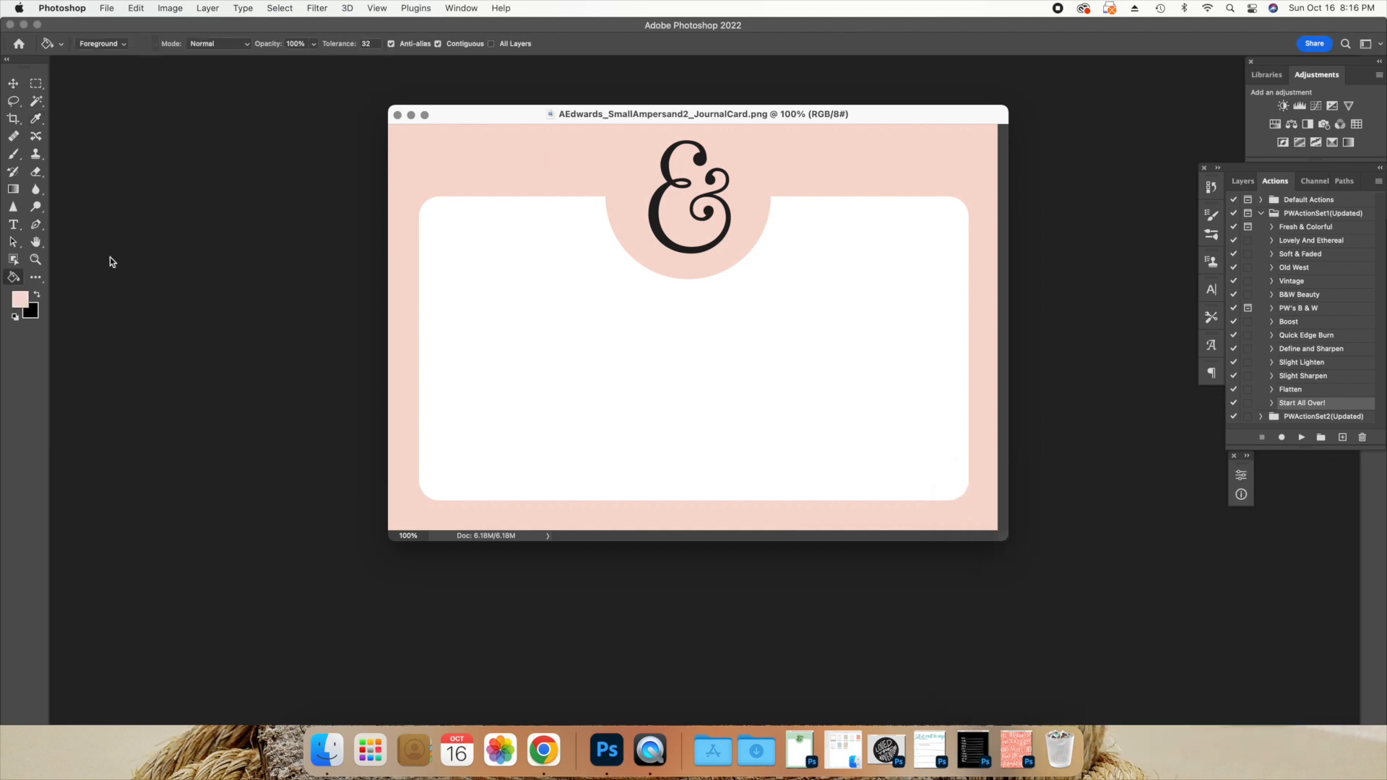
Paint over the black ampersand with the pink foreground color, using the Brush tool at 150 px
left_click(13, 155)
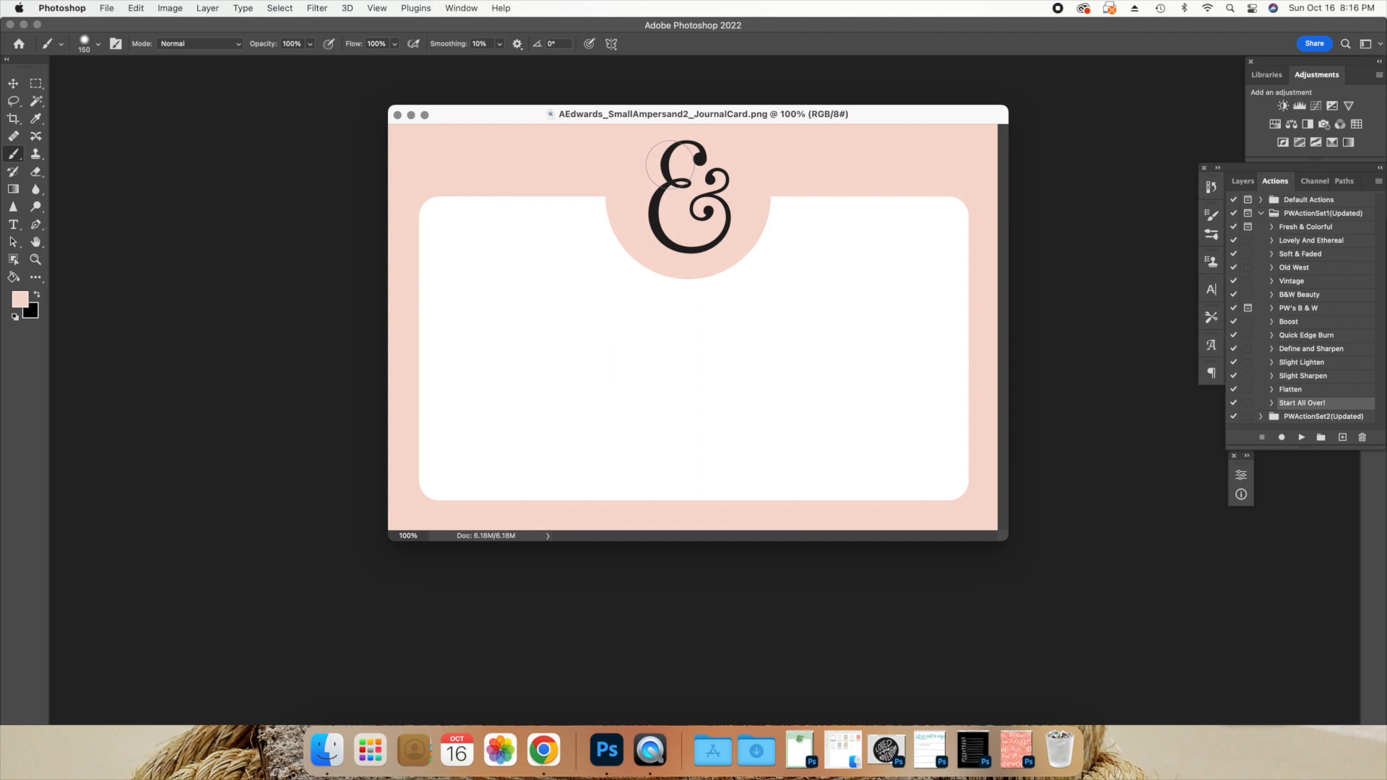
mouse_move(688, 157)
left_mouse_down()
mouse_move(673, 187)
mouse_move(722, 189)
mouse_move(699, 238)
mouse_move(664, 219)
mouse_move(663, 187)
mouse_move(716, 233)
mouse_move(694, 192)
left_mouse_up()
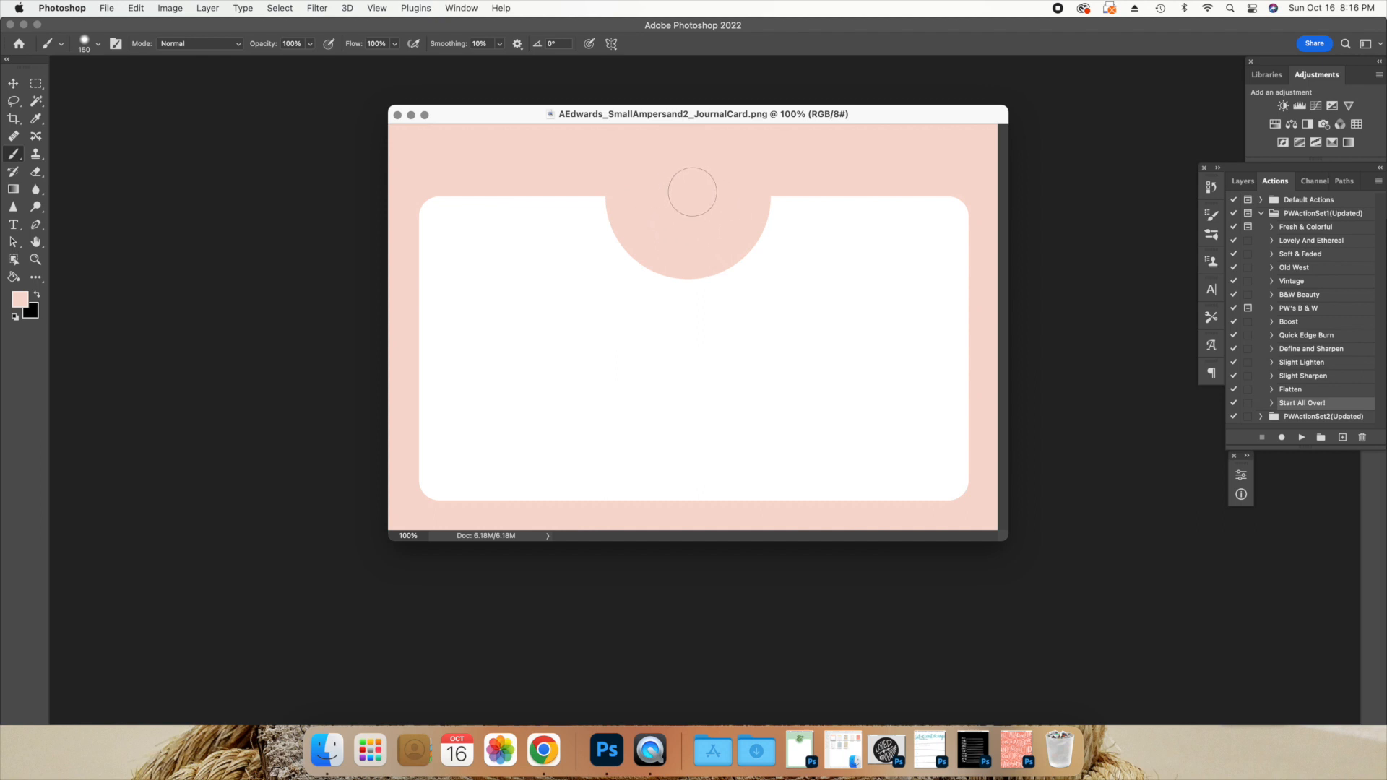
left_click(97, 45)
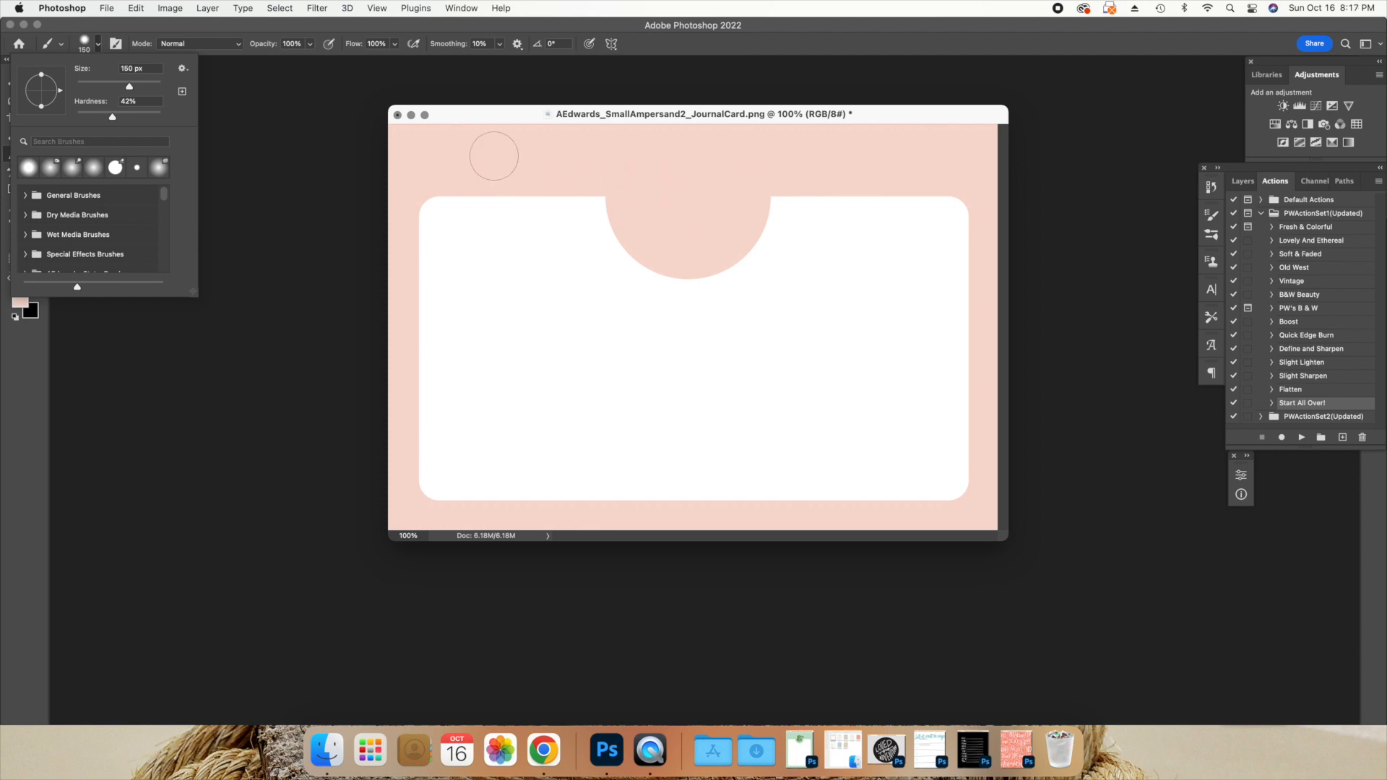
left_click(304, 189)
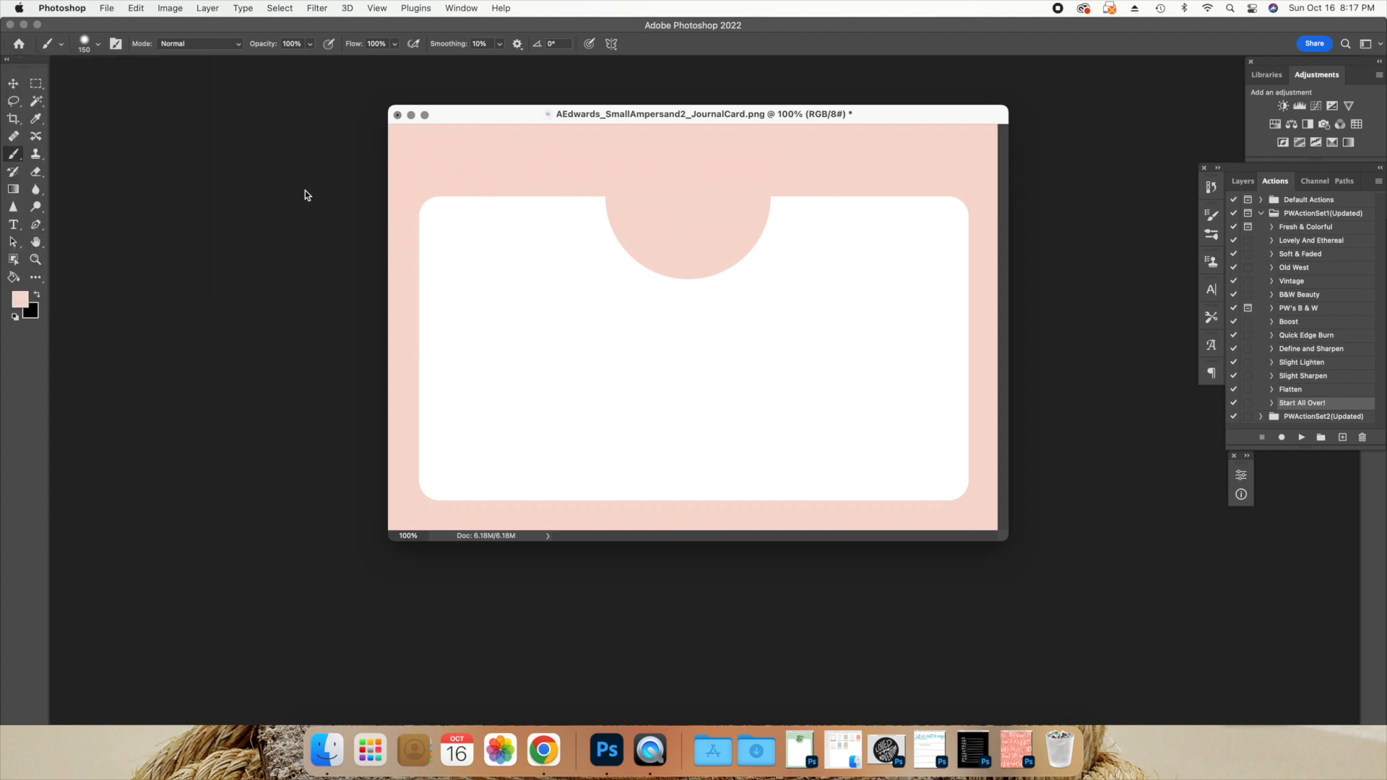
Shift the card window aside, bring up the LovedThisAdventure artwork overlapping it at the same height, and choose the Move tool
left_click_drag(503, 119, 400, 117)
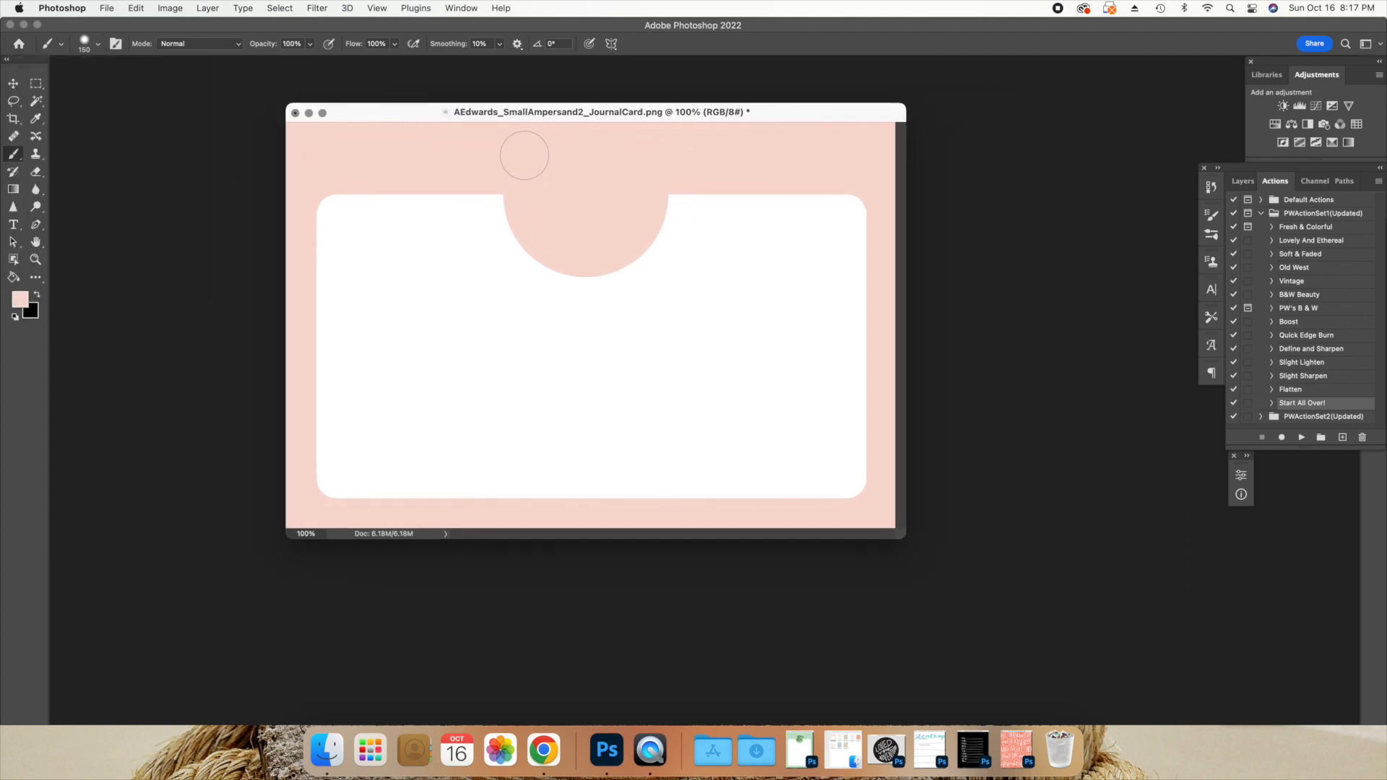
left_click(887, 752)
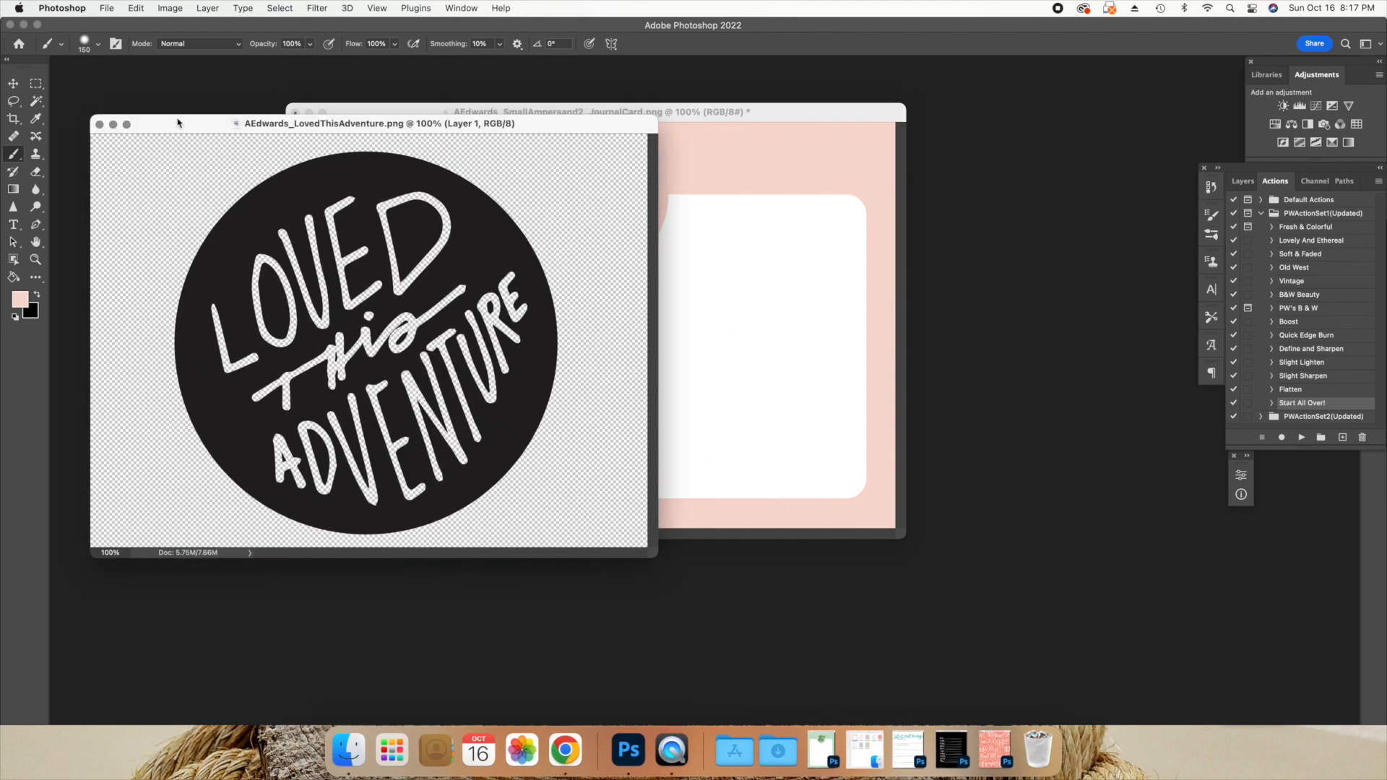
left_click_drag(178, 123, 181, 84)
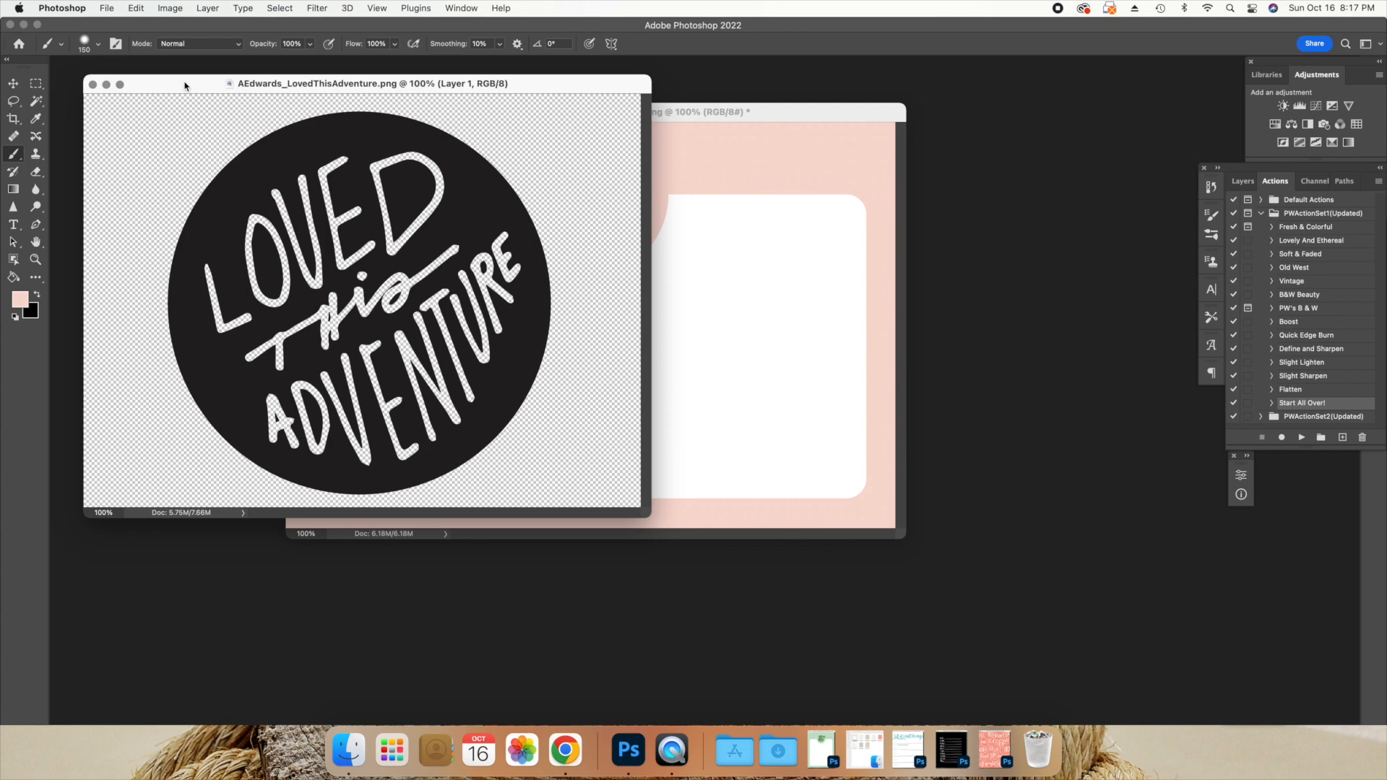
left_click_drag(184, 84, 204, 106)
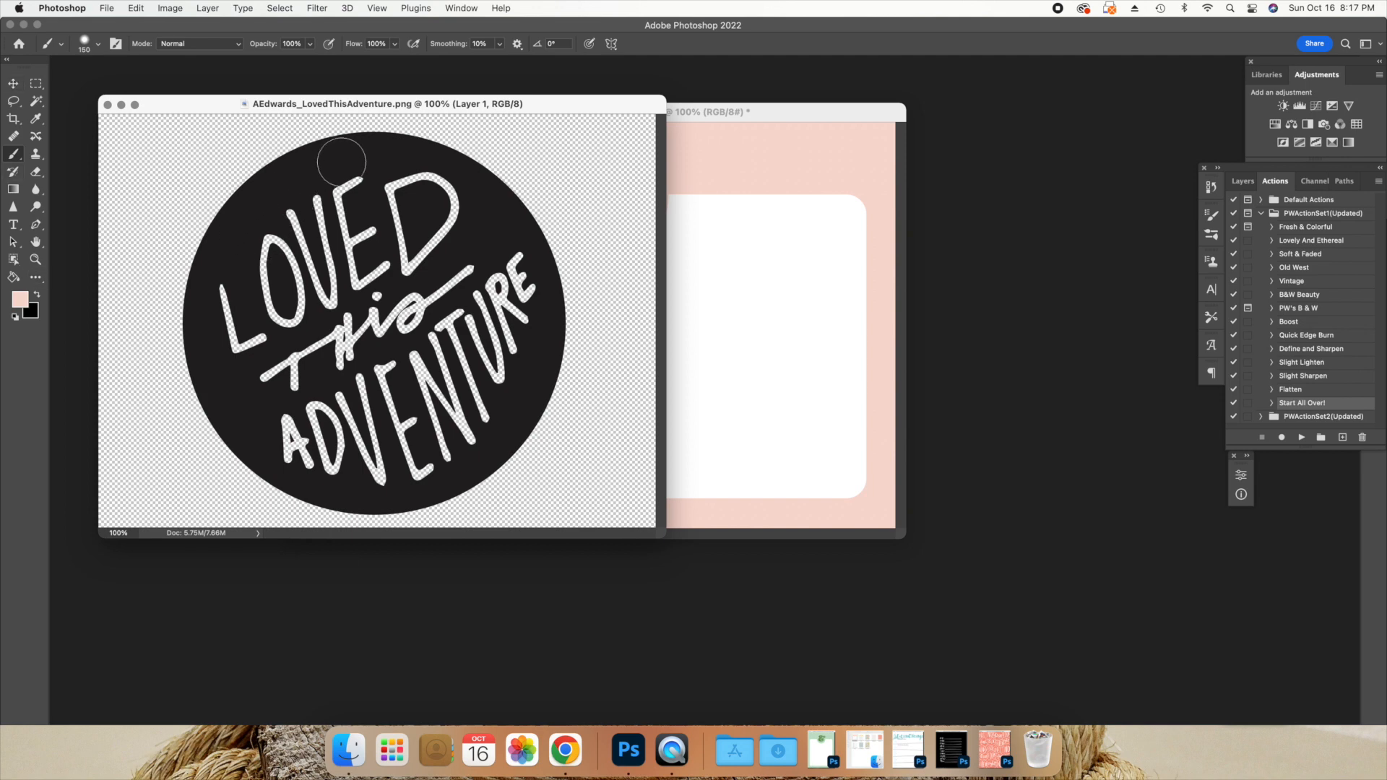
left_click(13, 84)
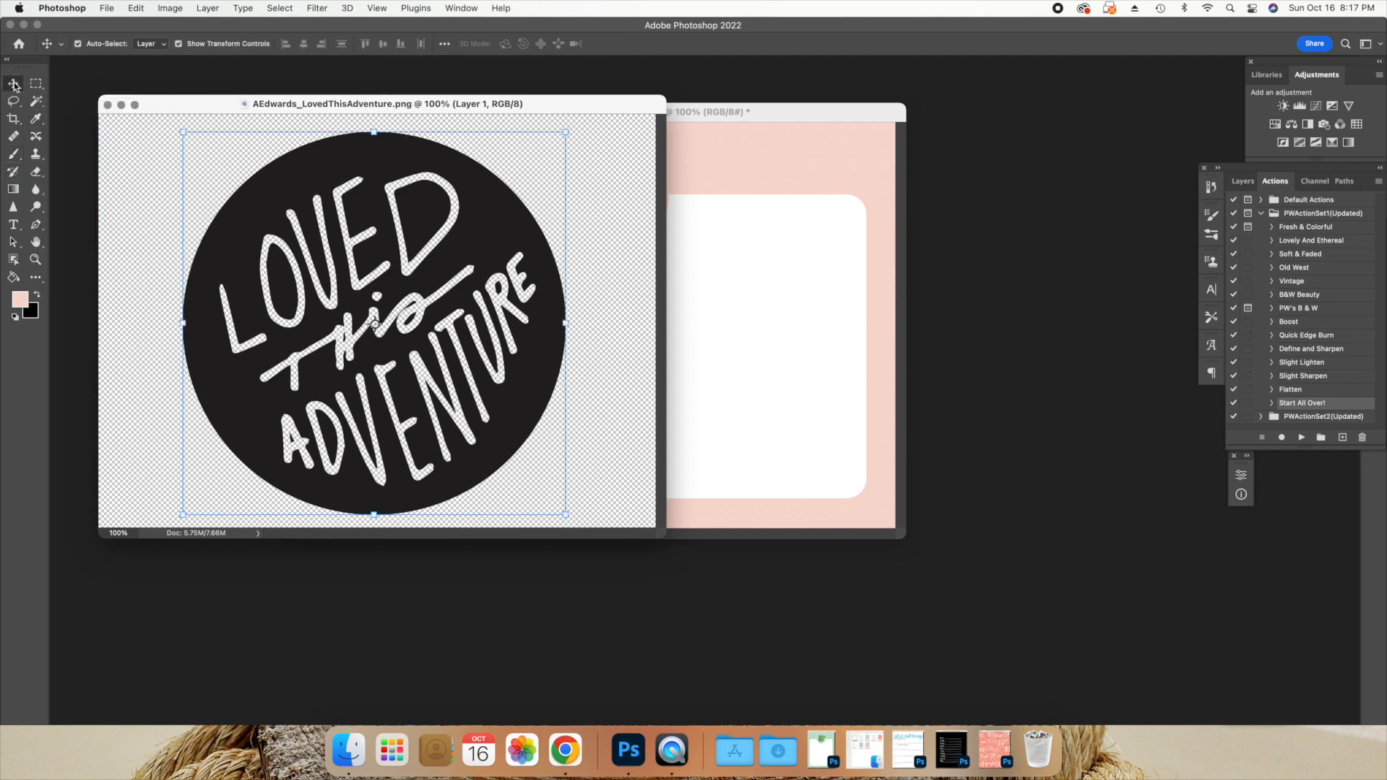
Copy the LovedThisAdventure artwork onto the SmallAmpersand2 card and scale it down to about 43%
left_click_drag(385, 353, 760, 278)
left_click_drag(618, 170, 399, 228)
left_click_drag(333, 500, 590, 312)
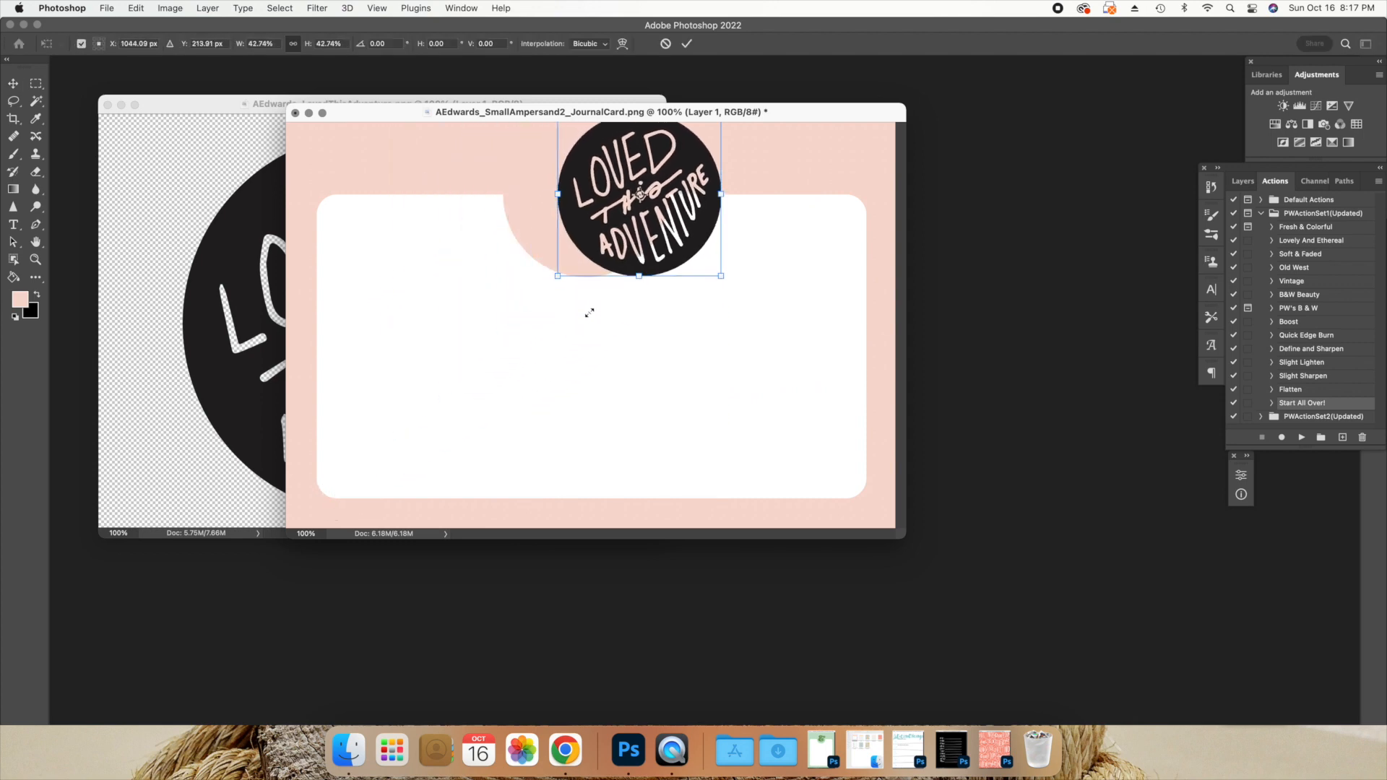
Shrink the badge to about 36% and center it inside the pink circle at the card's upper edge
left_click_drag(618, 214, 563, 210)
left_click_drag(500, 273, 524, 253)
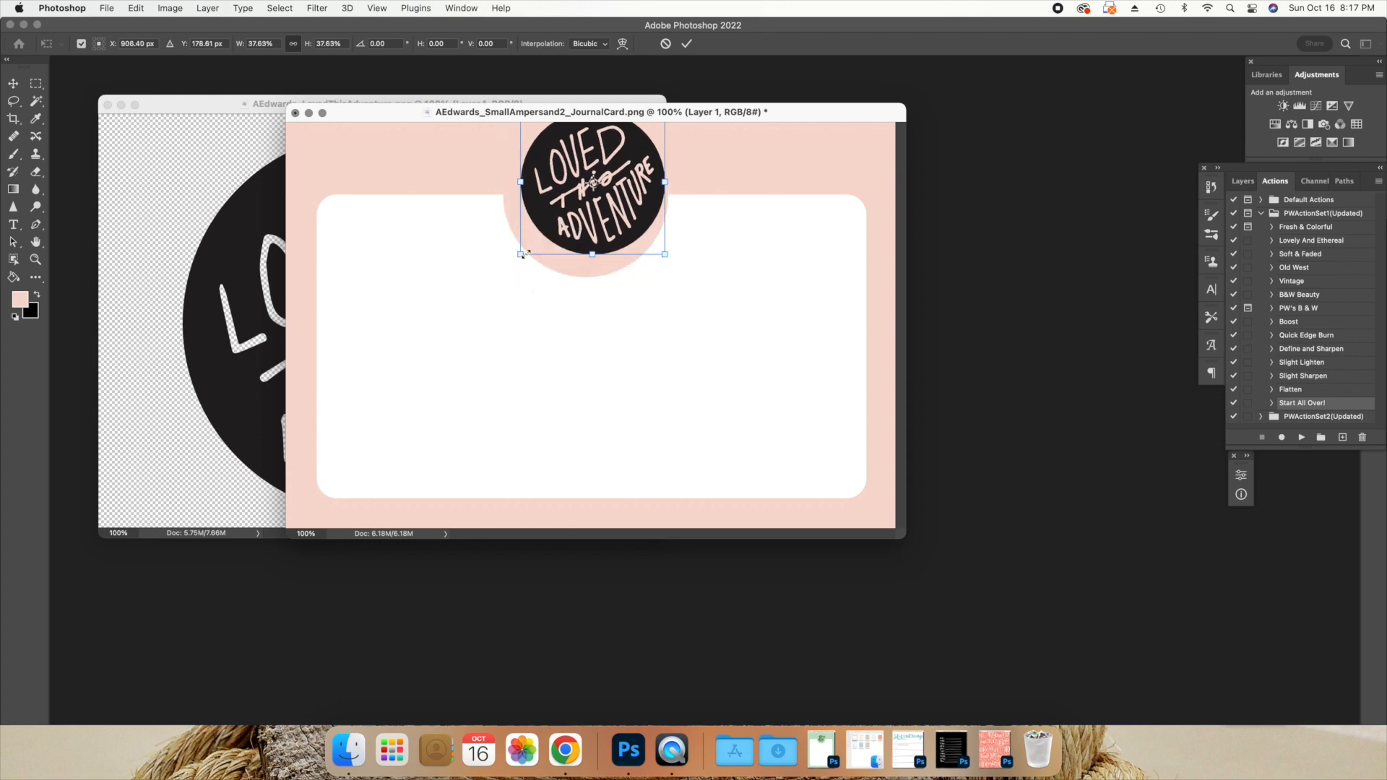
left_click_drag(619, 167, 613, 178)
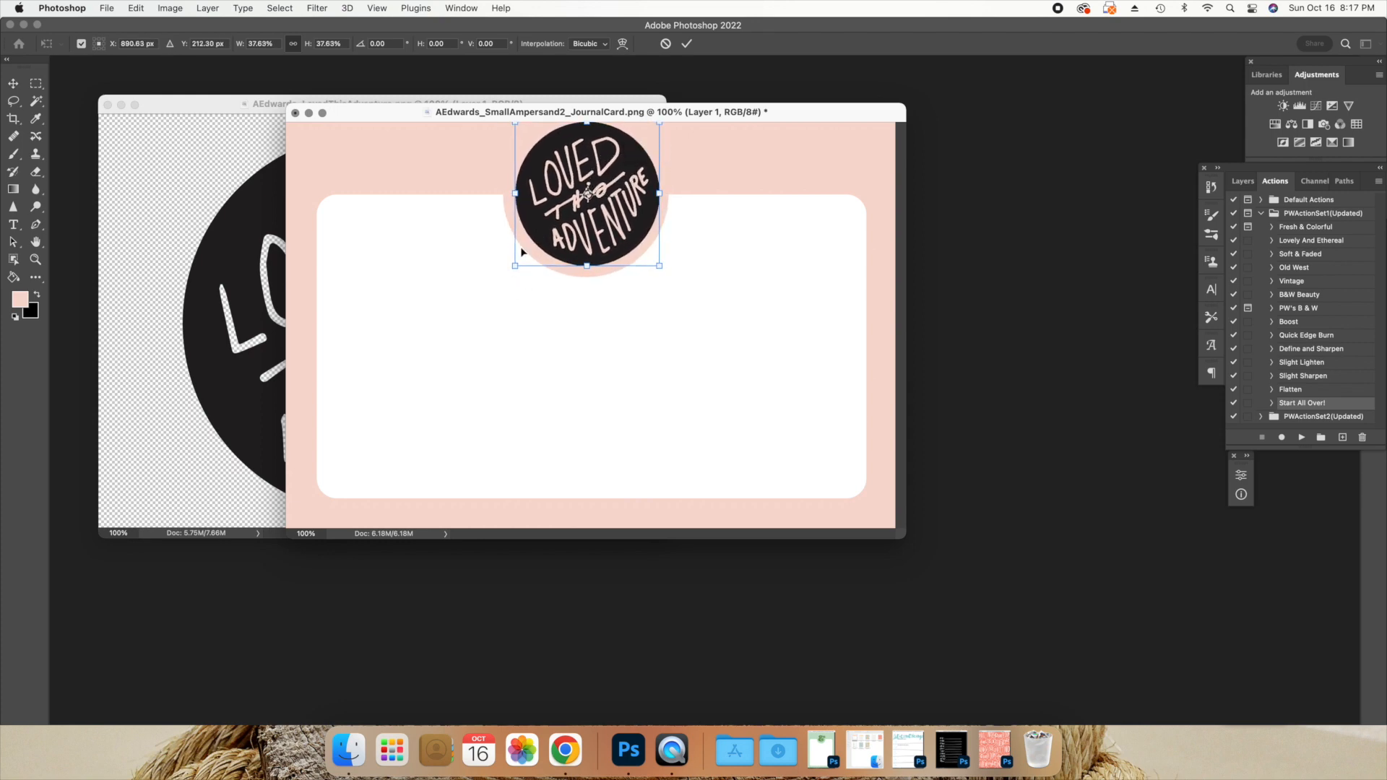
left_click_drag(510, 263, 527, 257)
left_click_drag(568, 194, 569, 202)
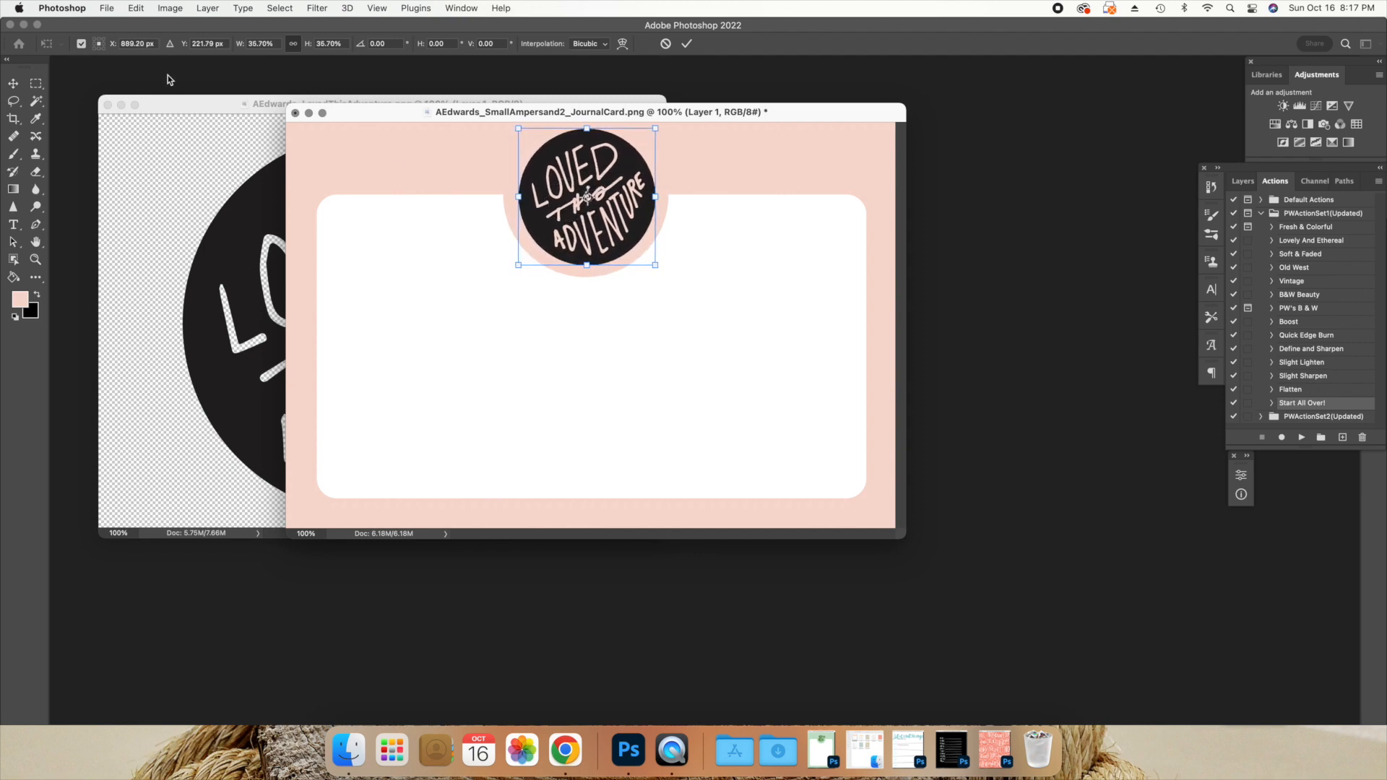
left_click(37, 84)
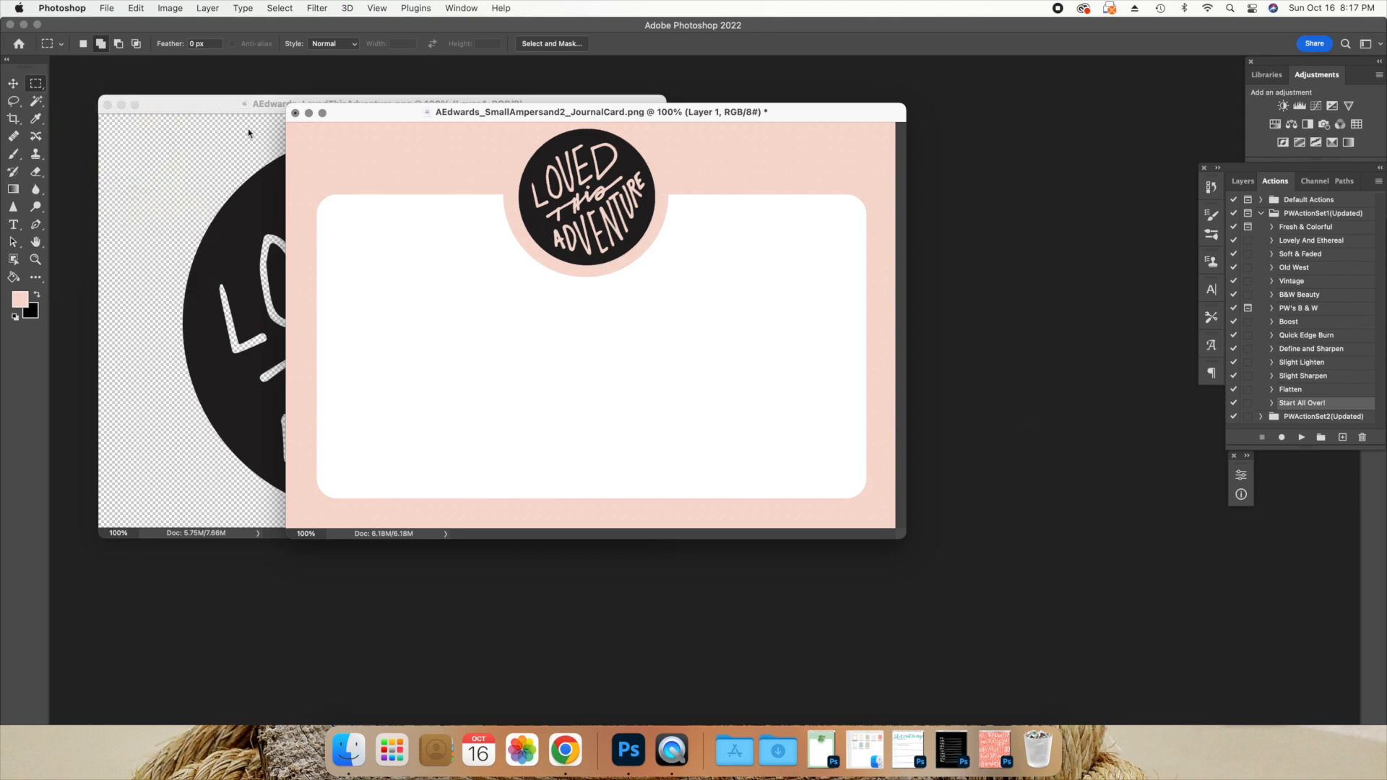
Minimize the LovedThisAdventure artwork and set the foreground color to white, #ffffff, sampled from the card's center
left_click(121, 104)
left_click_drag(384, 113, 409, 111)
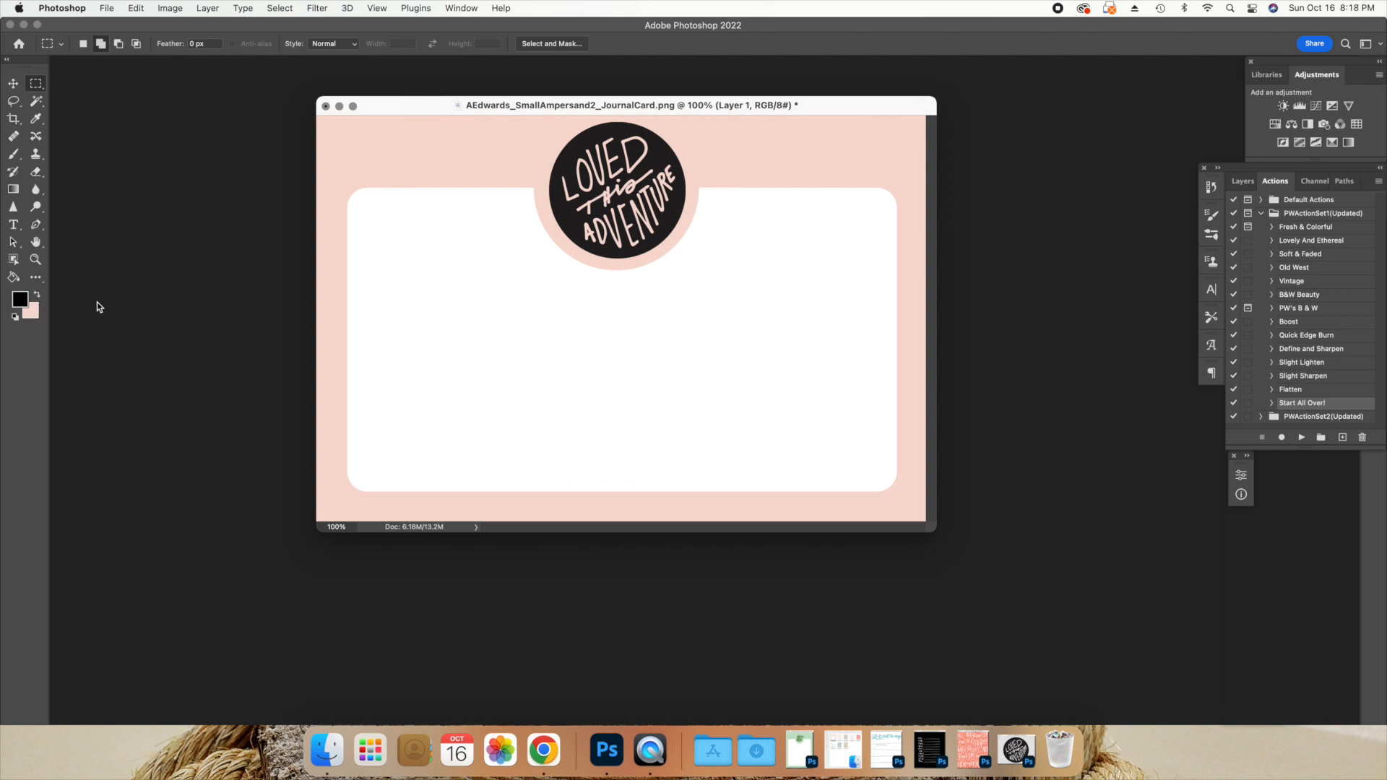
left_click(26, 304)
left_click(495, 344)
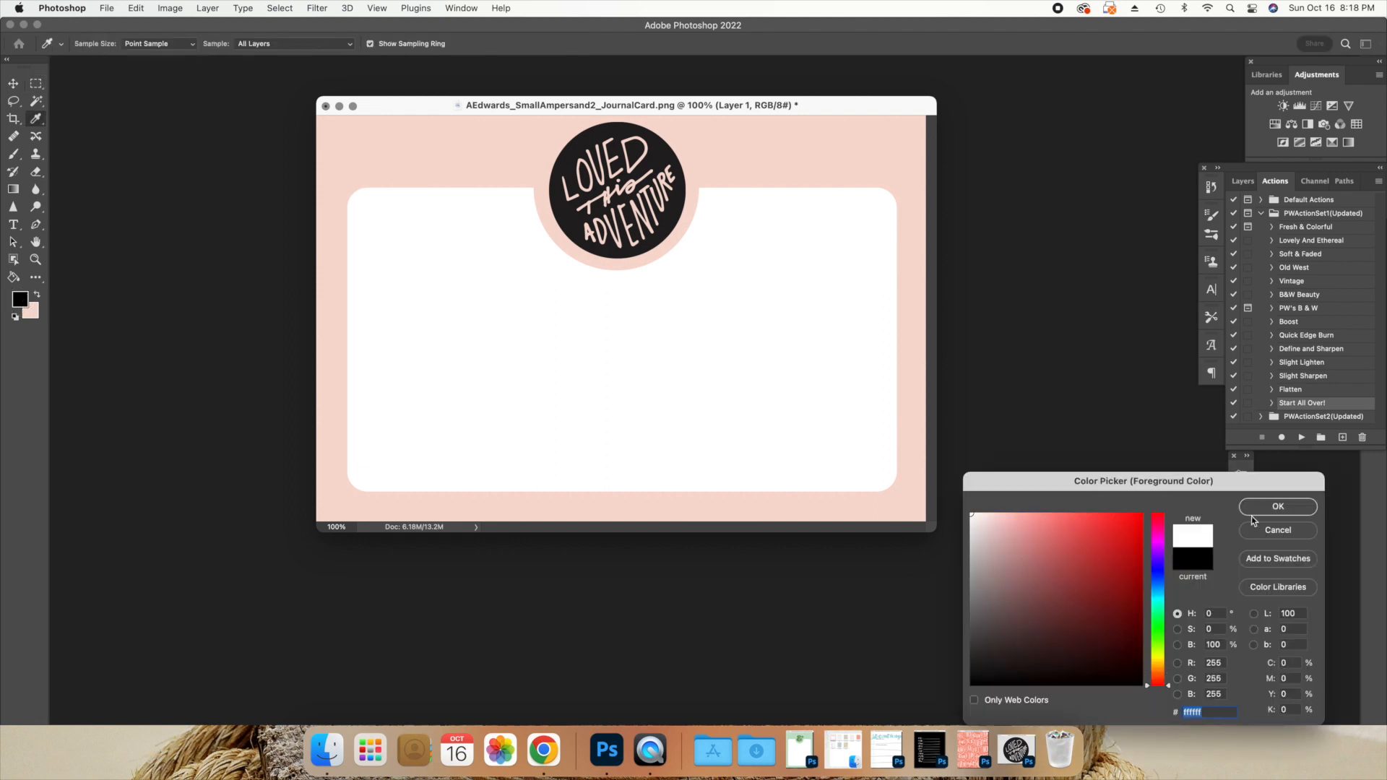
left_click(1271, 507)
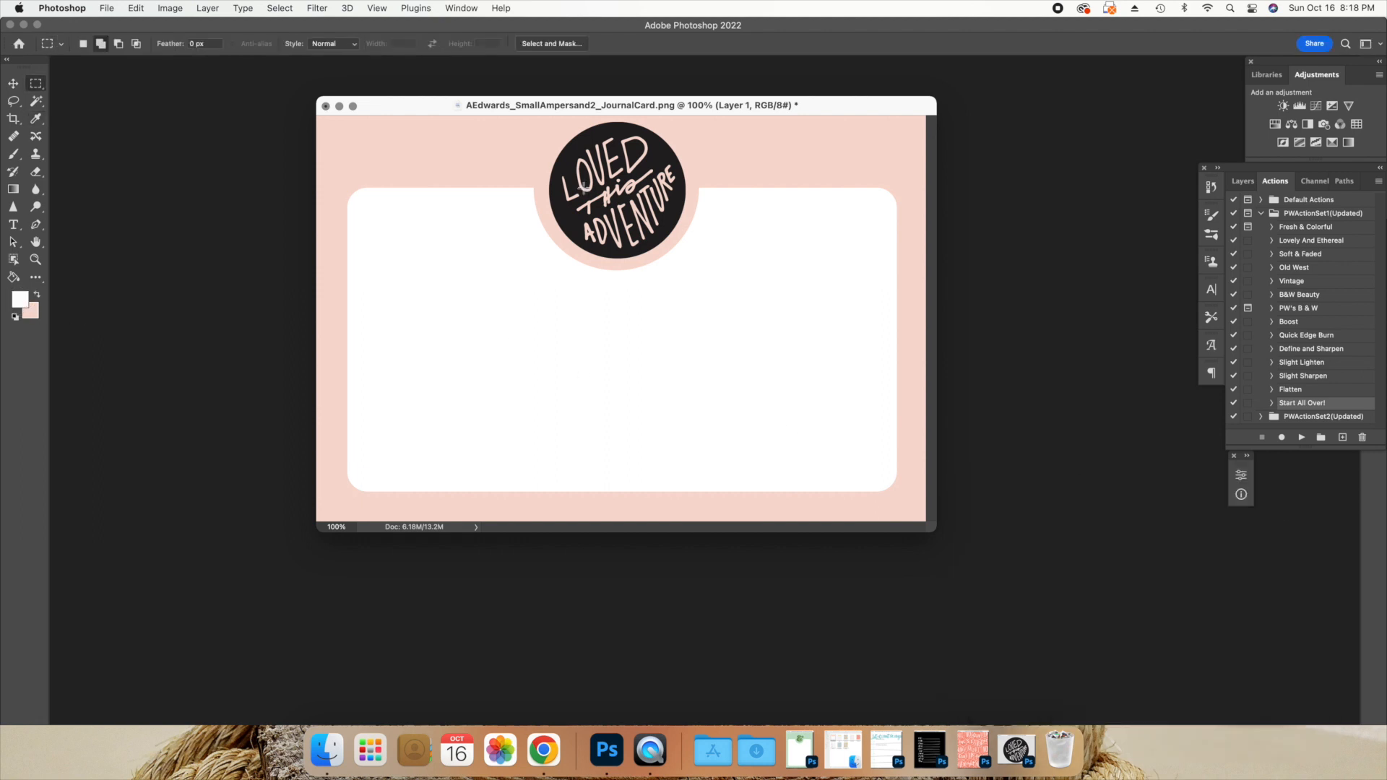
left_click(20, 299)
left_click(484, 395)
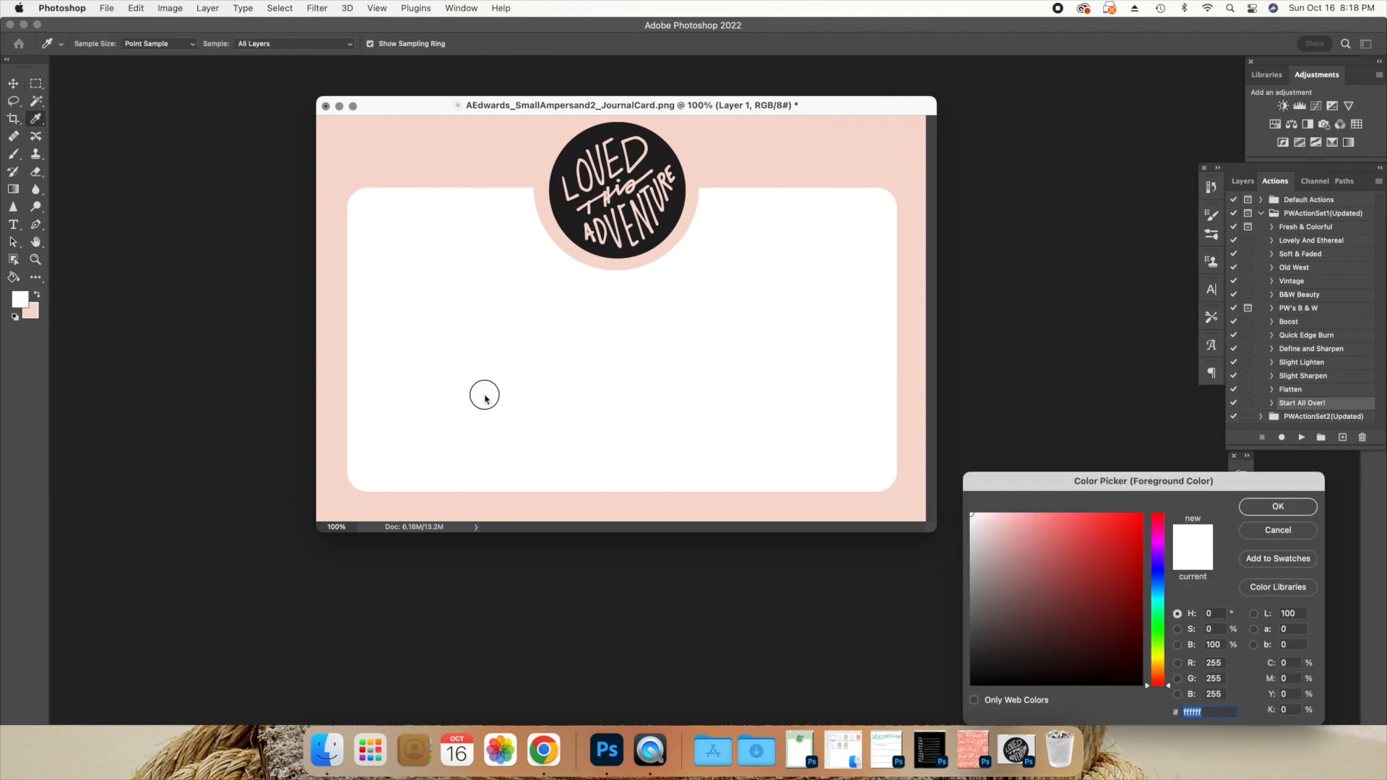
left_click(1271, 513)
Fill the badge's black background with white using the Paint Bucket
left_click(13, 276)
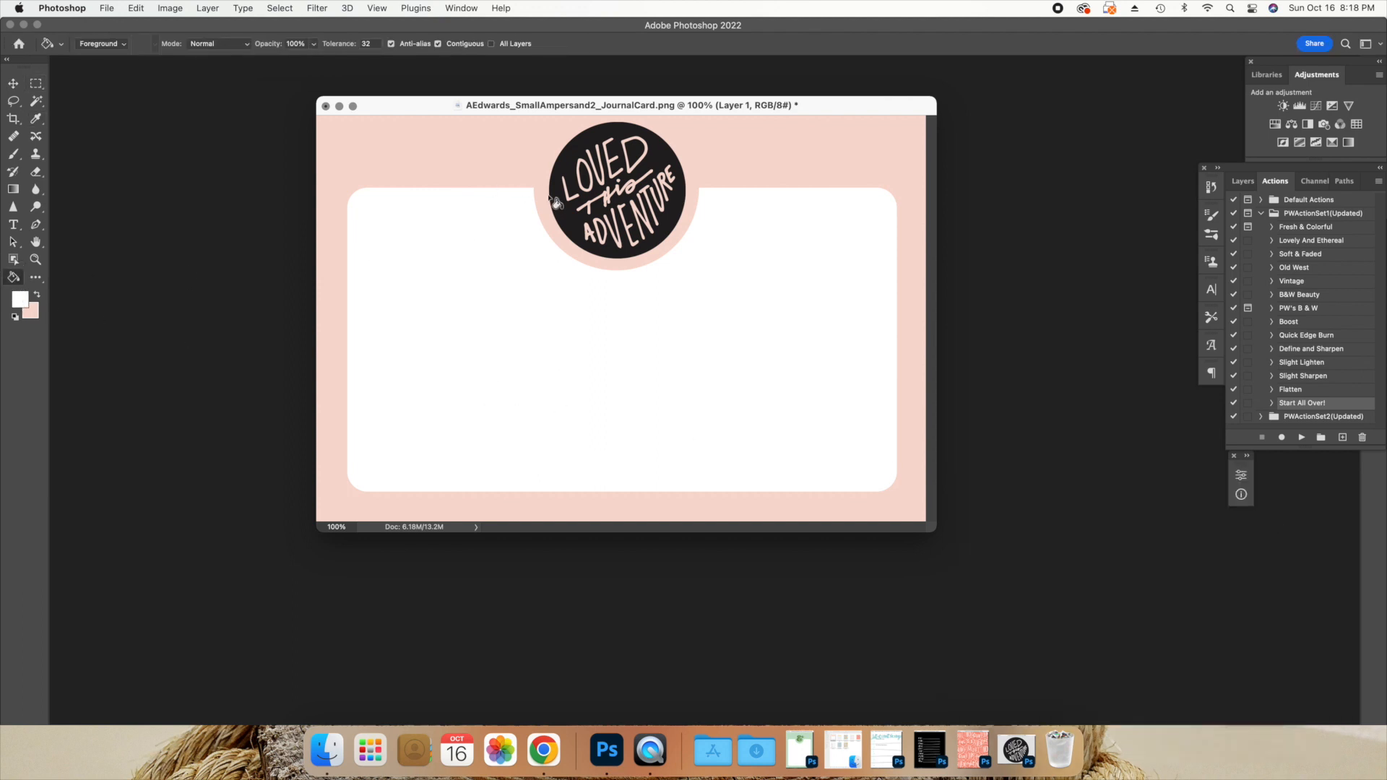
left_click(555, 202)
left_click(634, 158)
Fill the leftover black spots enclosed by the badge's letters with white using the Paint Bucket
left_click(34, 261)
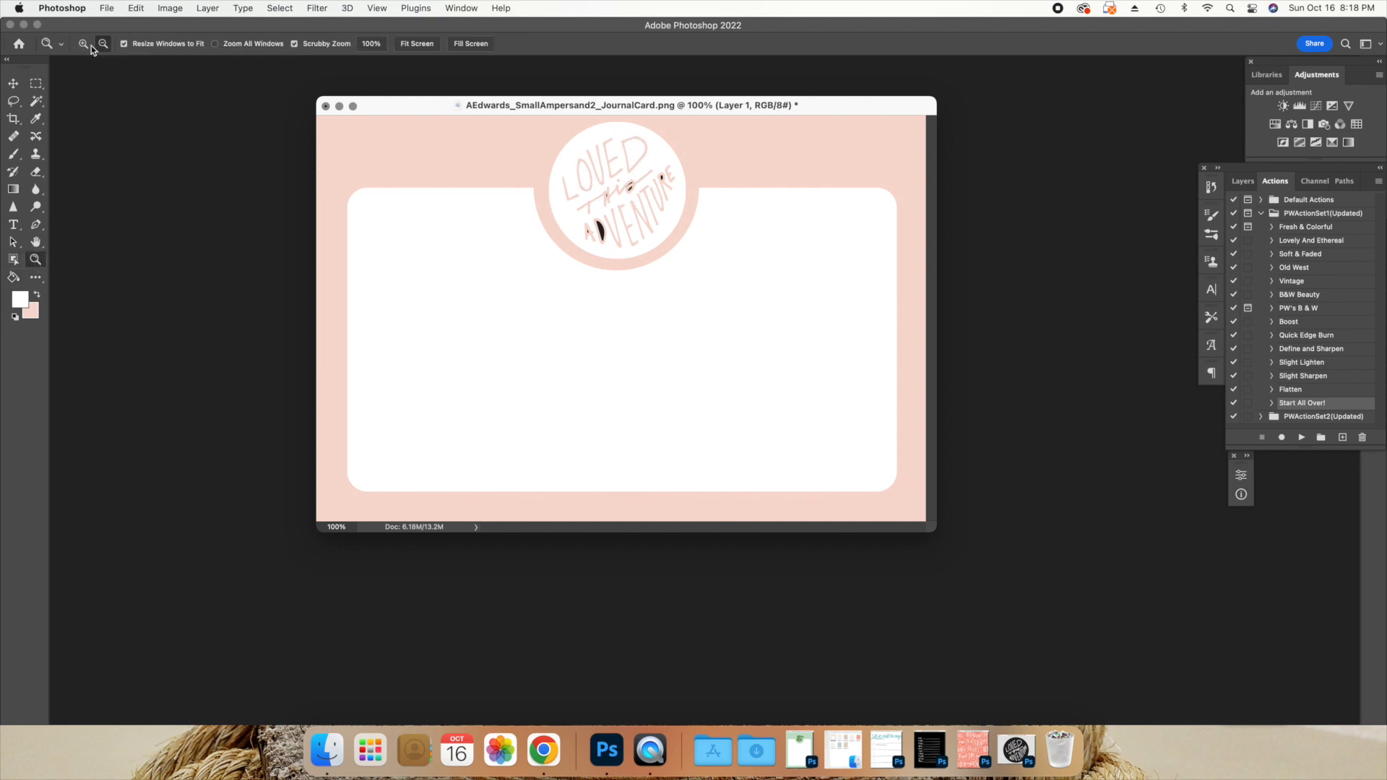
left_click(599, 234)
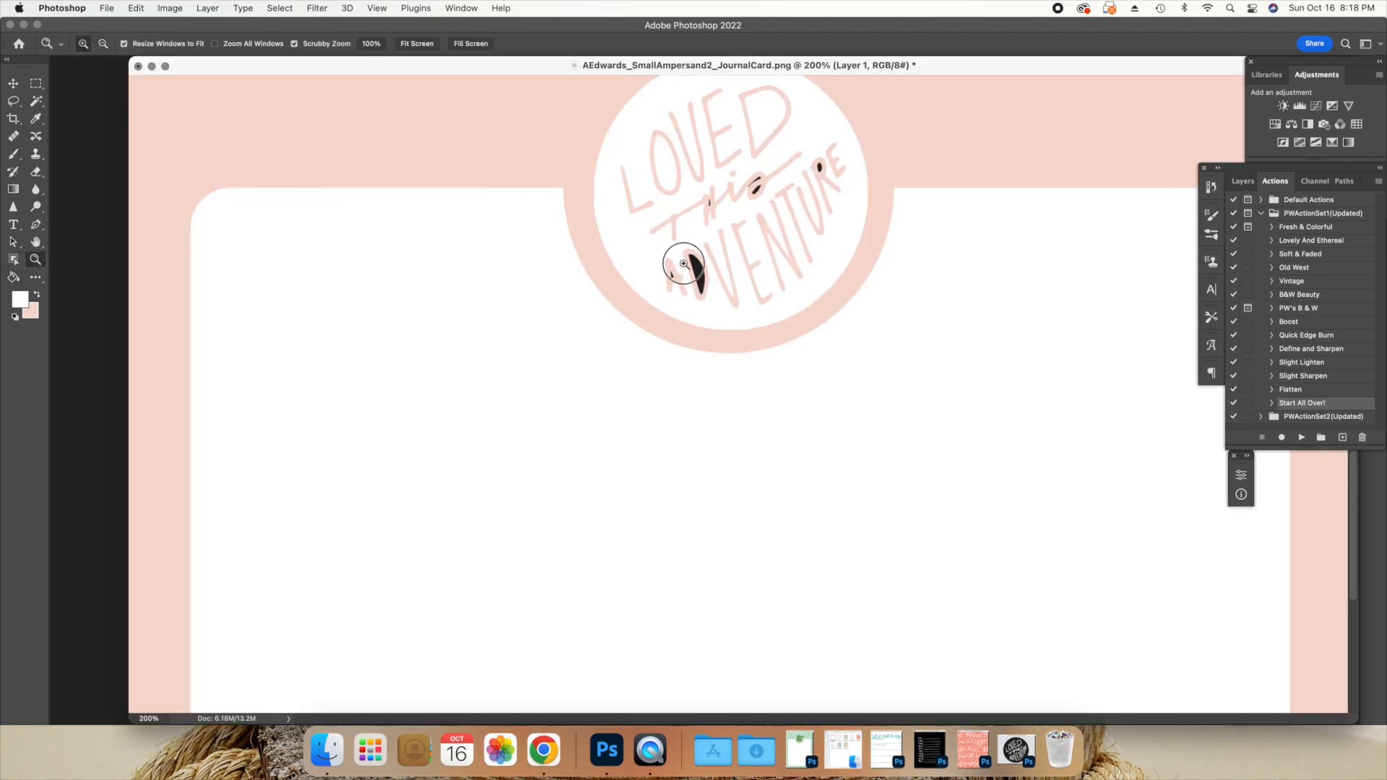
left_click(690, 318)
left_click(13, 276)
left_click(683, 409)
left_click(648, 414)
left_click(770, 284)
left_click(763, 275)
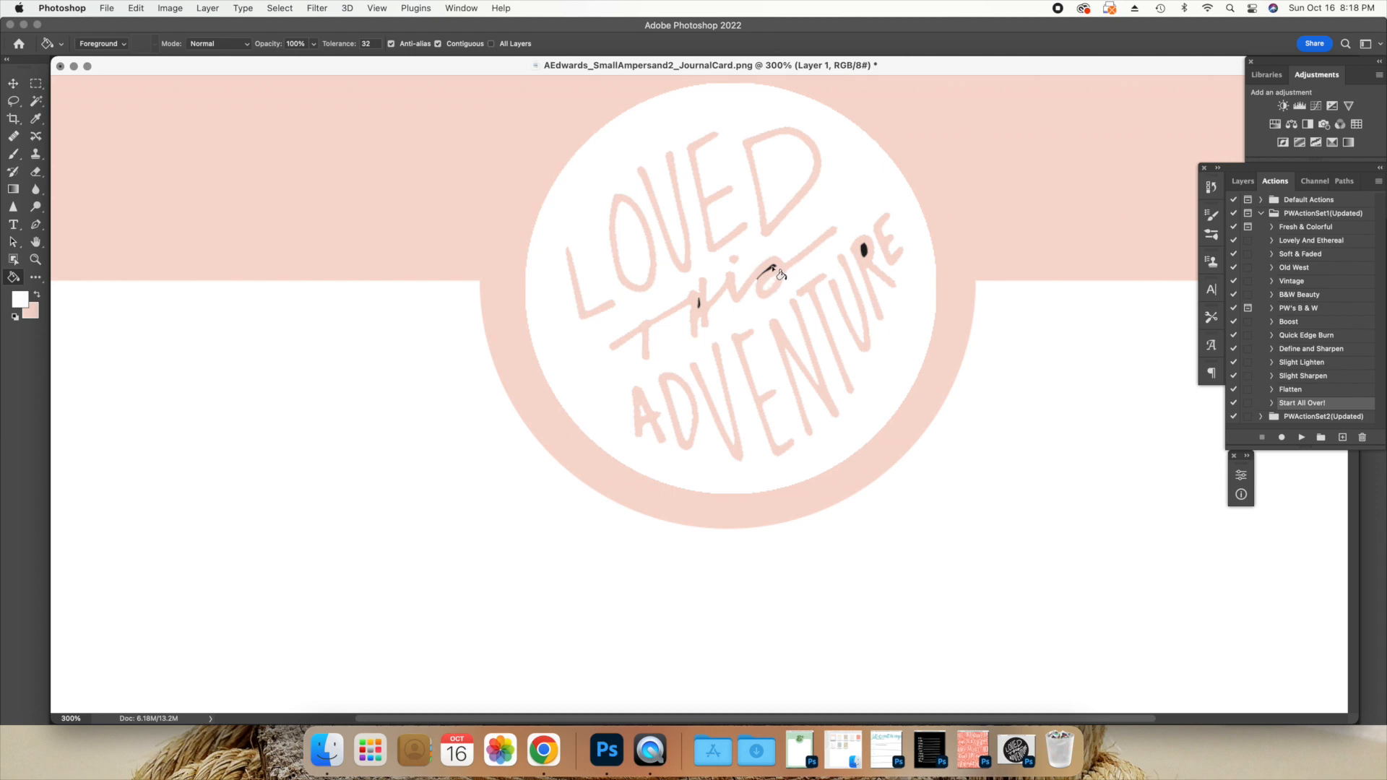
left_click(698, 302)
Return the card to 100% view near mid-workspace and add a new empty layer with the default settings
left_click(35, 259)
left_click(103, 45)
left_click(326, 260)
left_click(325, 260)
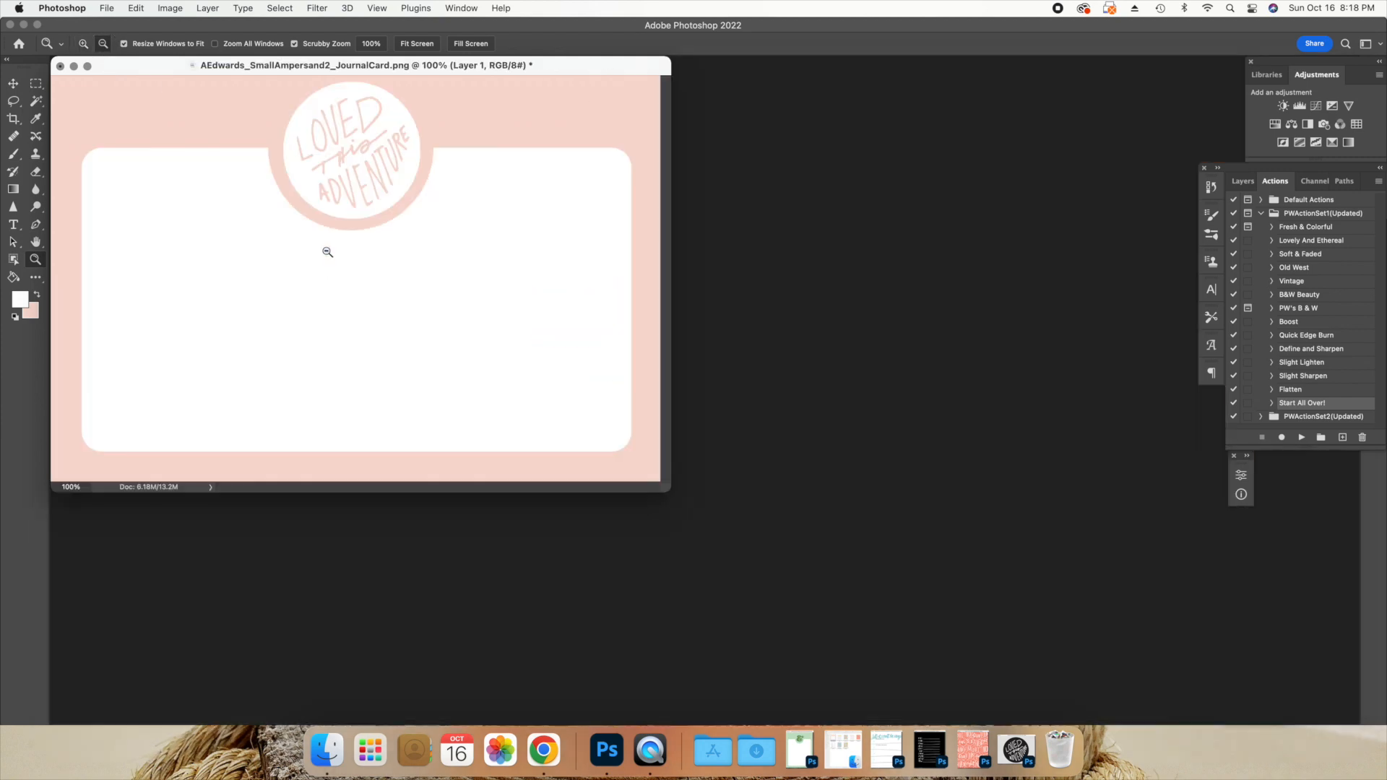
left_click_drag(151, 73, 398, 131)
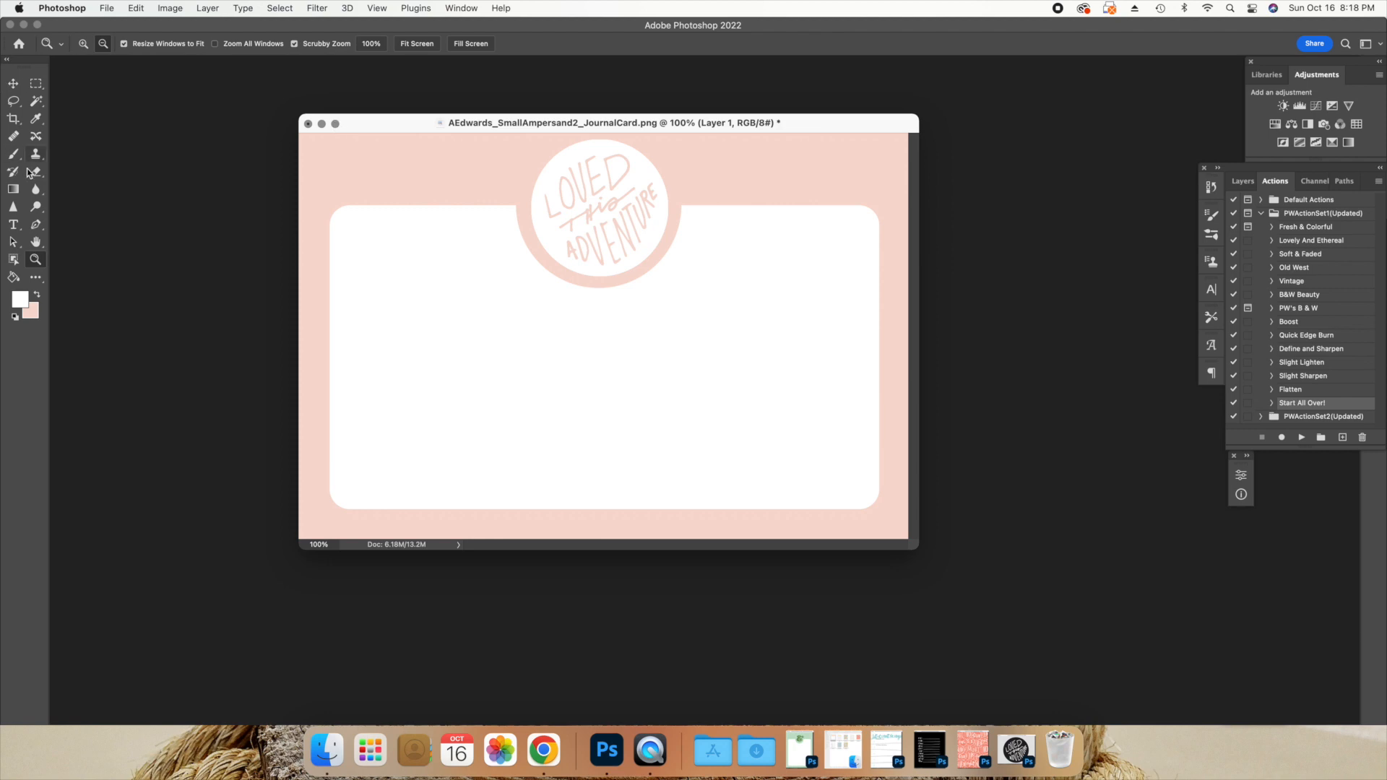
left_click(209, 8)
mouse_move(217, 26)
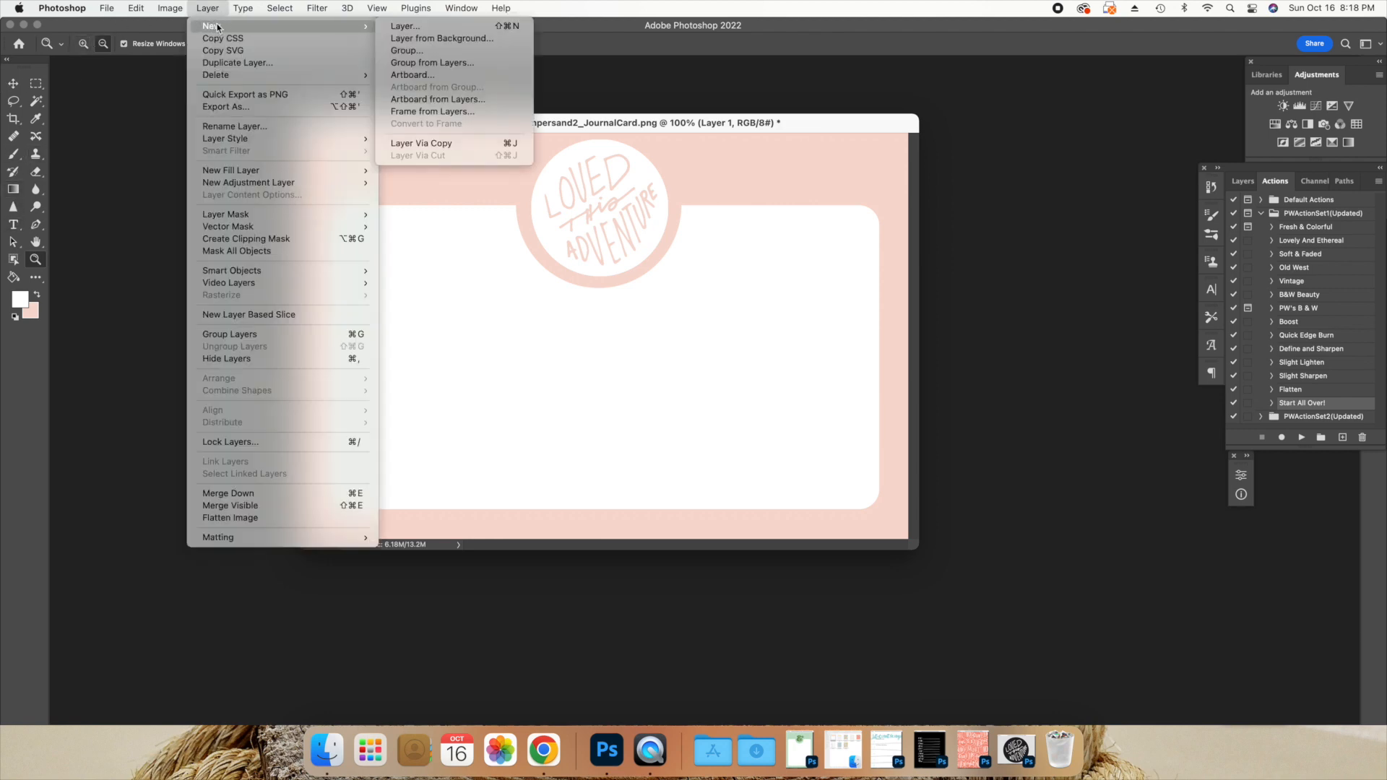
left_click(417, 28)
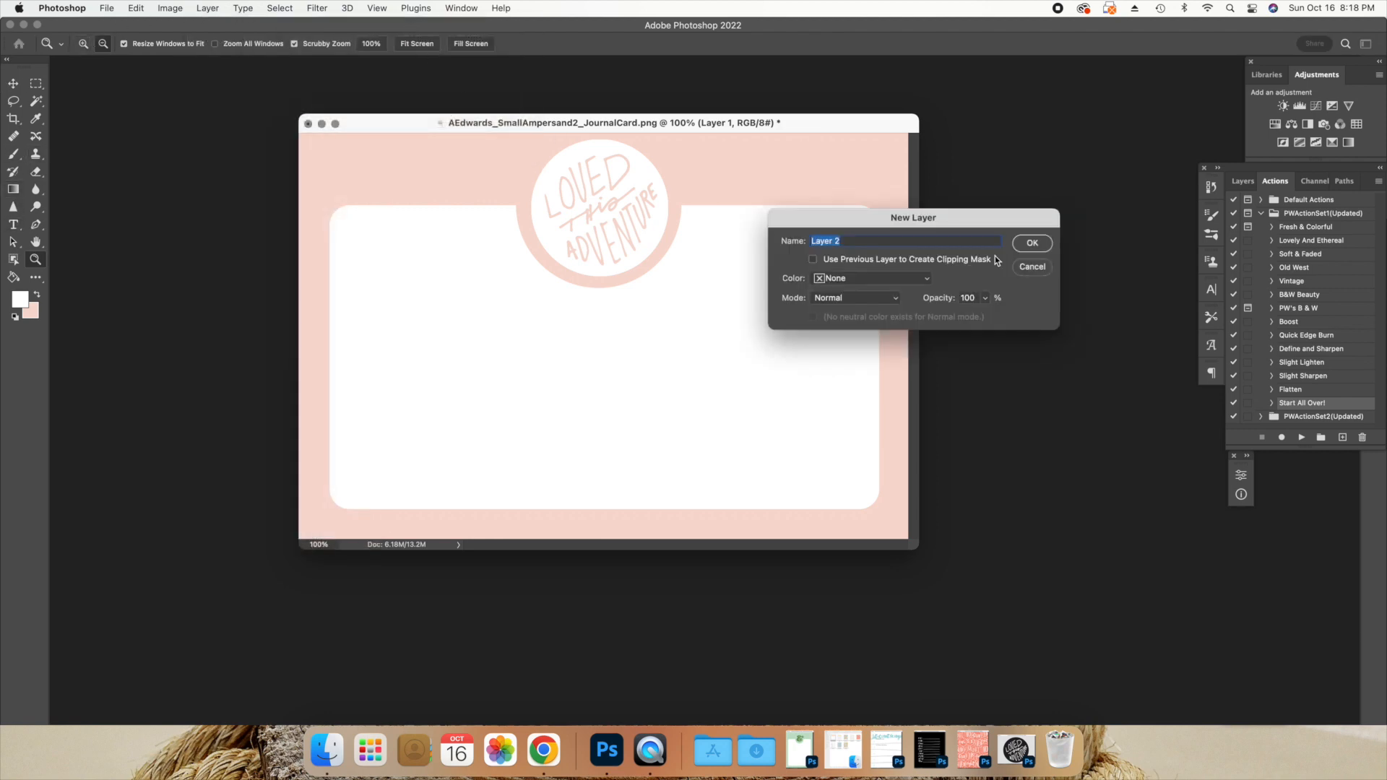
key("Return")
Draw a text box across the card's white area and replace the placeholder with "slkdjfasjfalskdjfalskdjf" in 11 pt Remington Noiseless
left_click(13, 225)
left_click_drag(348, 226, 859, 486)
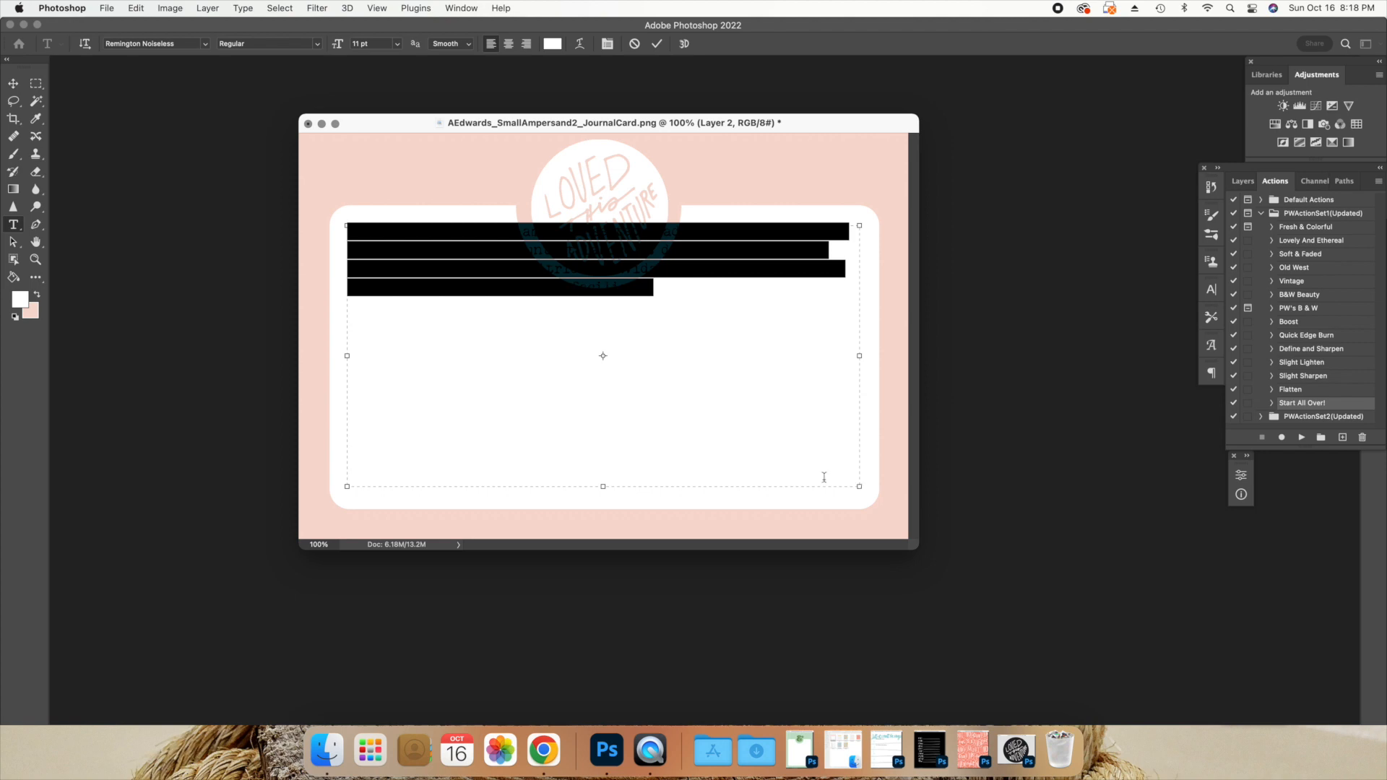
key("BackSpace")
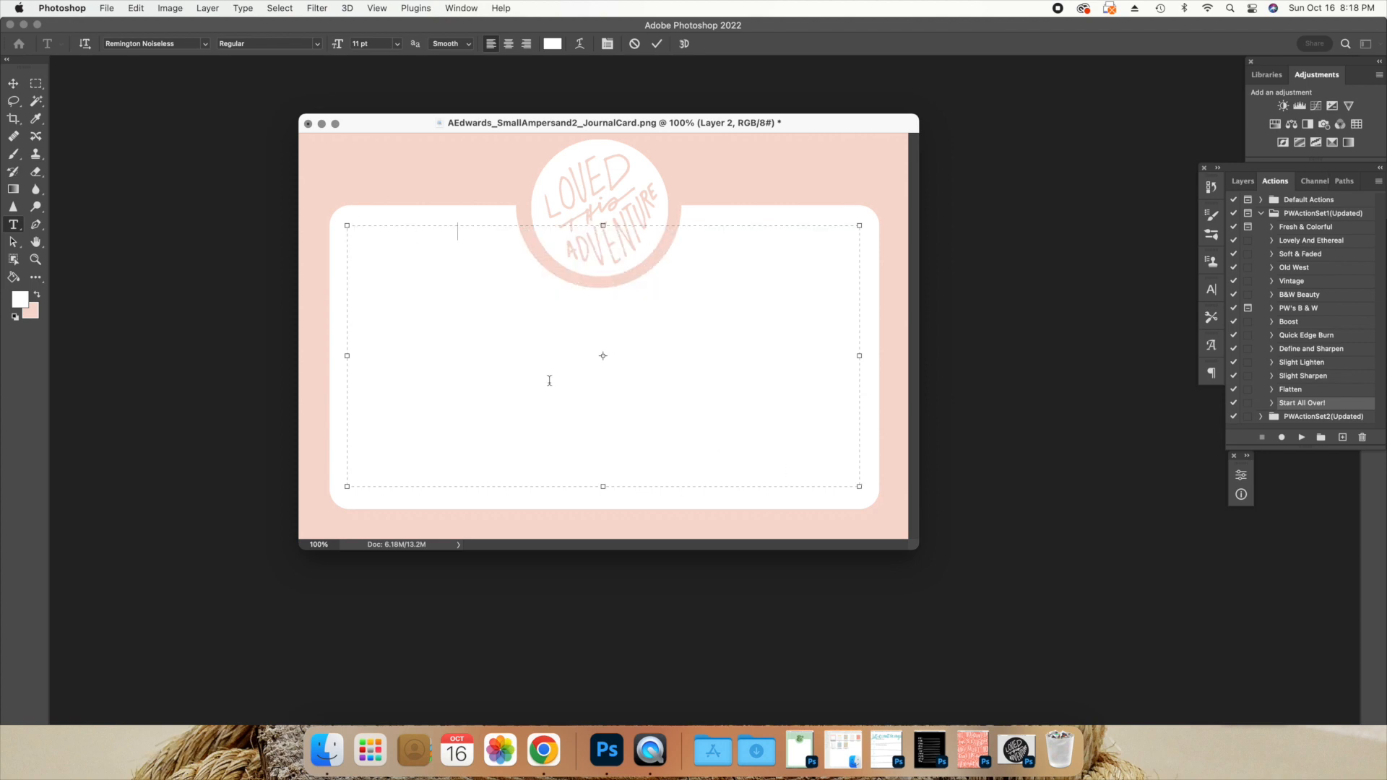
Color the sample text line black and commit the text
left_click(36, 296)
left_click_drag(559, 239, 279, 282)
left_click(26, 299)
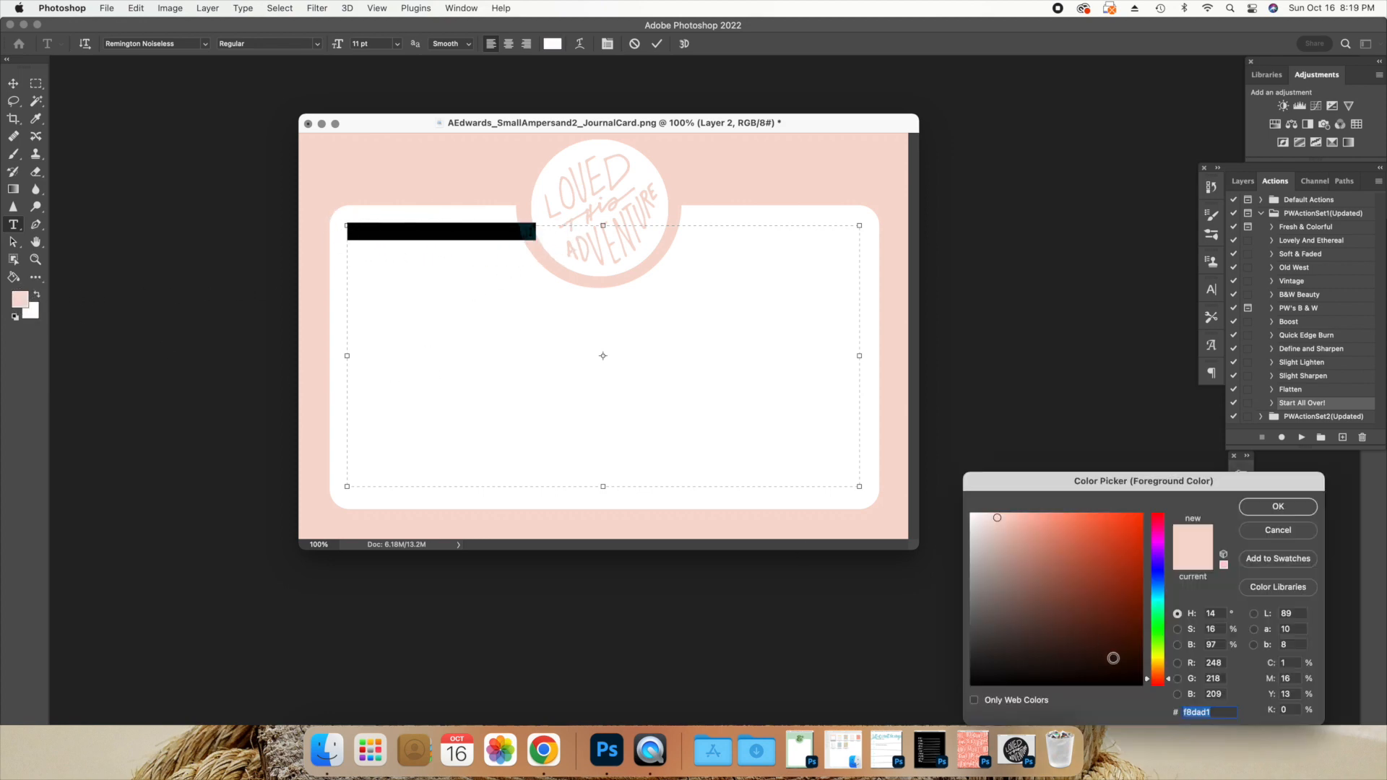
left_click(1135, 682)
left_click(1278, 506)
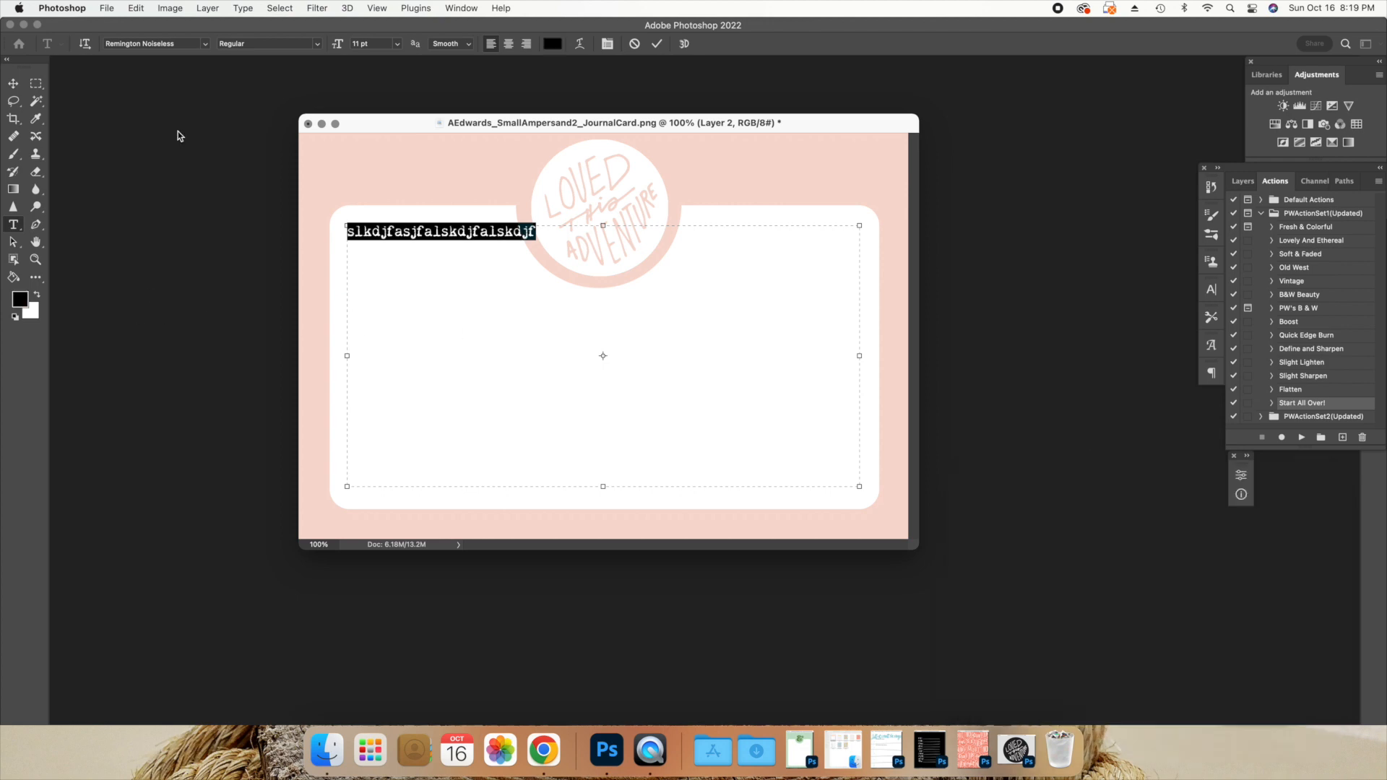
left_click(36, 83)
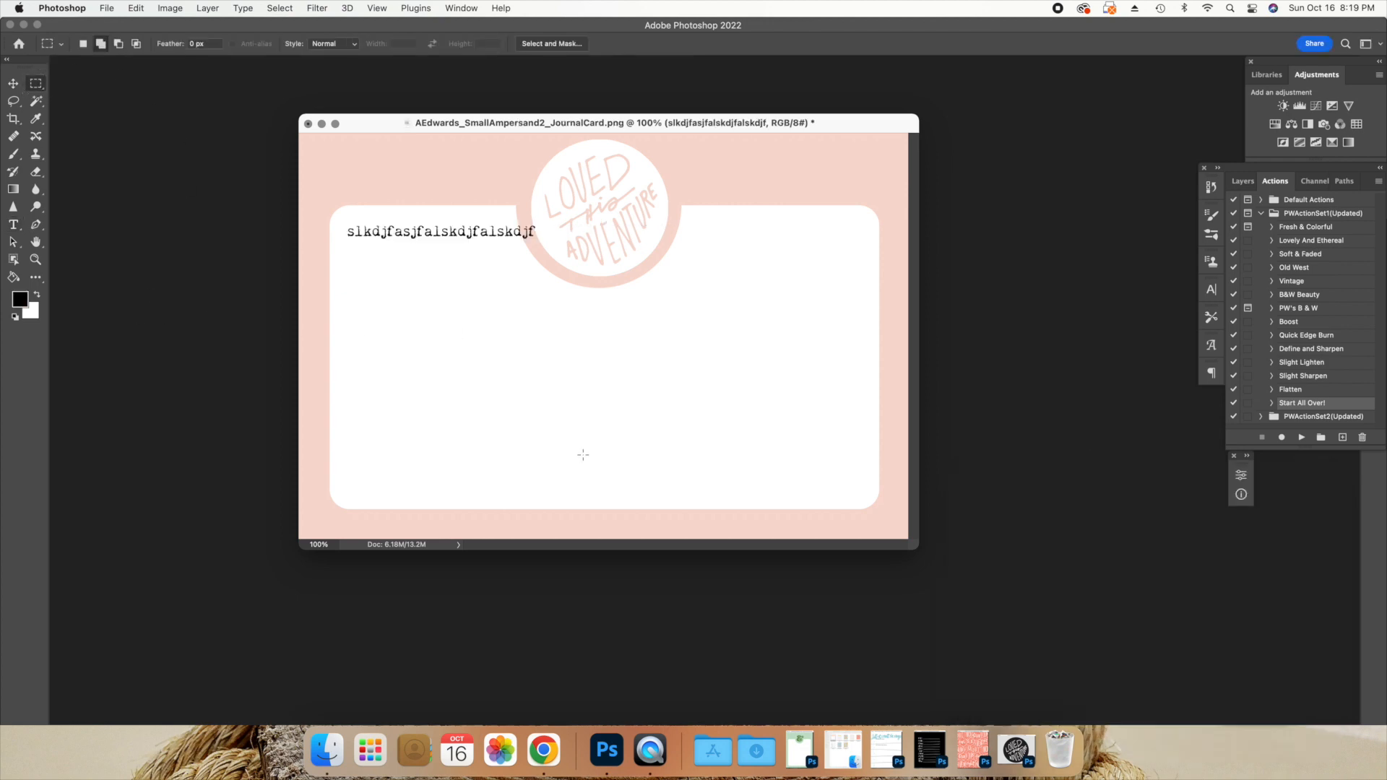
Move the sample text straight down so it starts just below the circular badge
key("v")
left_click(419, 235)
left_click_drag(419, 235, 421, 296)
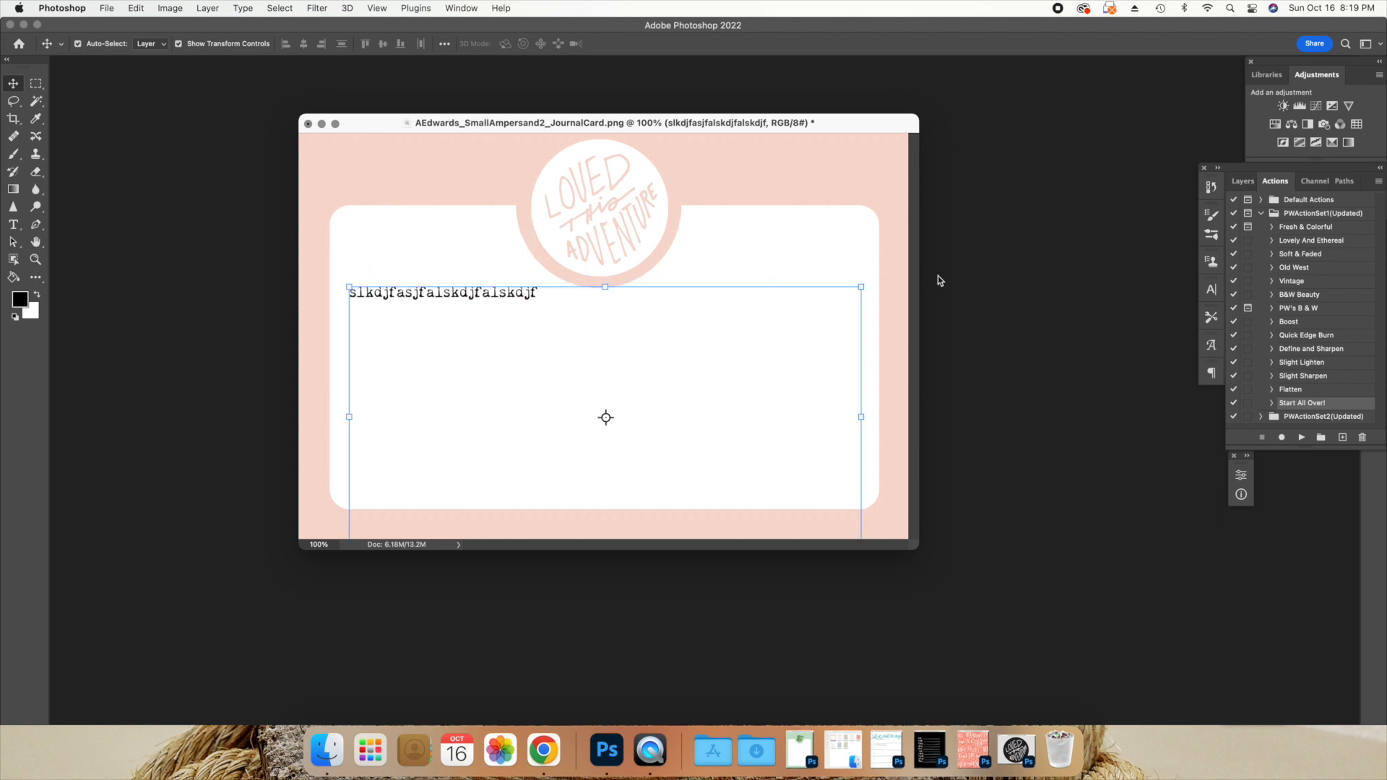
left_click(36, 83)
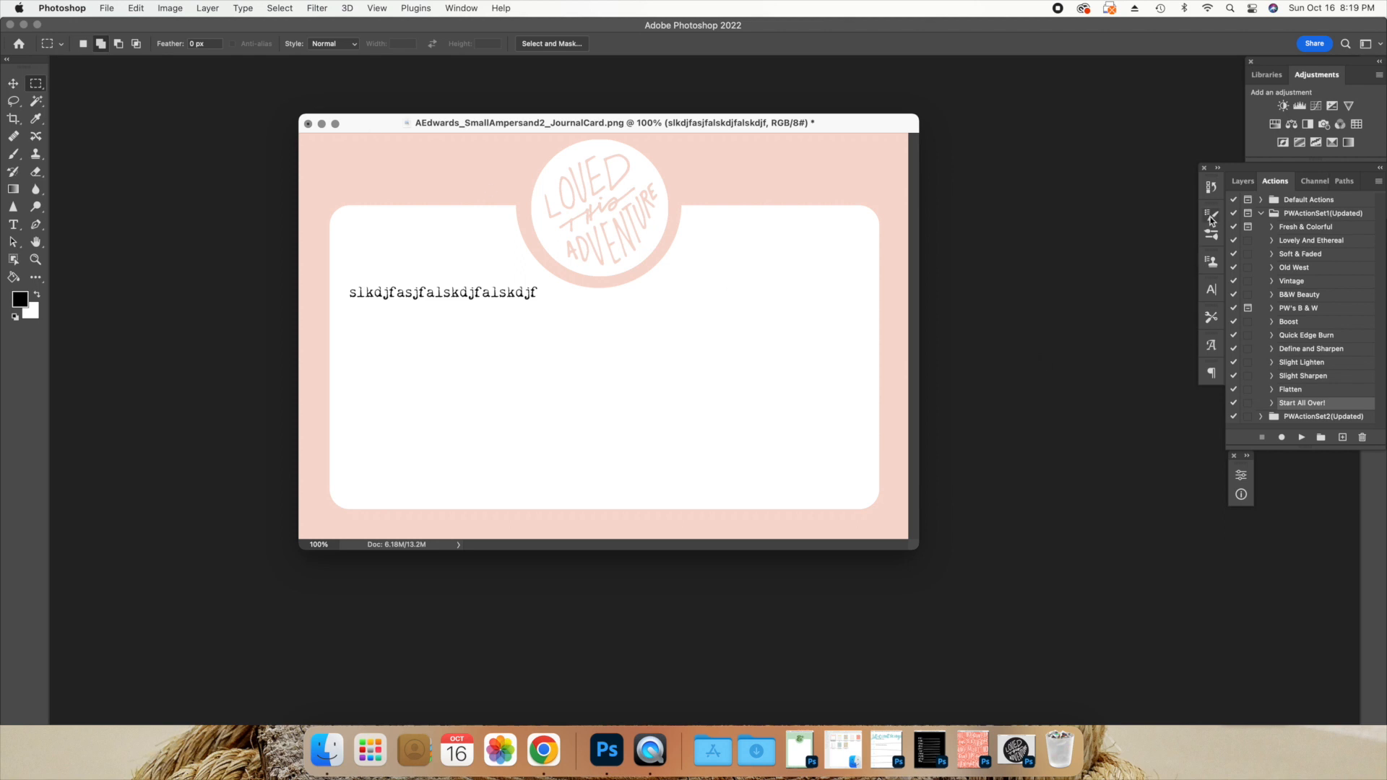
Show the layer list, hide and show the text layer, and start deleting that layer but decline
left_click(1243, 182)
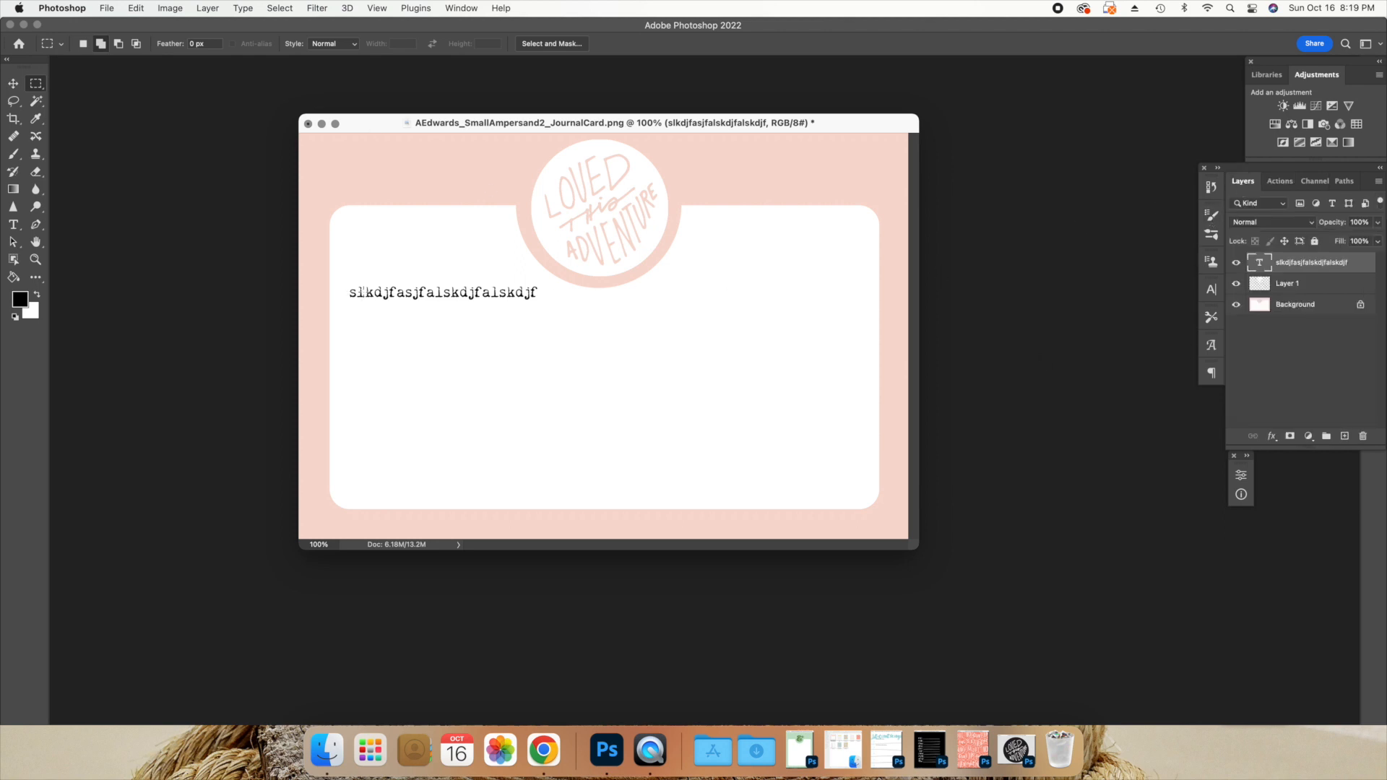
left_click(1236, 263)
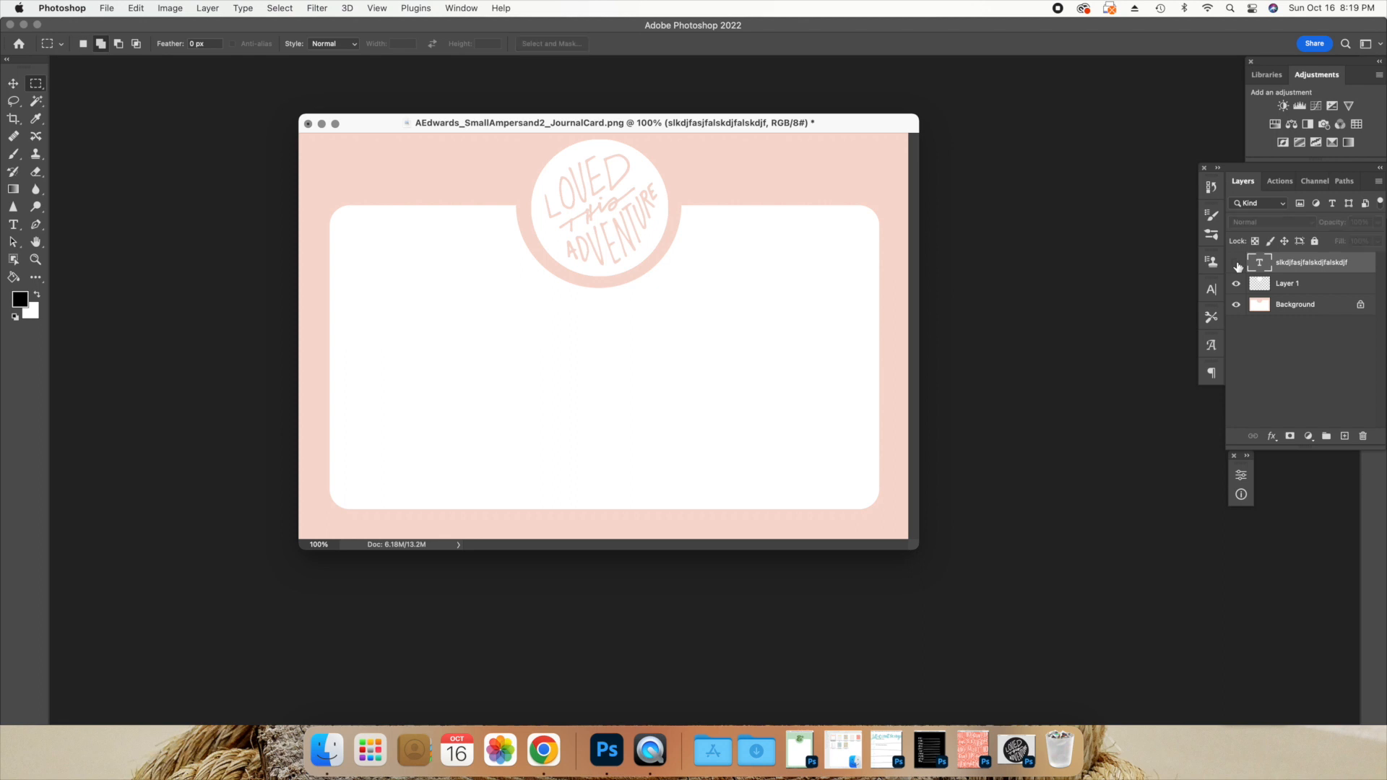
left_click(1236, 263)
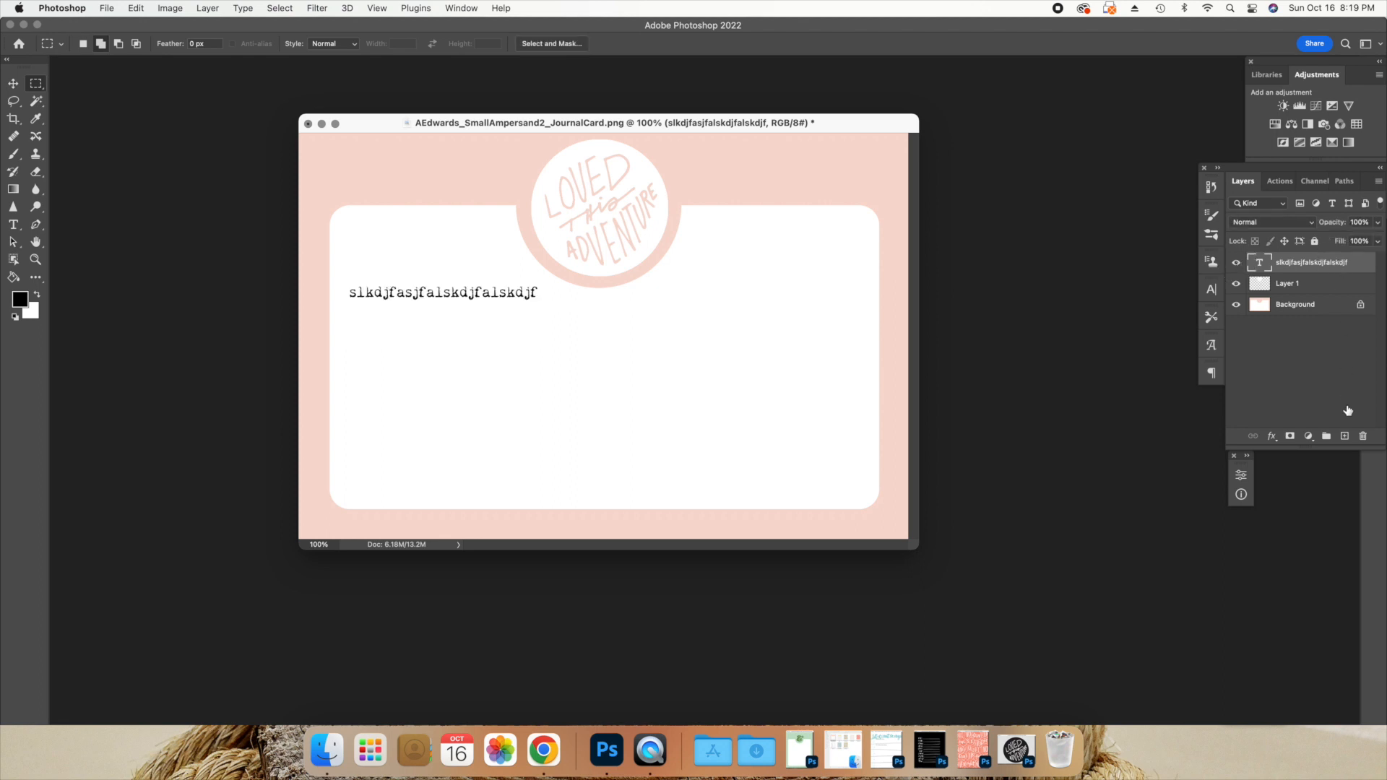
left_click(1362, 437)
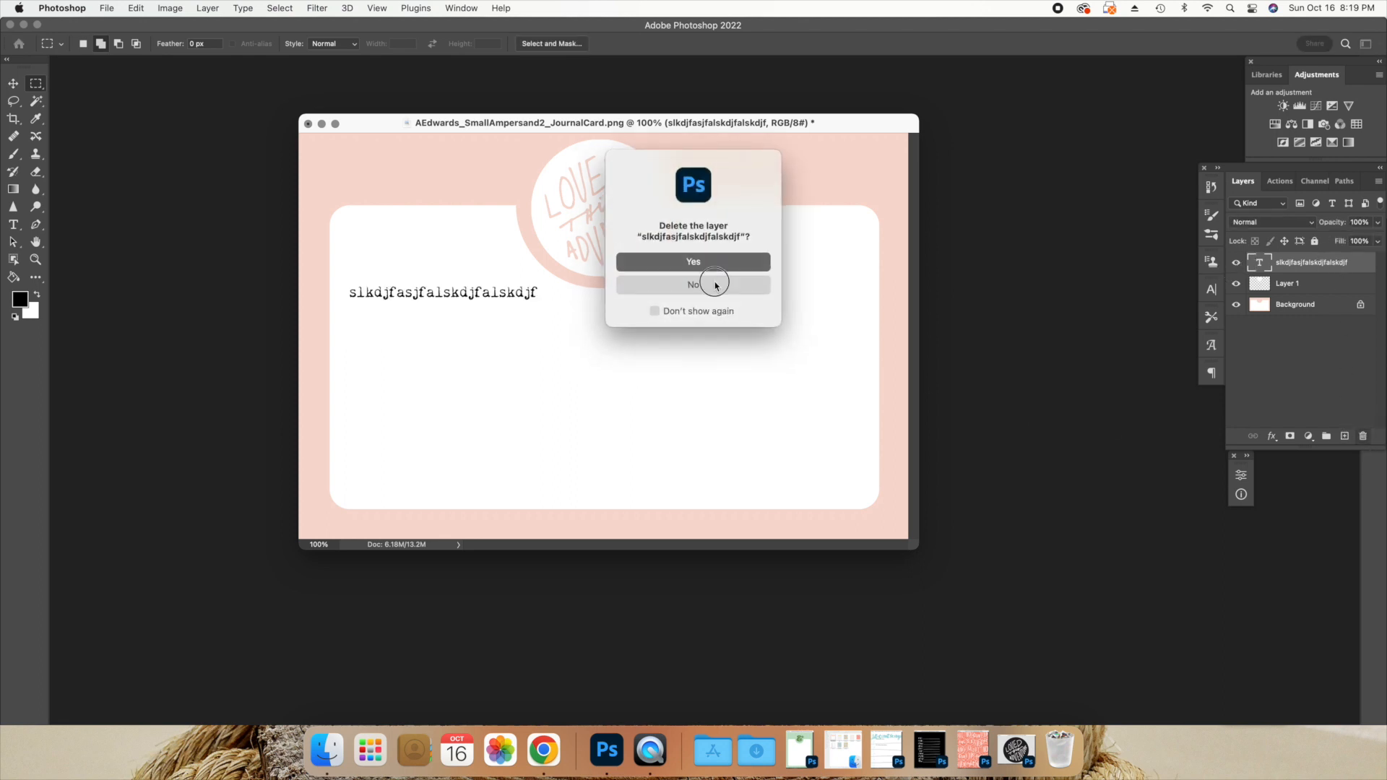
left_click(729, 281)
Rasterize the text layer, cover the sample text with white using the 150 px Brush, and shift the card window aside
left_click(14, 154)
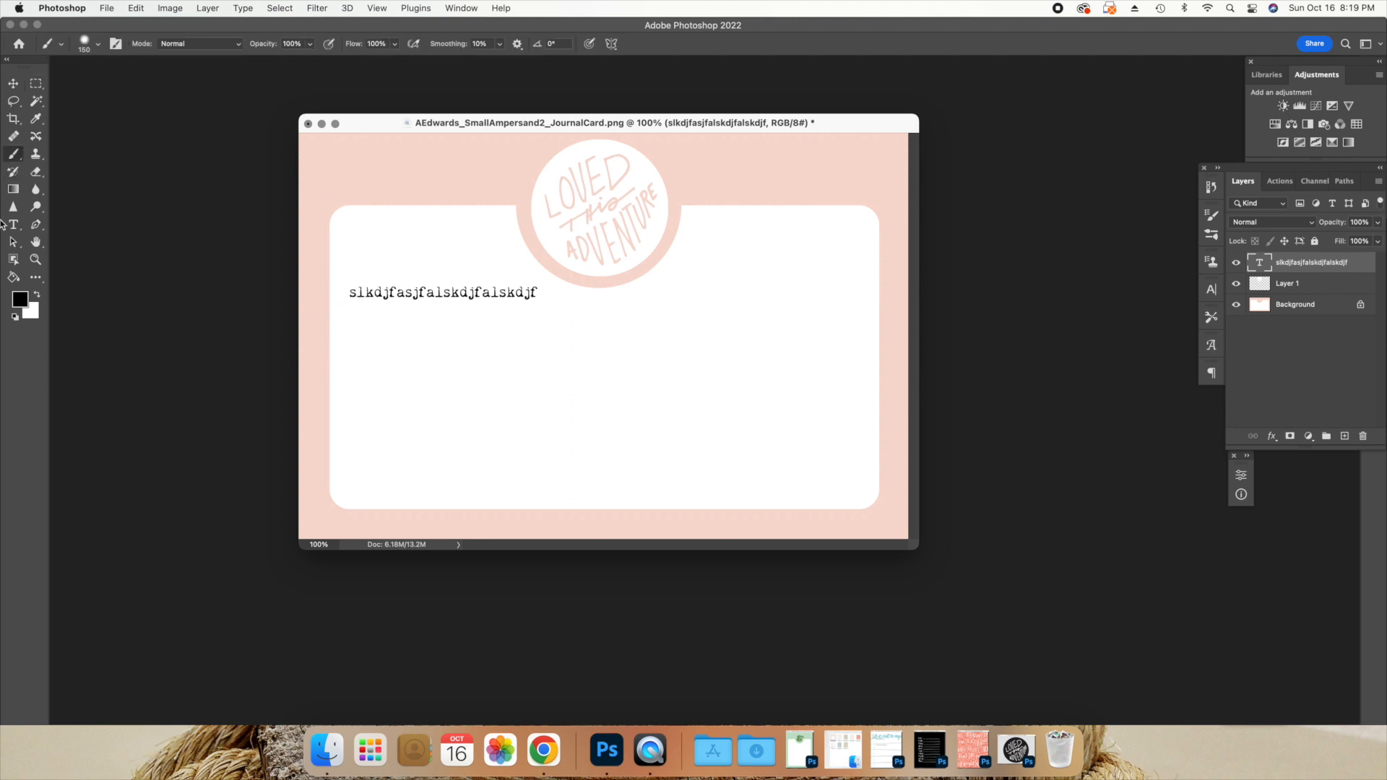
left_click(36, 295)
left_click(626, 318)
left_click(740, 299)
mouse_move(574, 301)
left_mouse_down()
mouse_move(533, 303)
mouse_move(362, 291)
left_mouse_up()
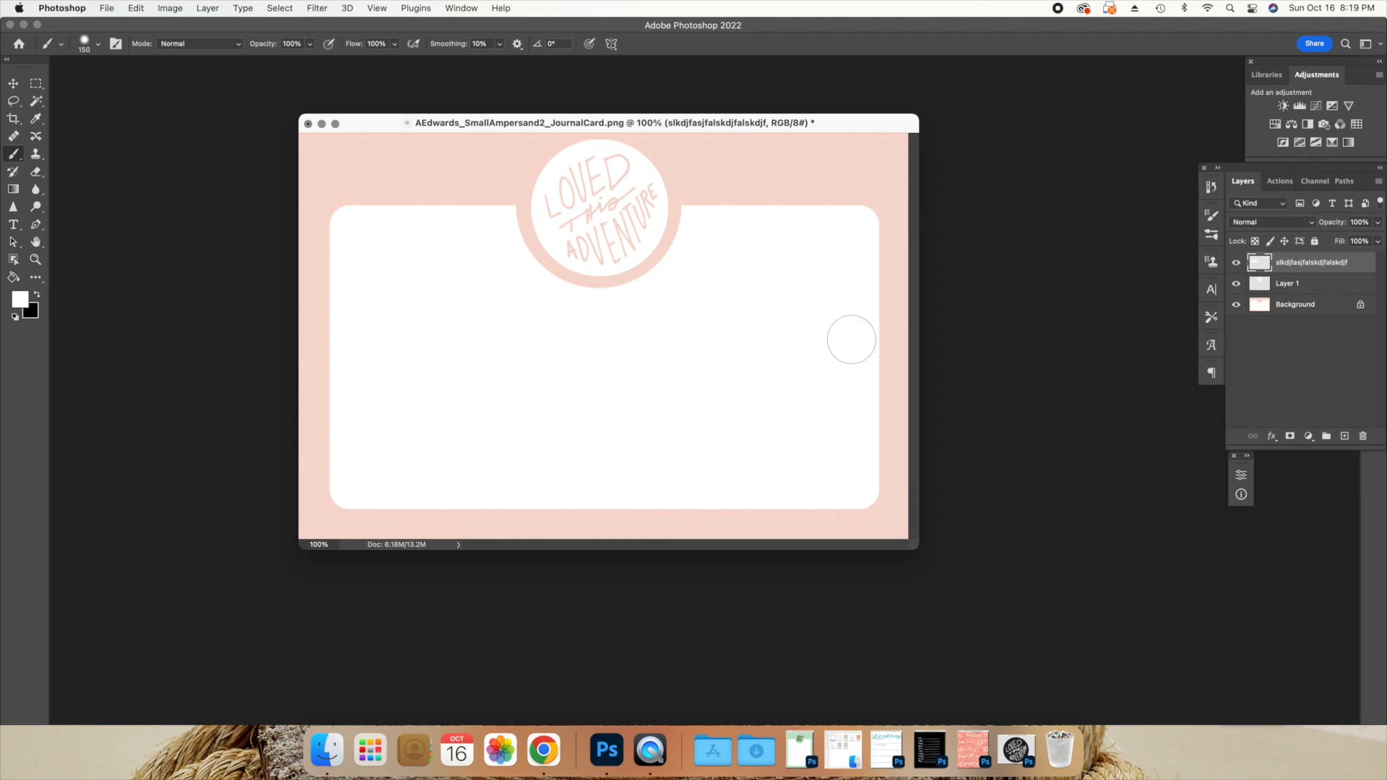
left_click_drag(427, 125, 477, 124)
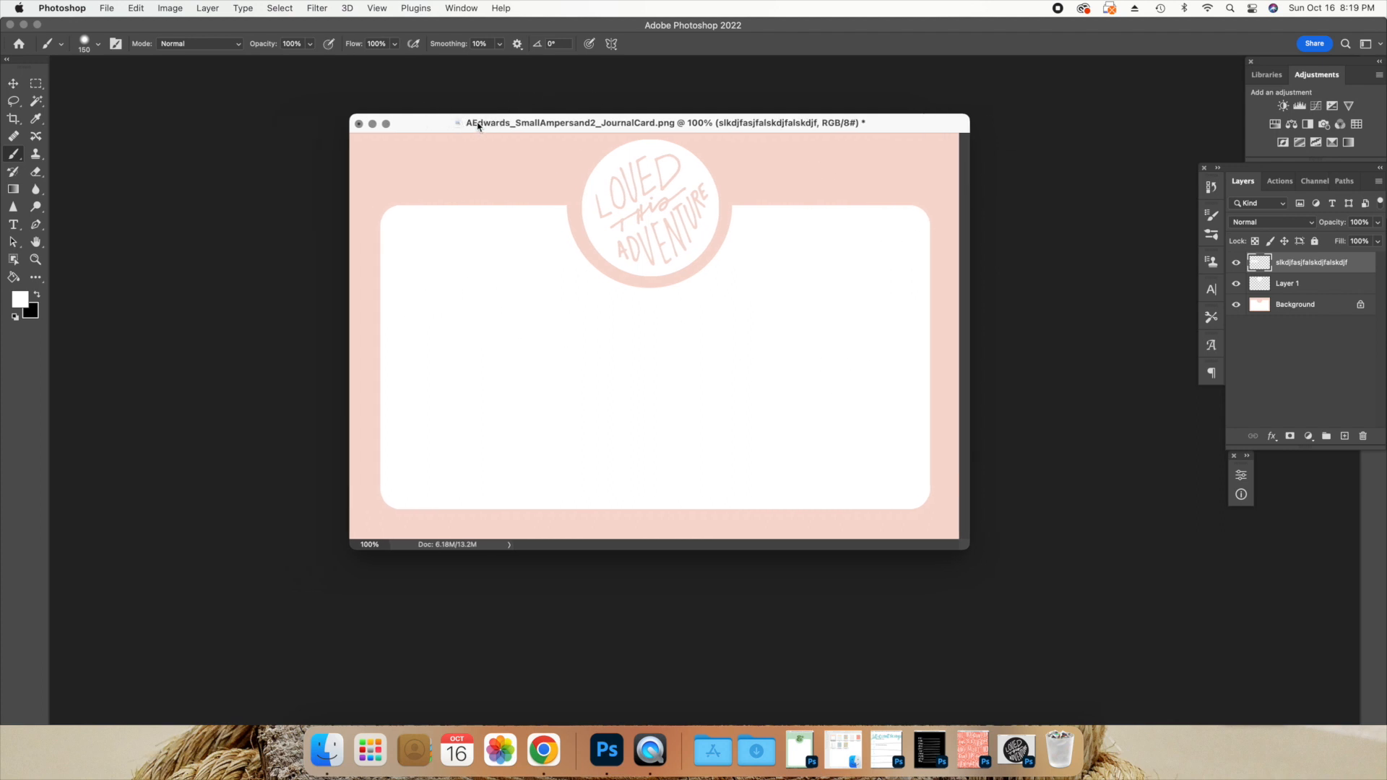